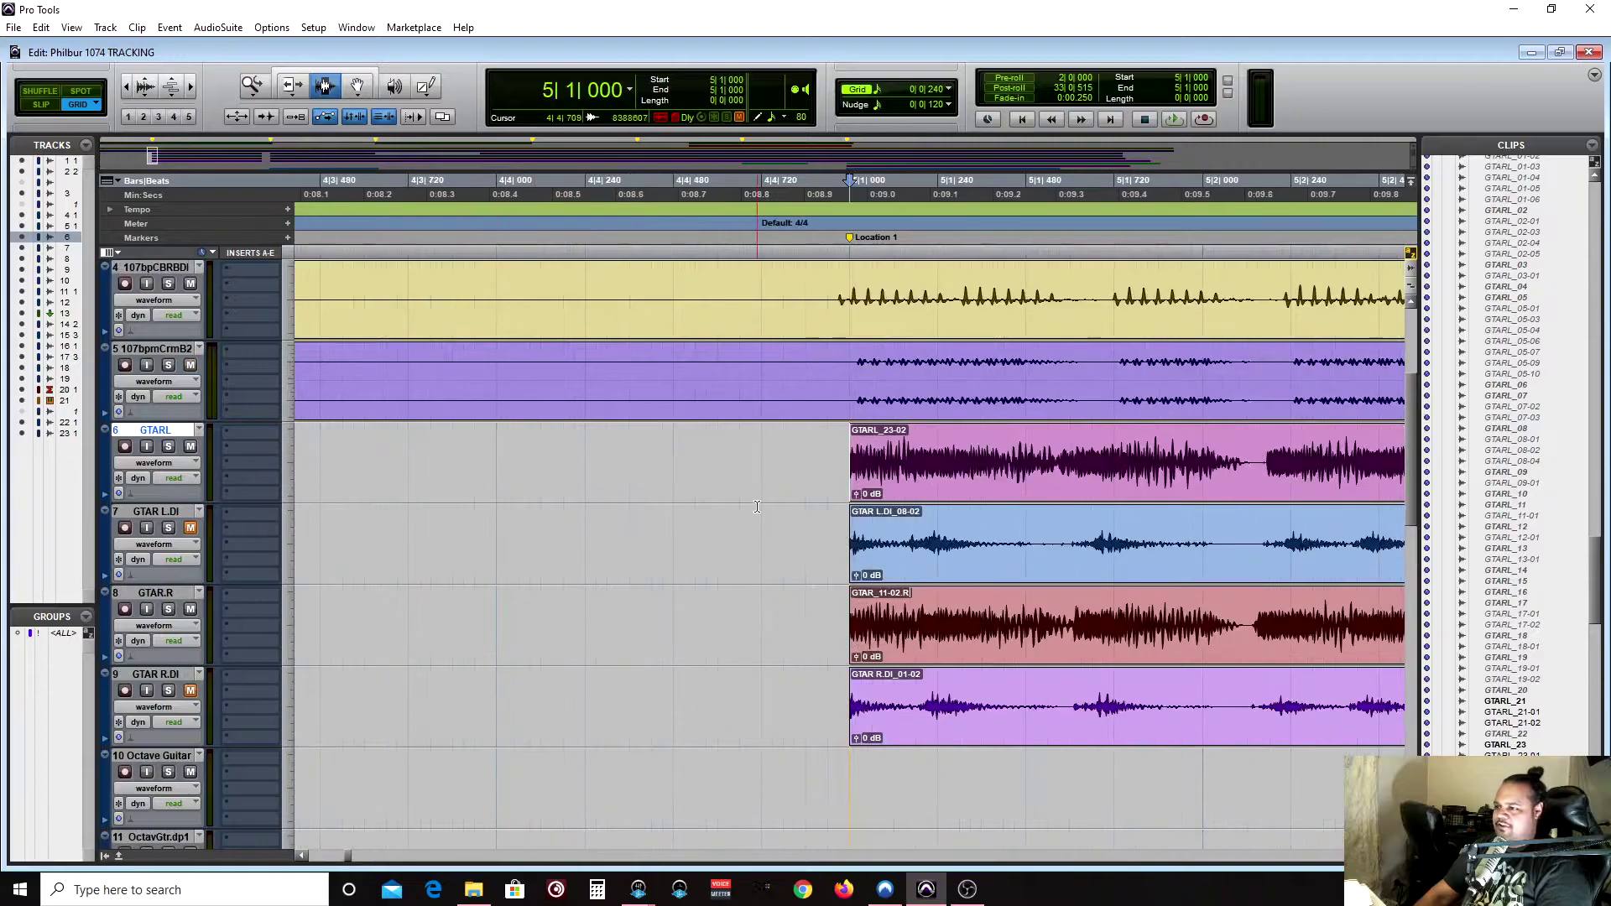
Step: Inspect the starts of the four guitar clips on tracks 6 to 9 against the bar 5 gridline at Location 1
key(ctrl+bracketleft)
key(ctrl+bracketleft)
key(ctrl+bracketleft)
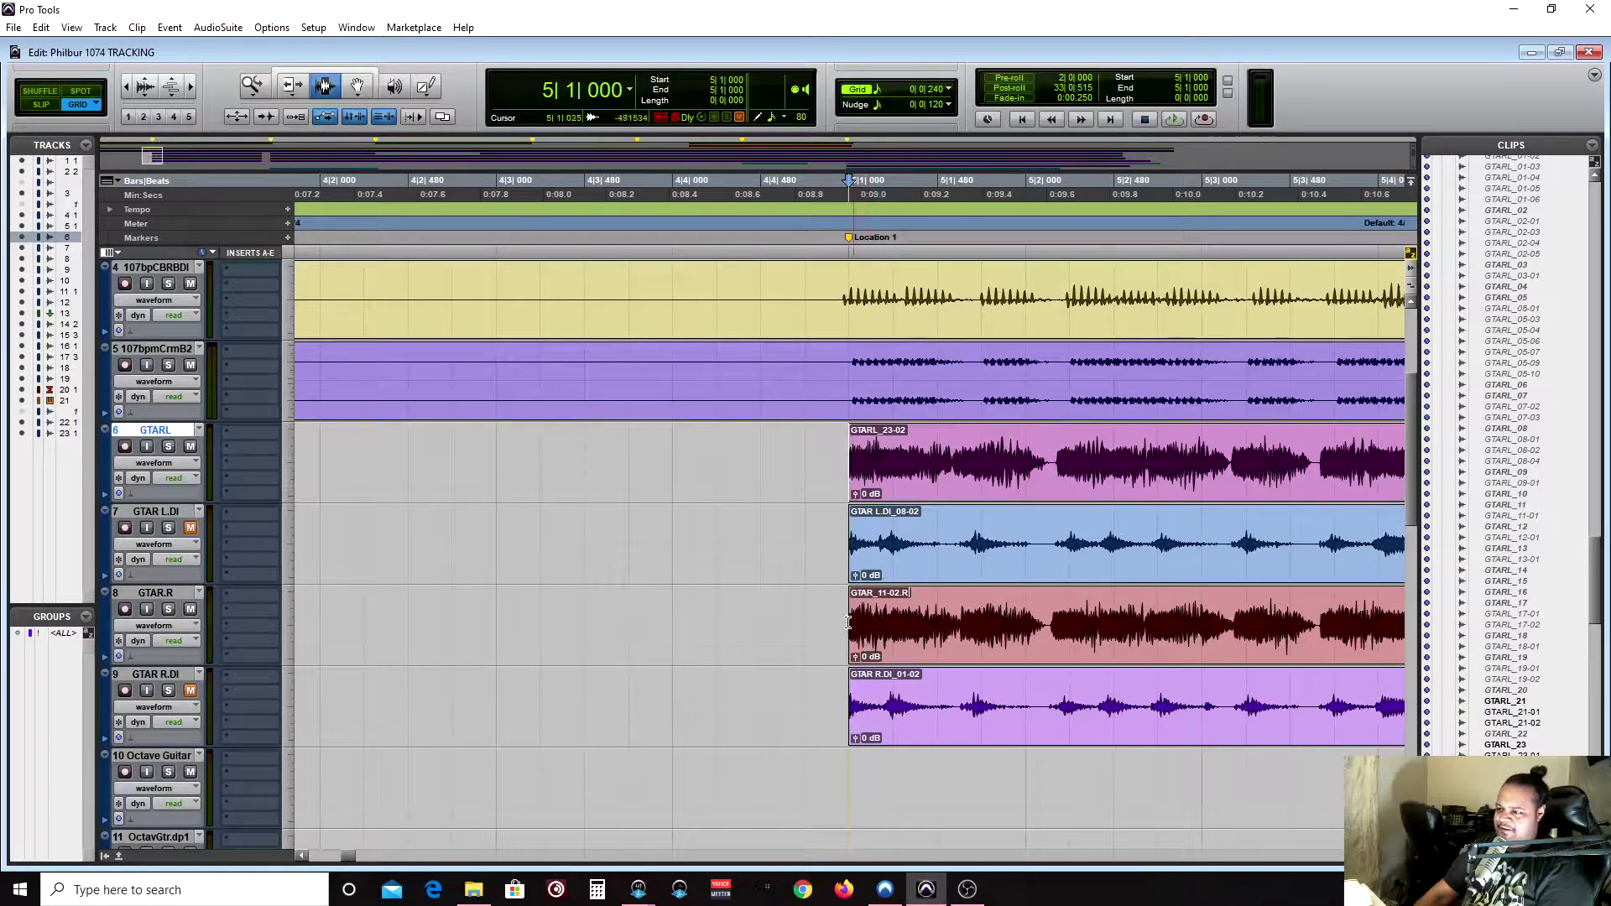
key(ctrl+bracketleft)
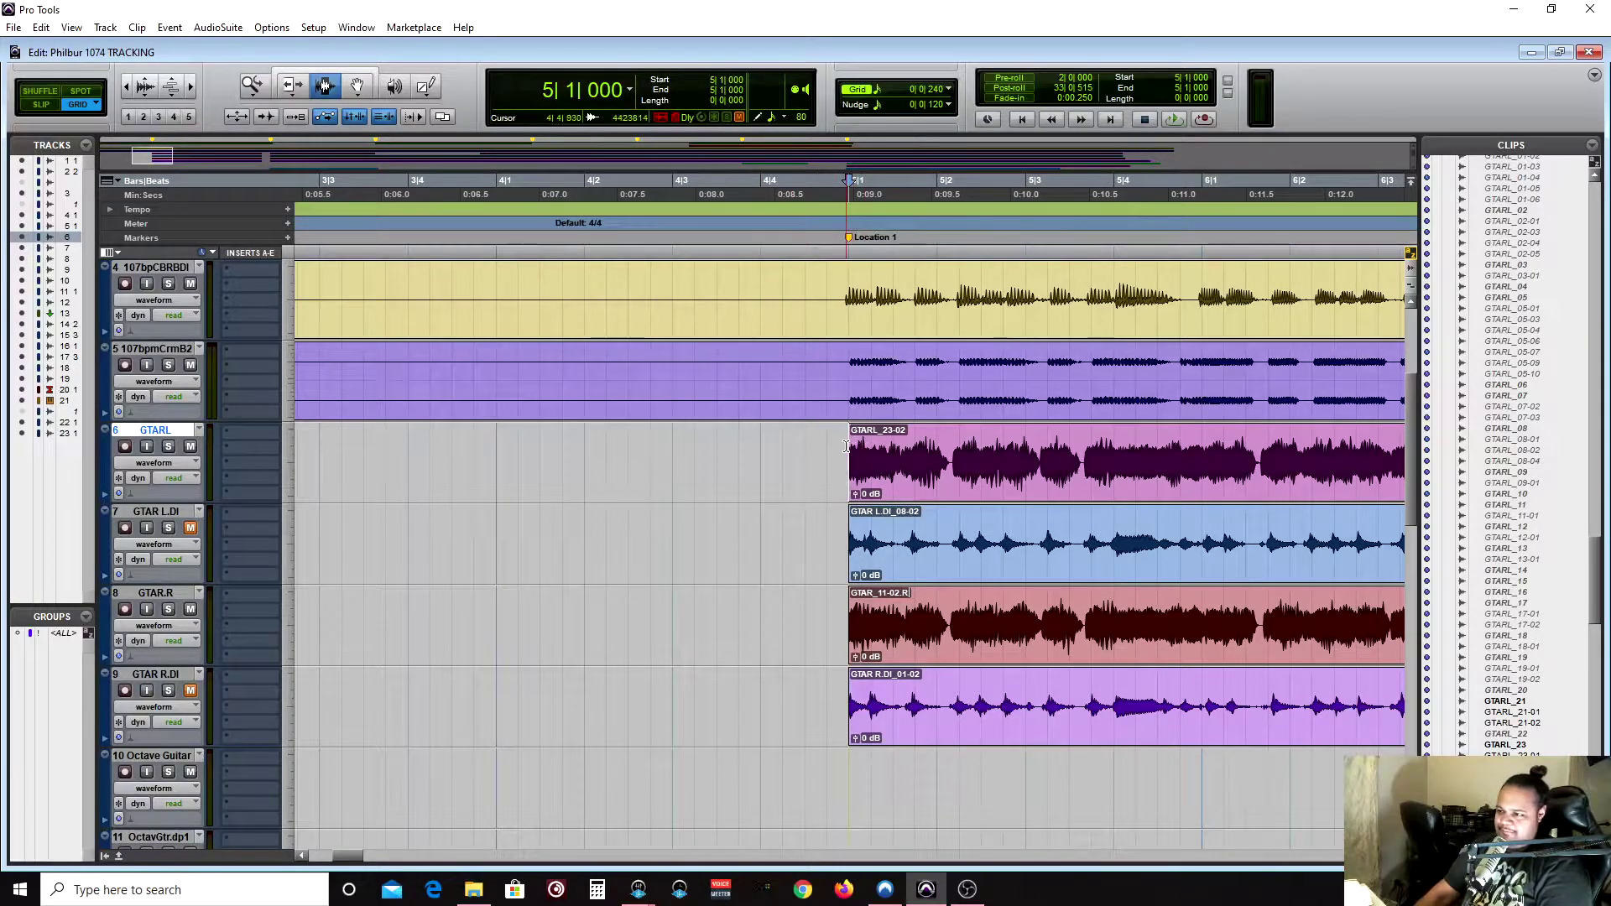
key(ctrl+bracketright)
key(ctrl+bracketright)
key(ctrl+bracketright)
key(ctrl+bracketright)
key(ctrl+bracketright)
key(ctrl+bracketright)
key(ctrl+bracketright)
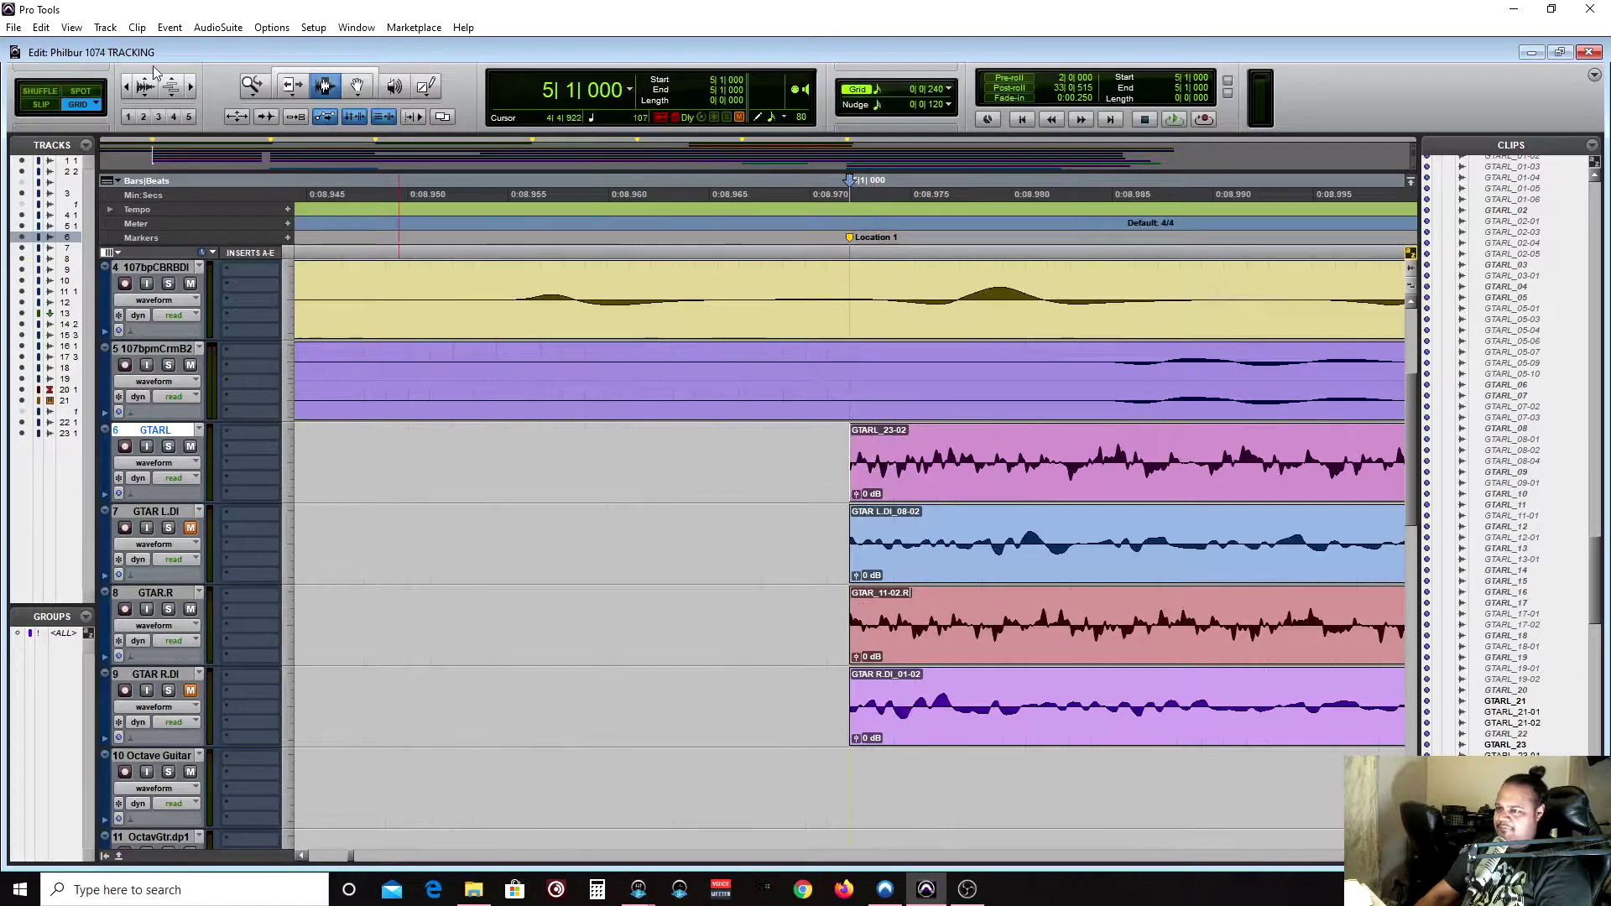
Step: Try a very short fade-in at the start of the GTARL_23-02 clip in Slip mode, undoing it and returning to Grid mode
key(F2)
drag(853, 453, 866, 462)
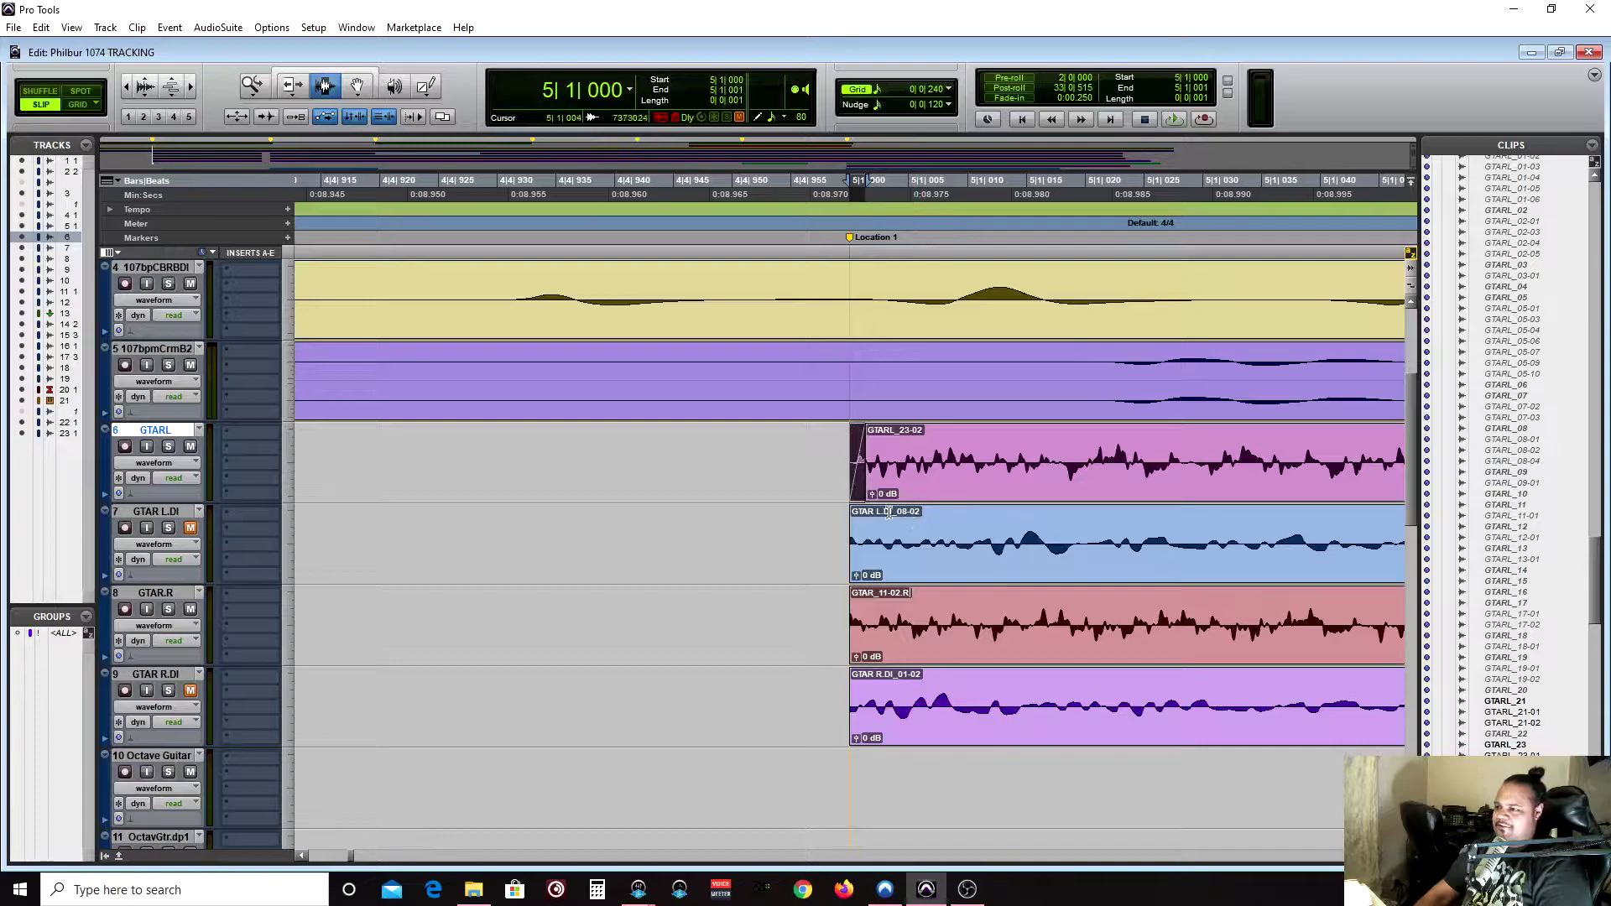
key(ctrl+z)
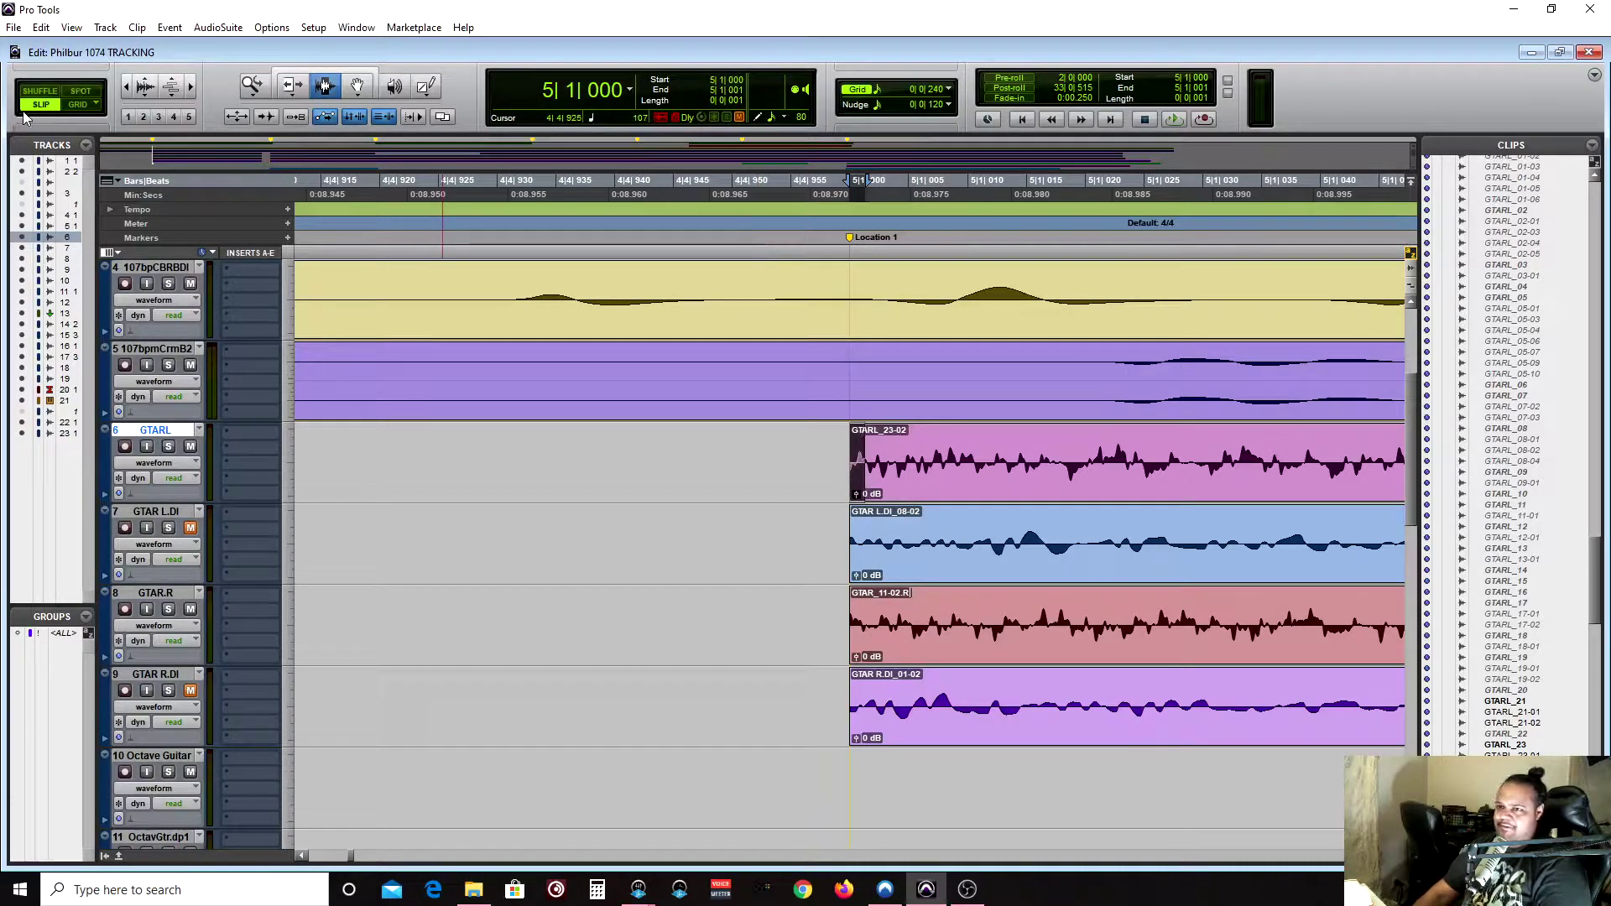
click(78, 104)
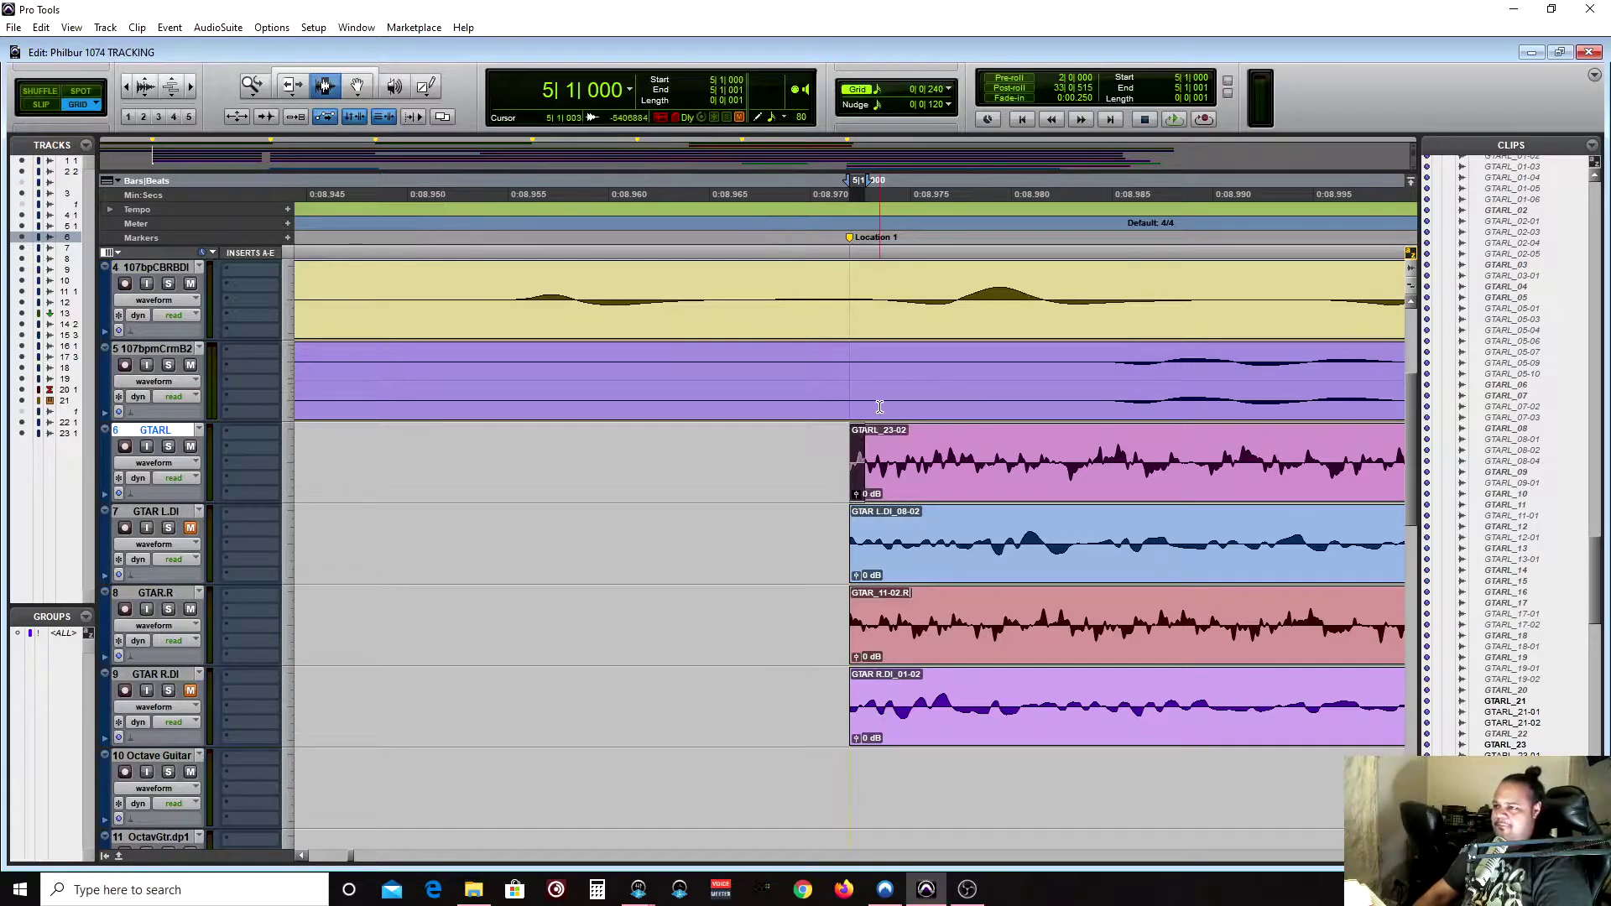
Step: Place the edit cursor at 5|1|000 on the GTARL track and review the guitar clips from Location 1 to Location 3
click(848, 445)
key(r)
key(r)
key(r)
key(r)
key(r)
key(r)
key(r)
key(r)
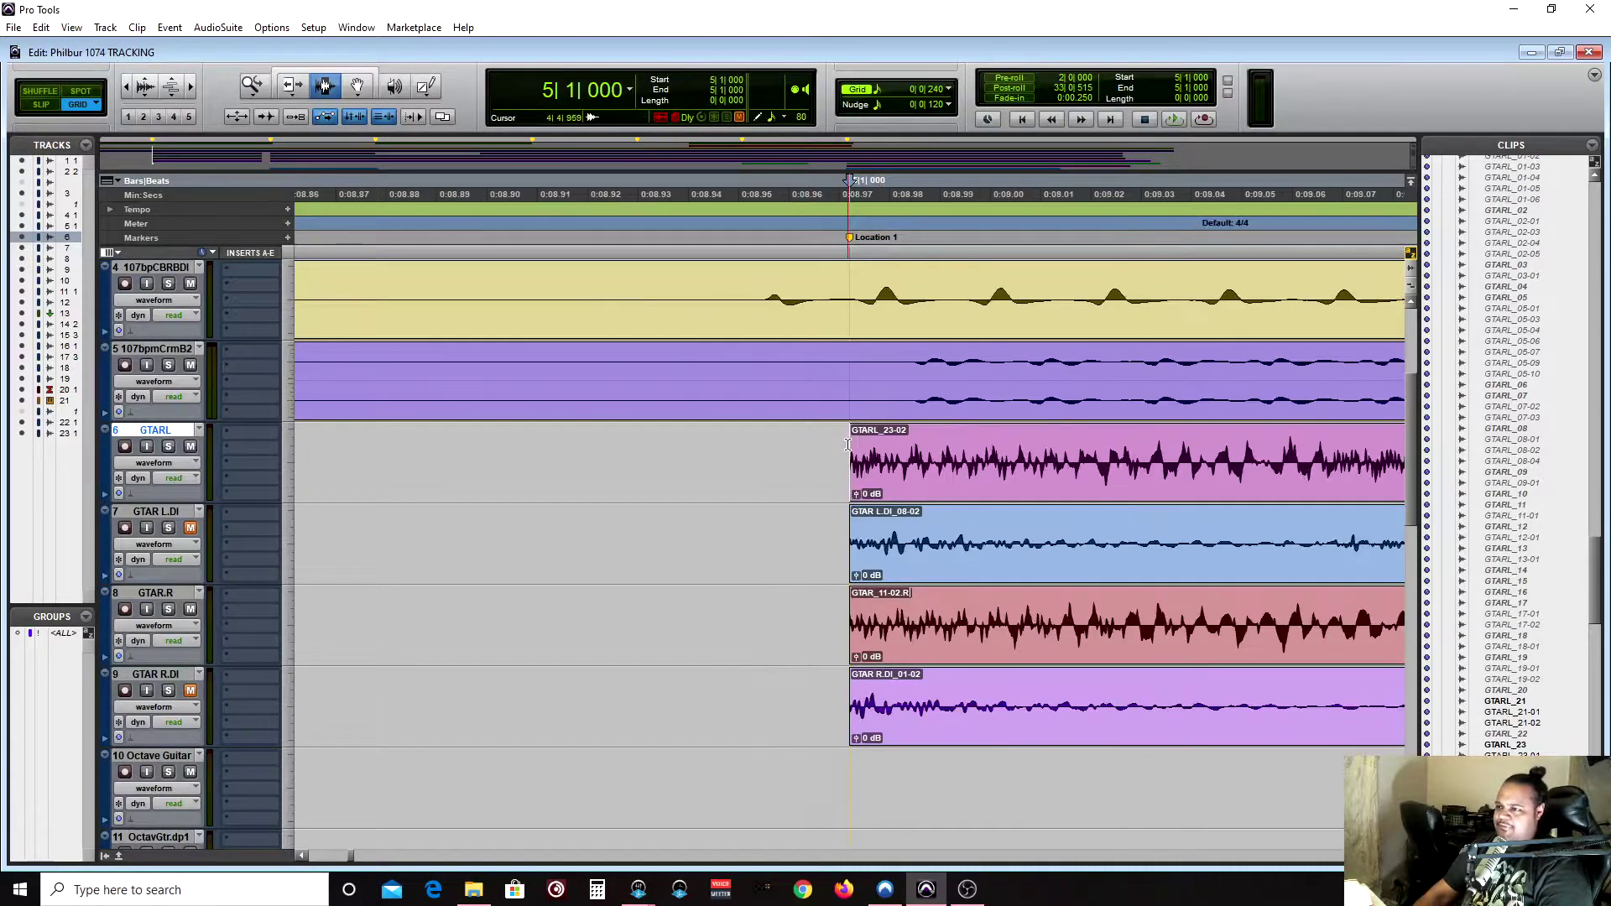
key(r)
key(r)
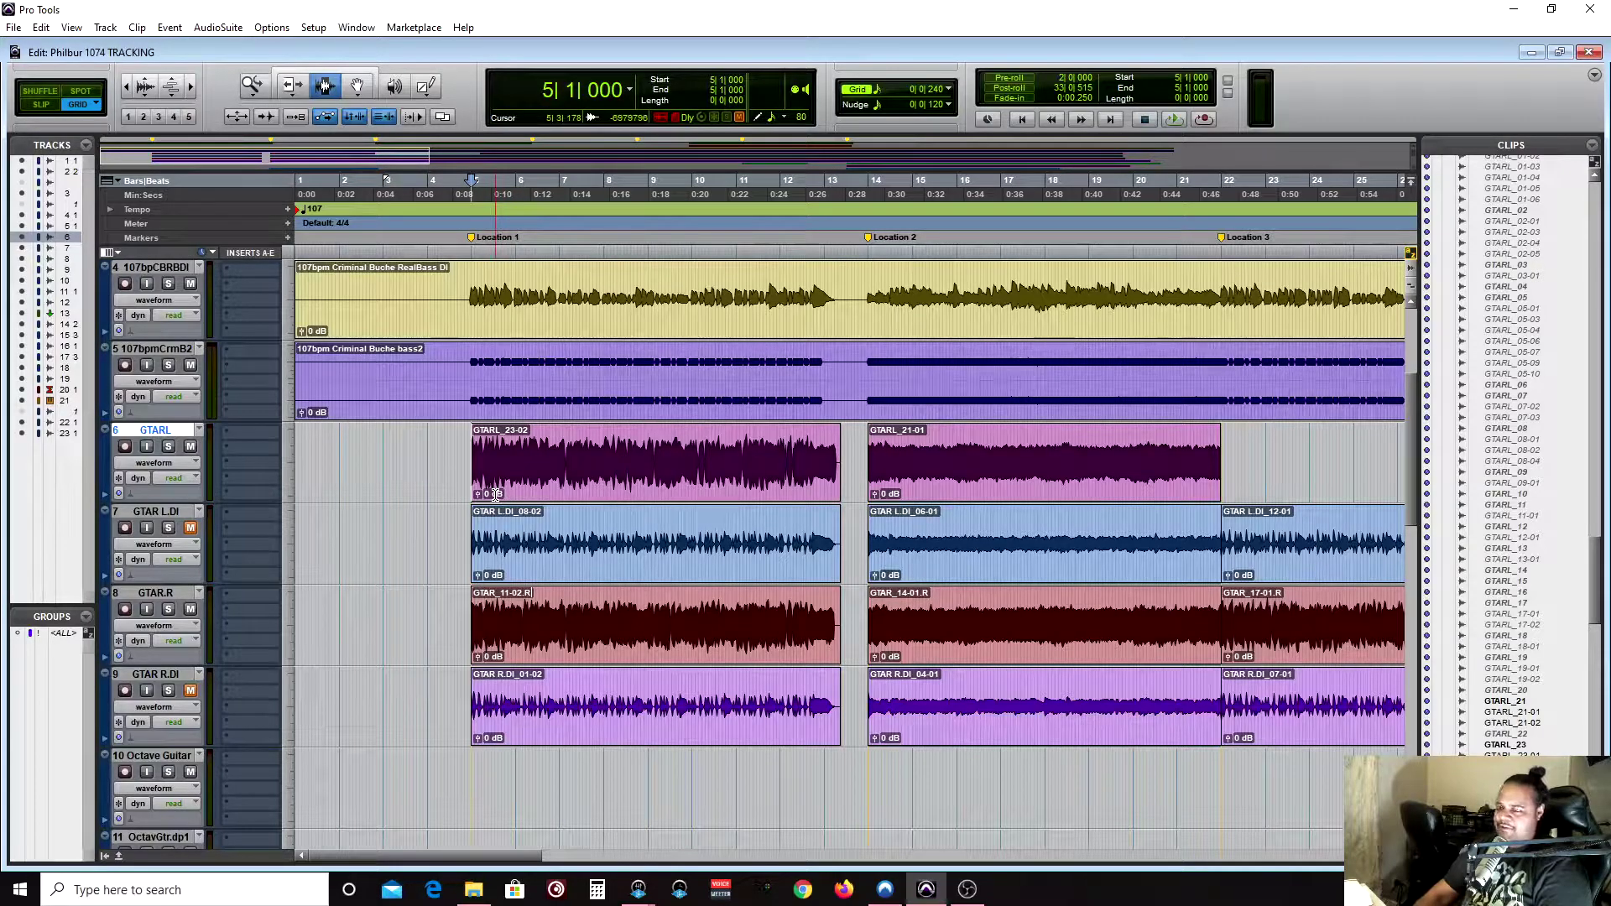
scroll(490, 486, down, 2)
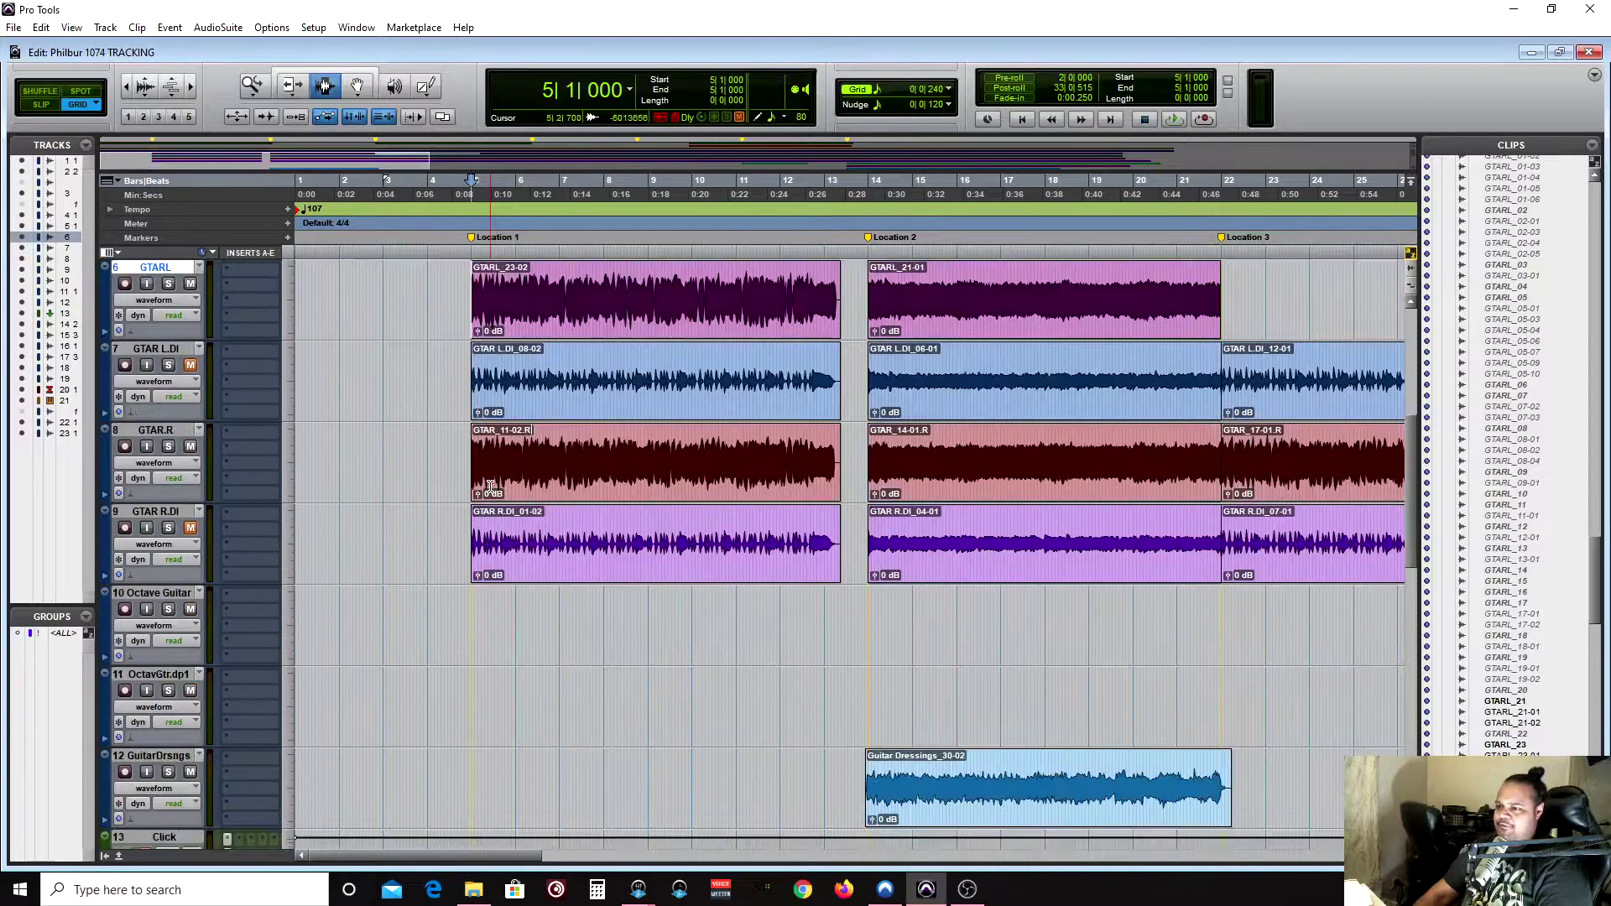
scroll(490, 486, up, 2)
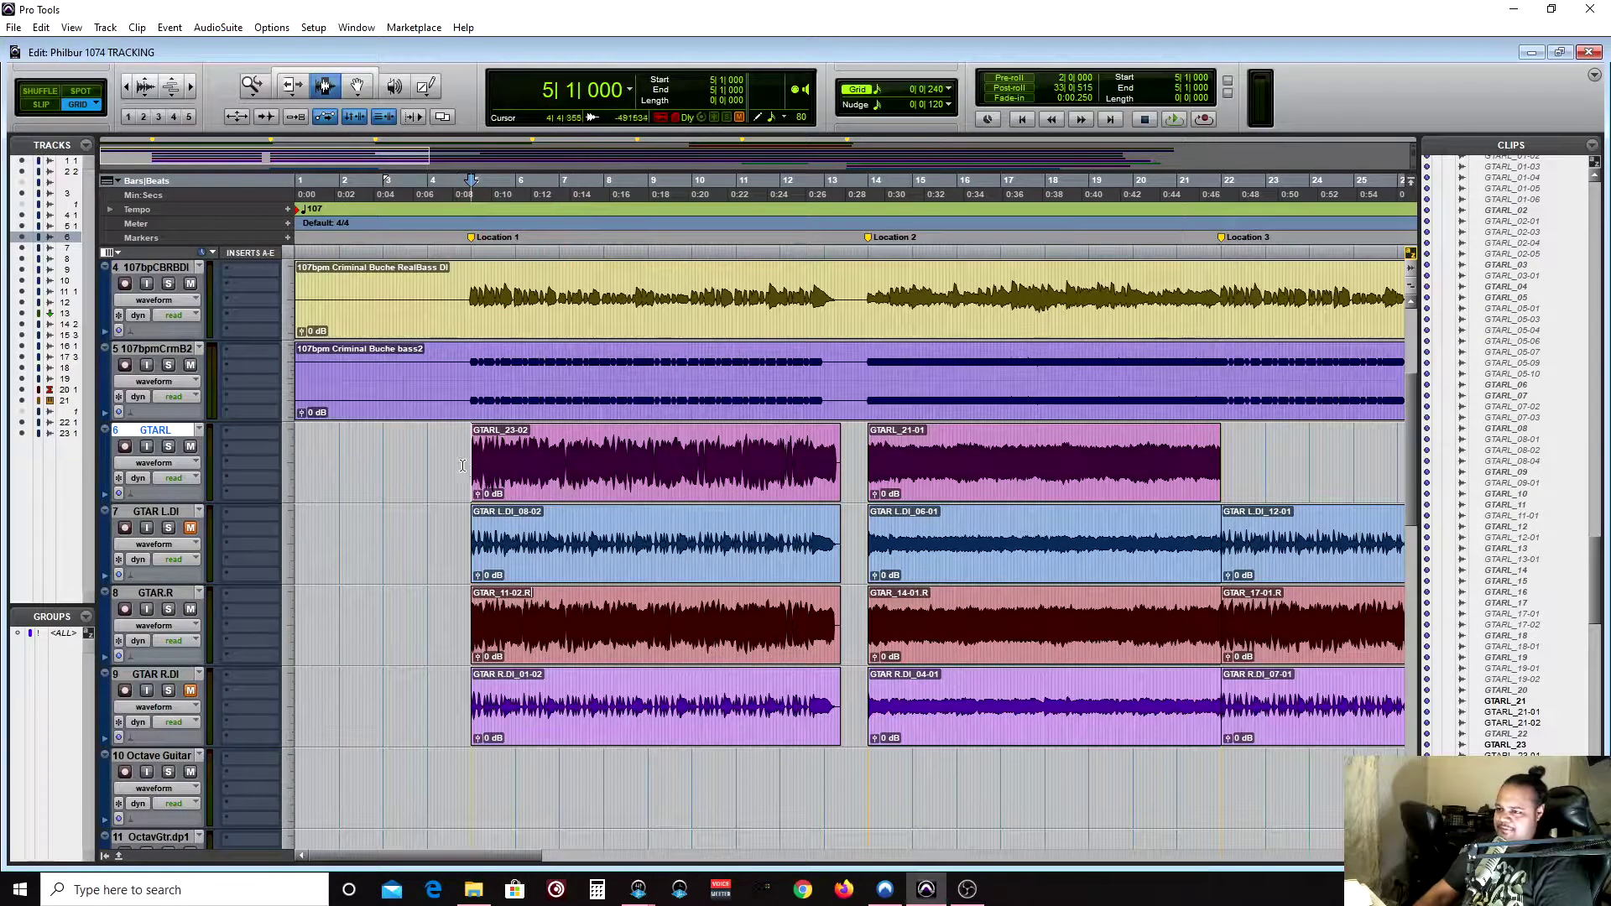
Step: Play the session from 4|2|000 through bar 8 to hear the guitars enter at Location 1, and stop playback
scroll(461, 462, up, 4)
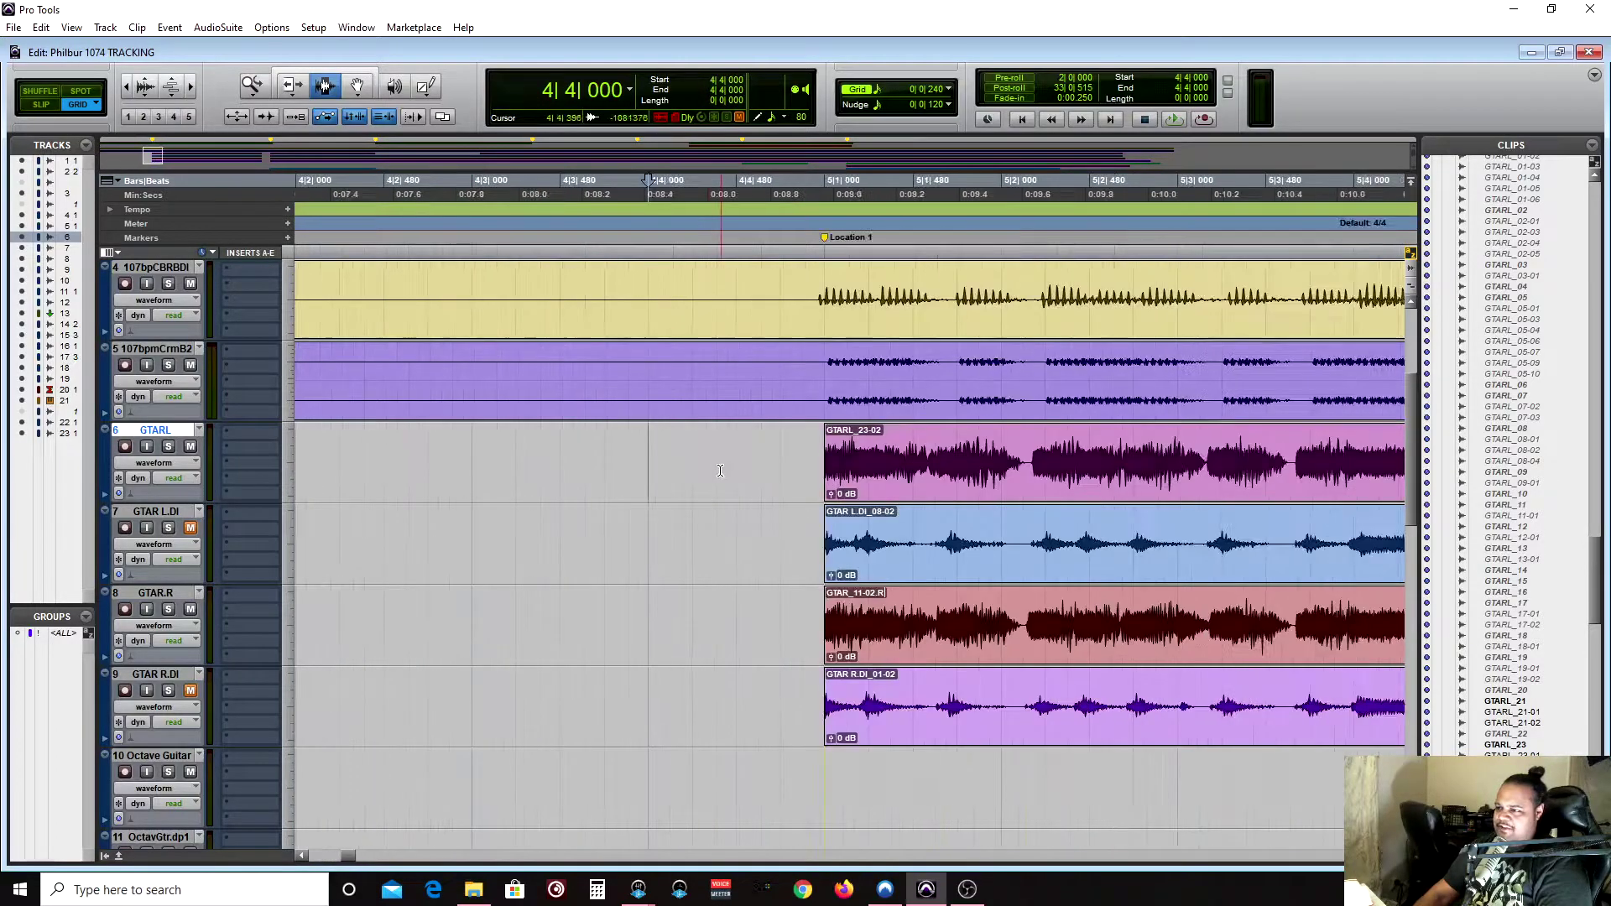
click(625, 464)
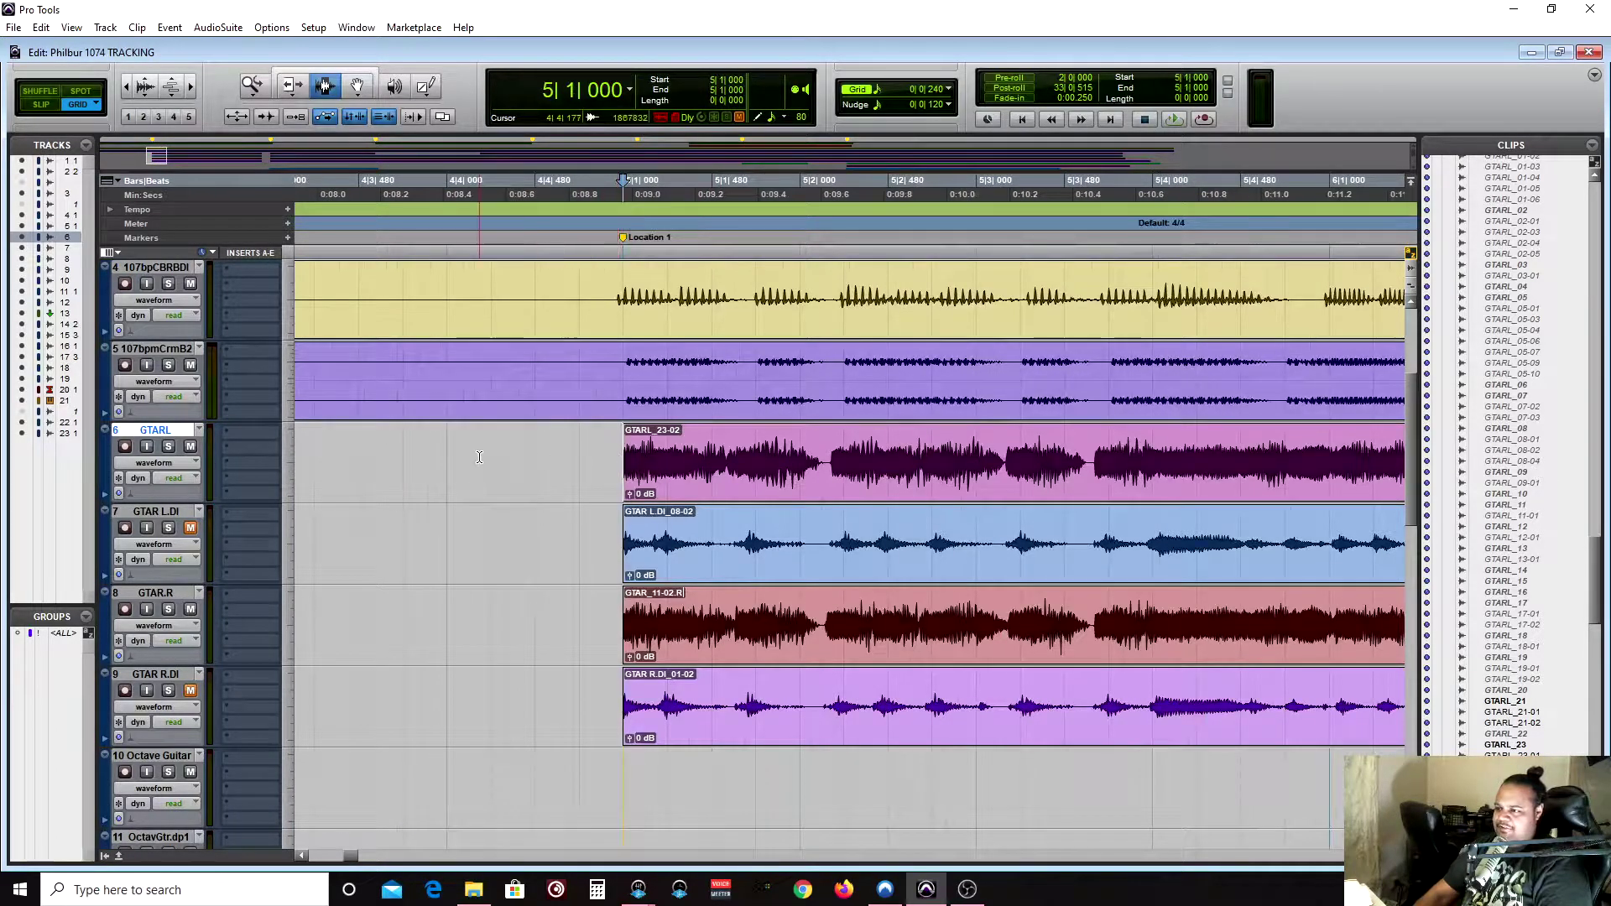
click(417, 454)
scroll(438, 454, down, 1)
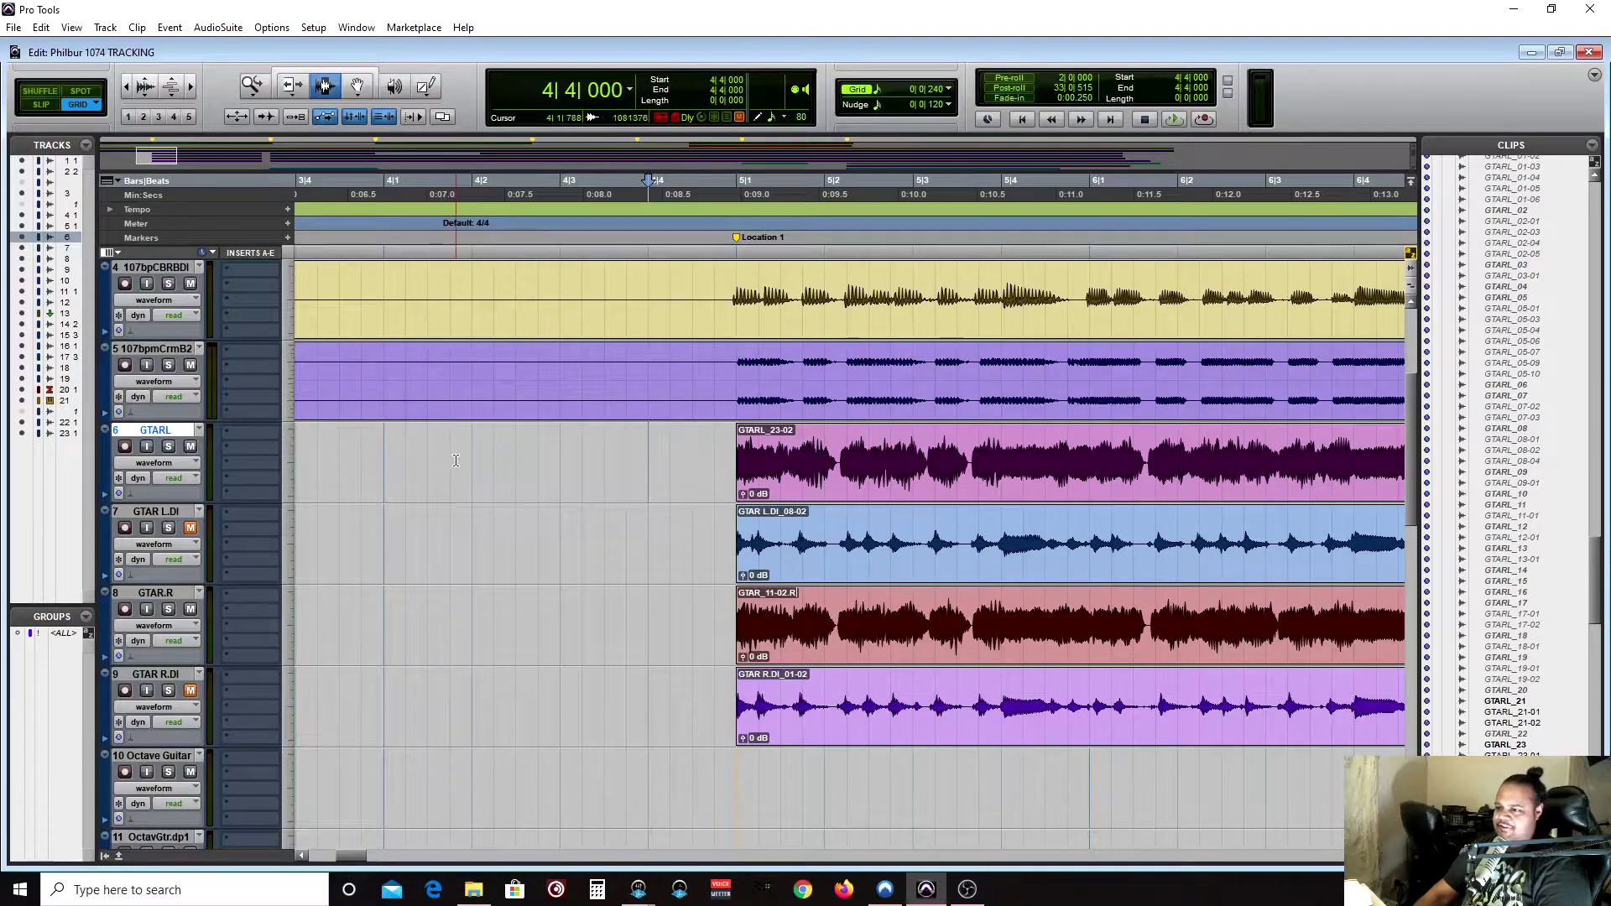
click(470, 462)
key(space)
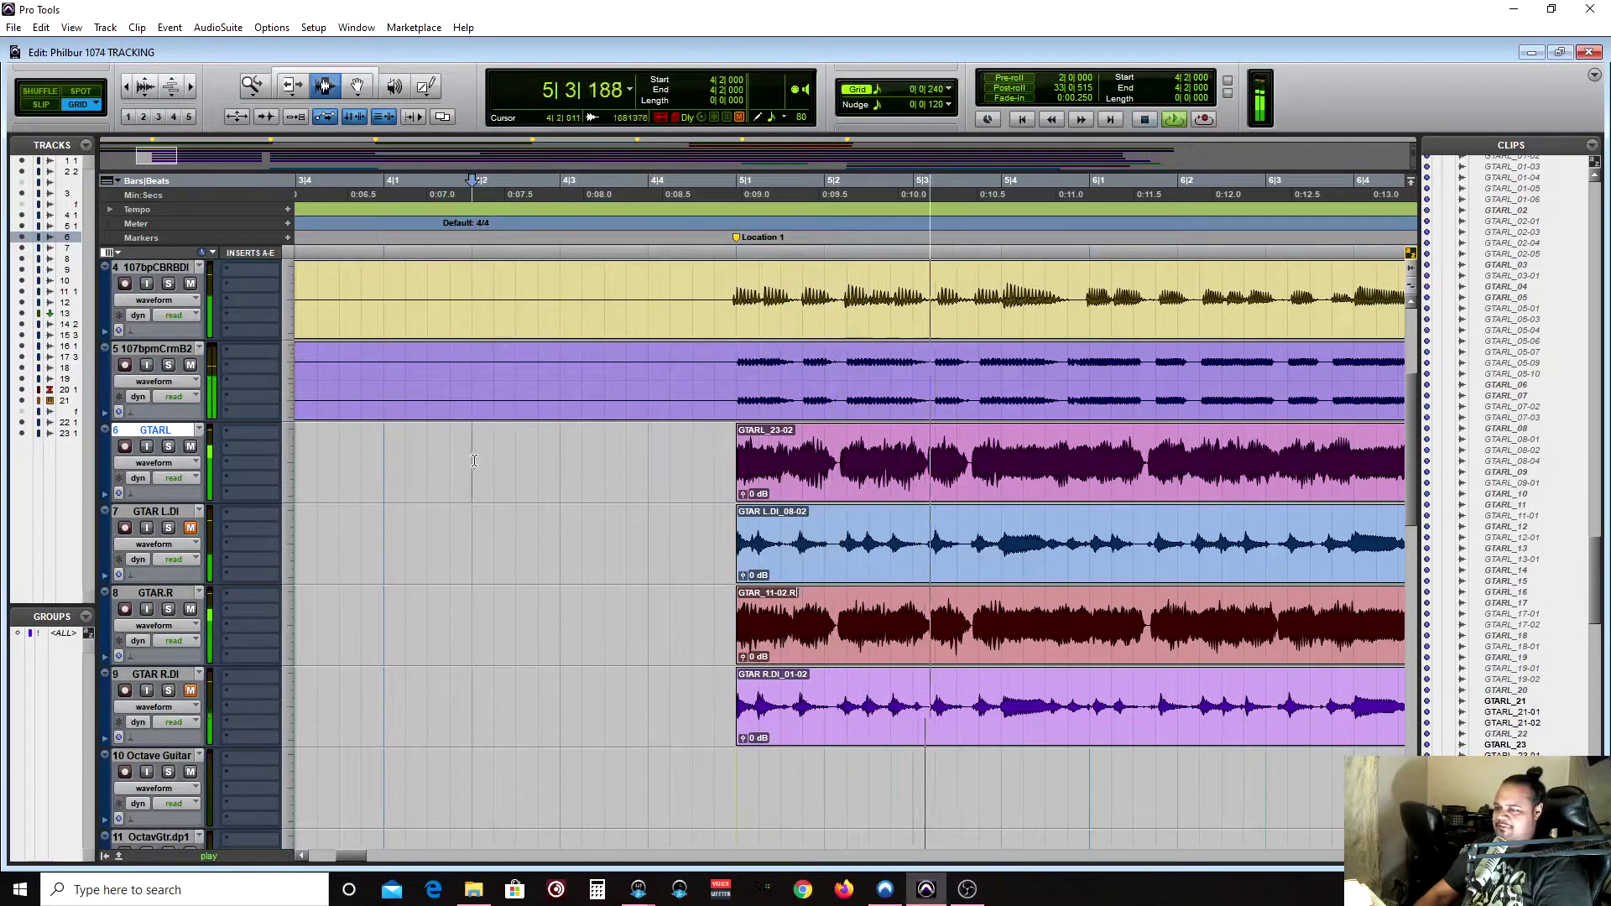
scroll(474, 460, right, 5)
scroll(484, 458, down, 1)
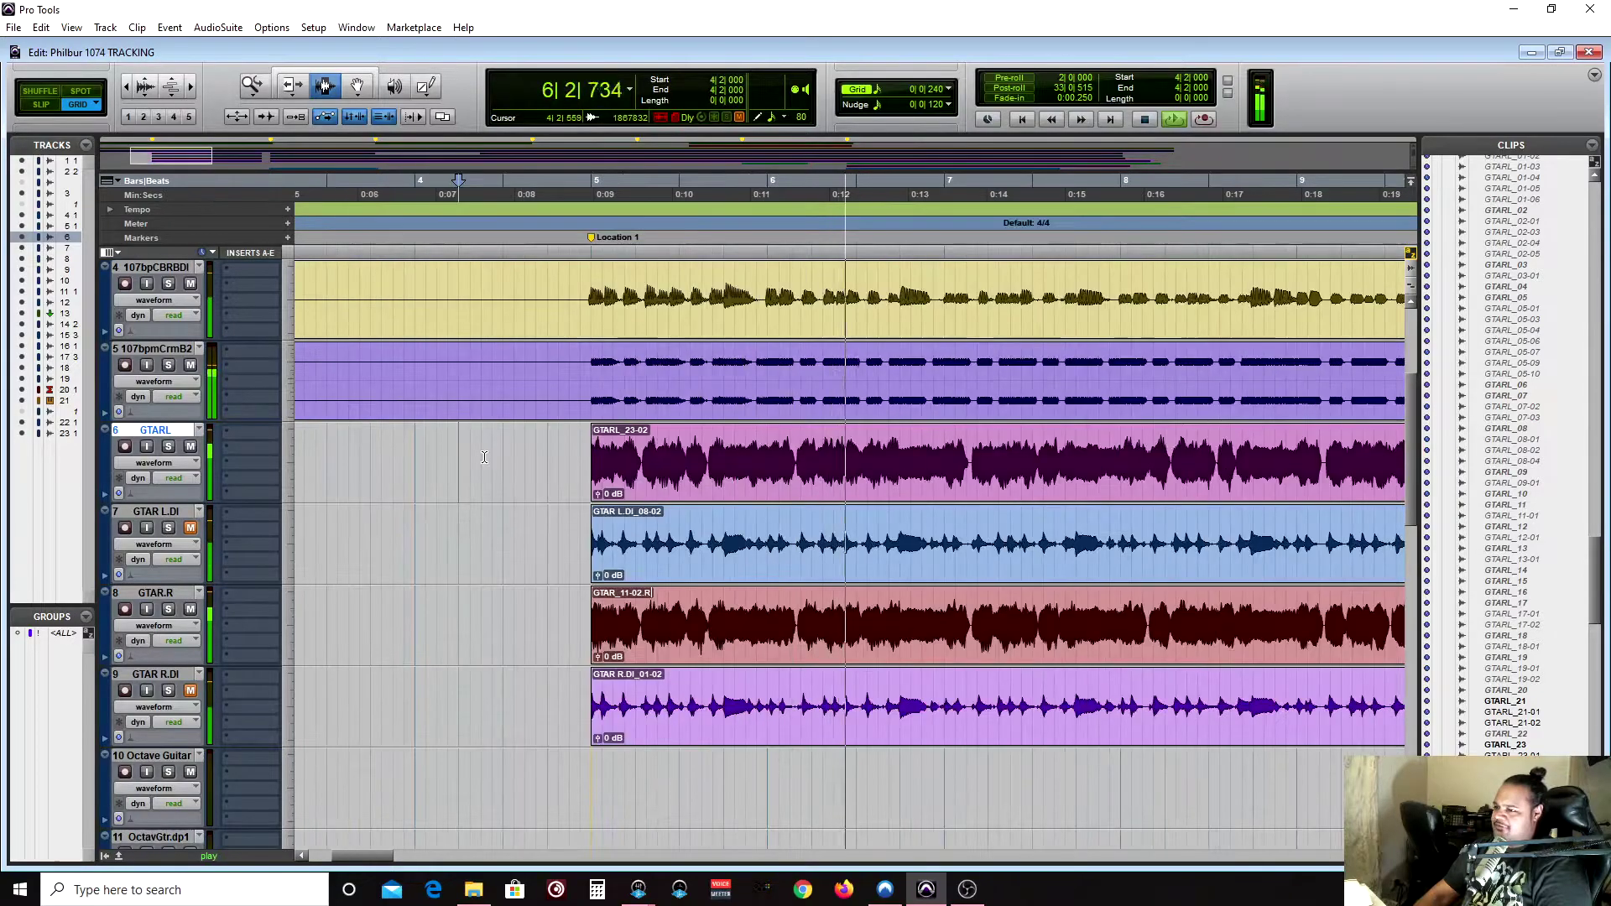
scroll(484, 457, right, 3)
scroll(484, 457, down, 2)
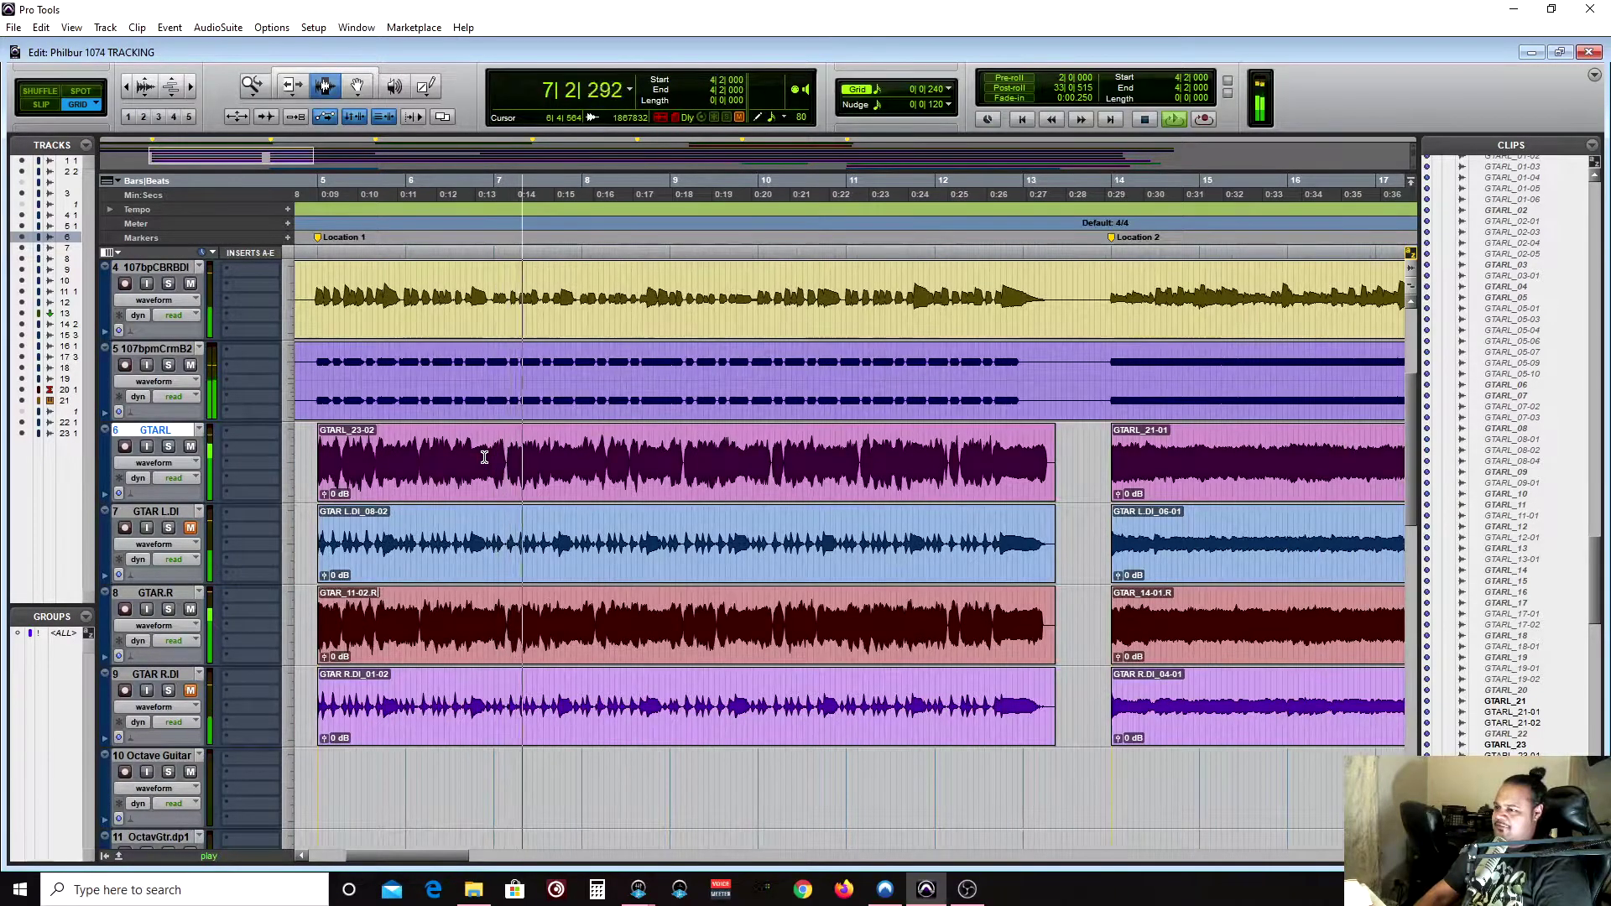
scroll(484, 458, down, 2)
scroll(484, 457, up, 2)
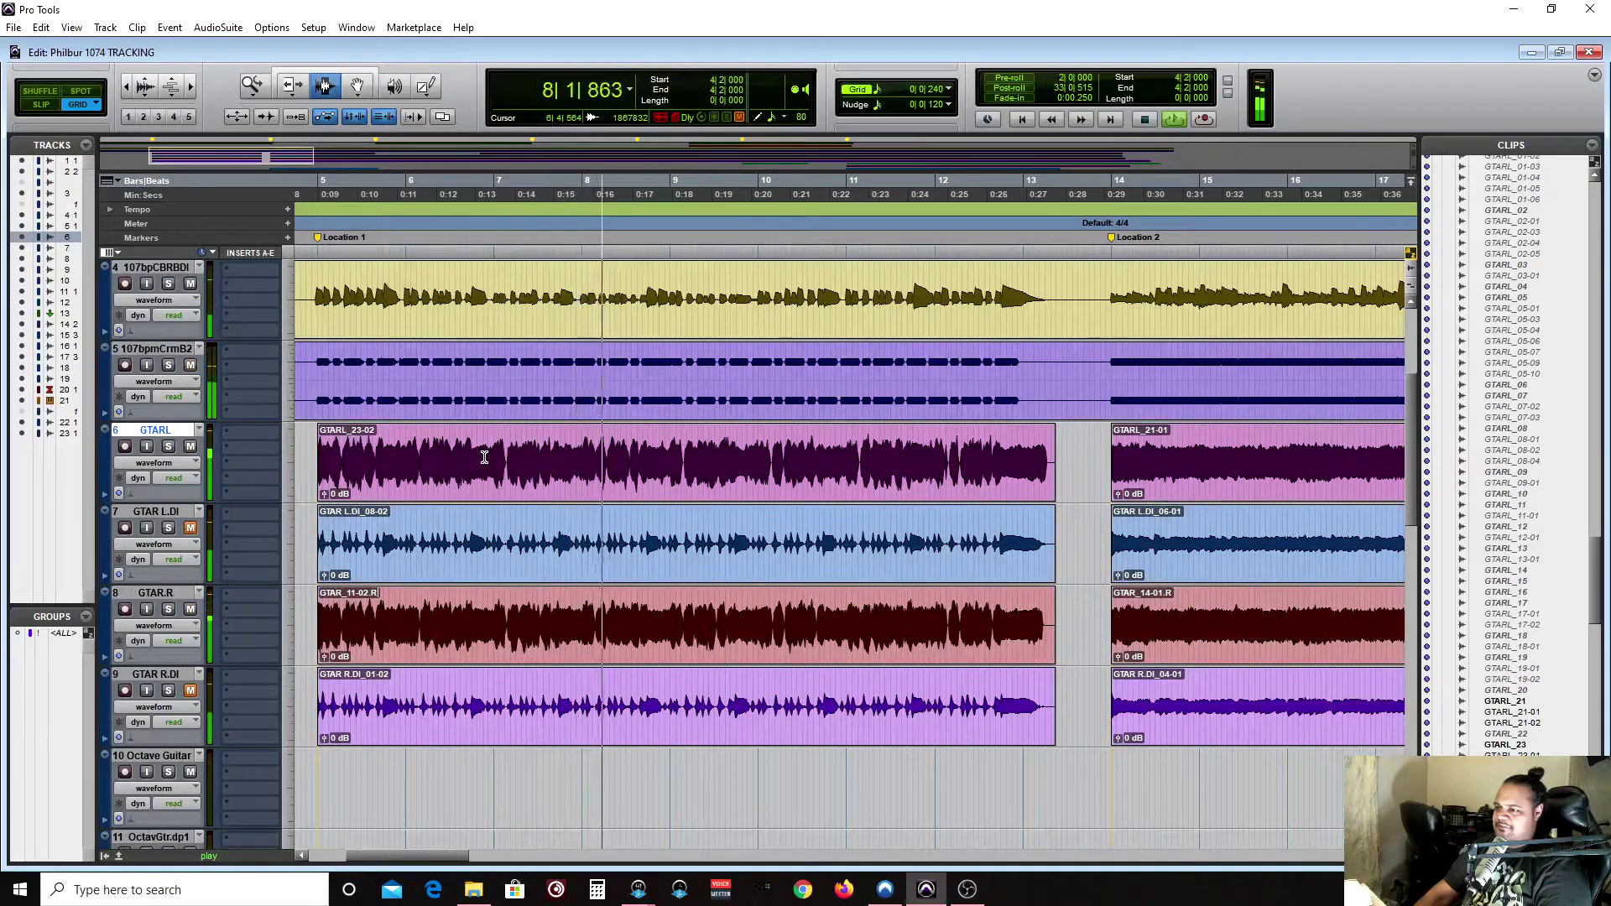
key(space)
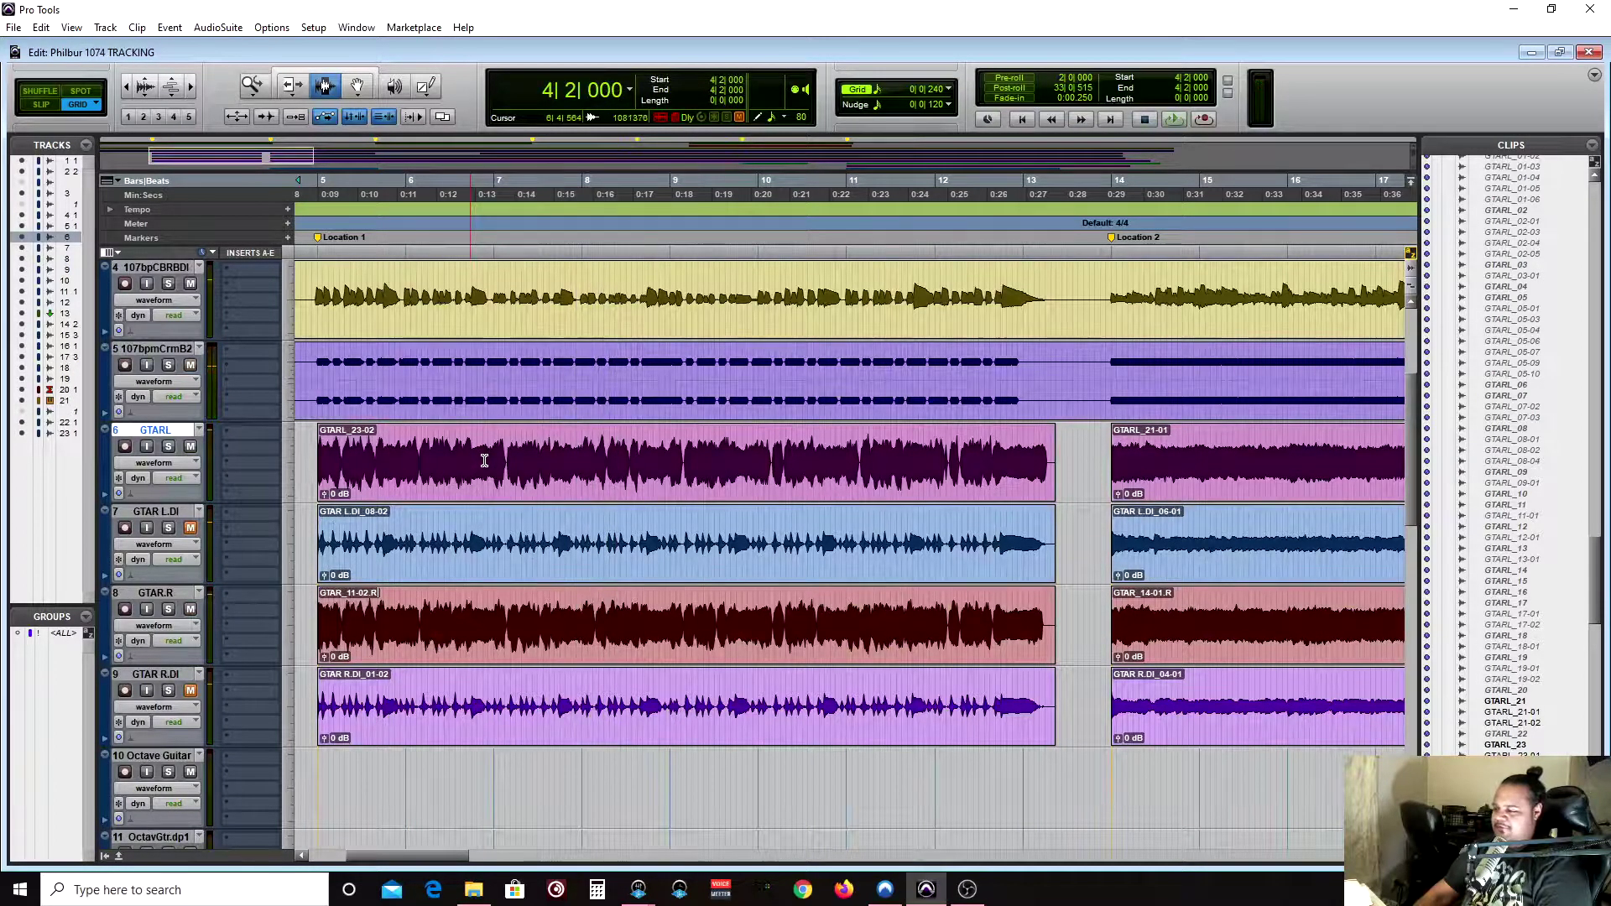
Step: Examine the guitar clip boundaries and gaps around Locations 1 to 3, including the Guitar Dressings clip on track 12
scroll(484, 462, left, 3)
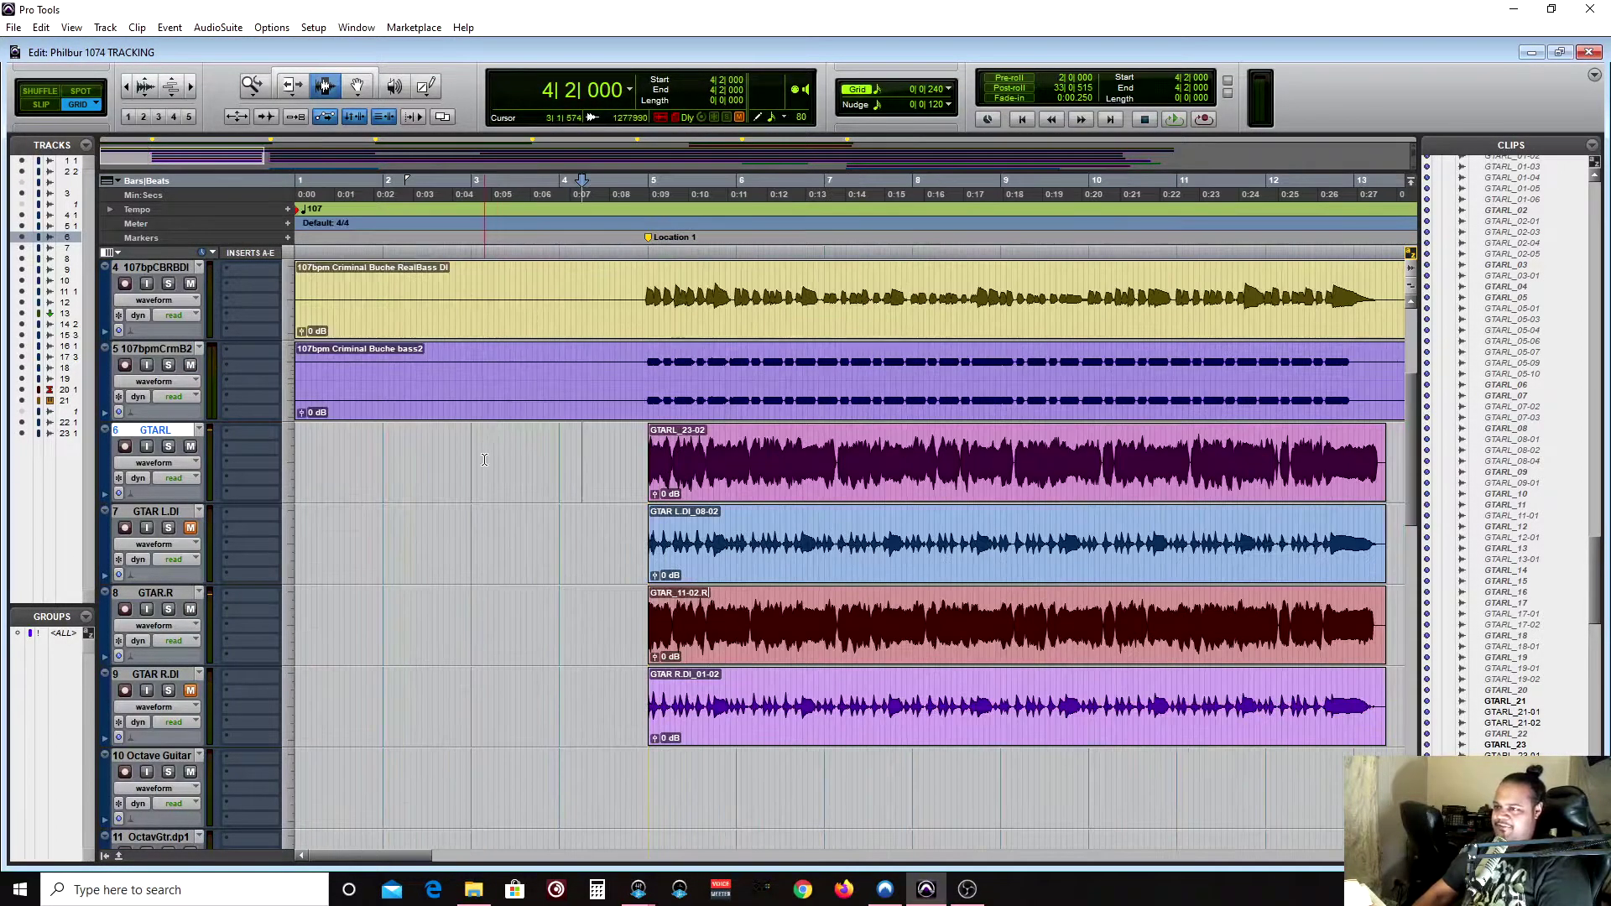
scroll(643, 499, right, 3)
scroll(588, 512, left, 1)
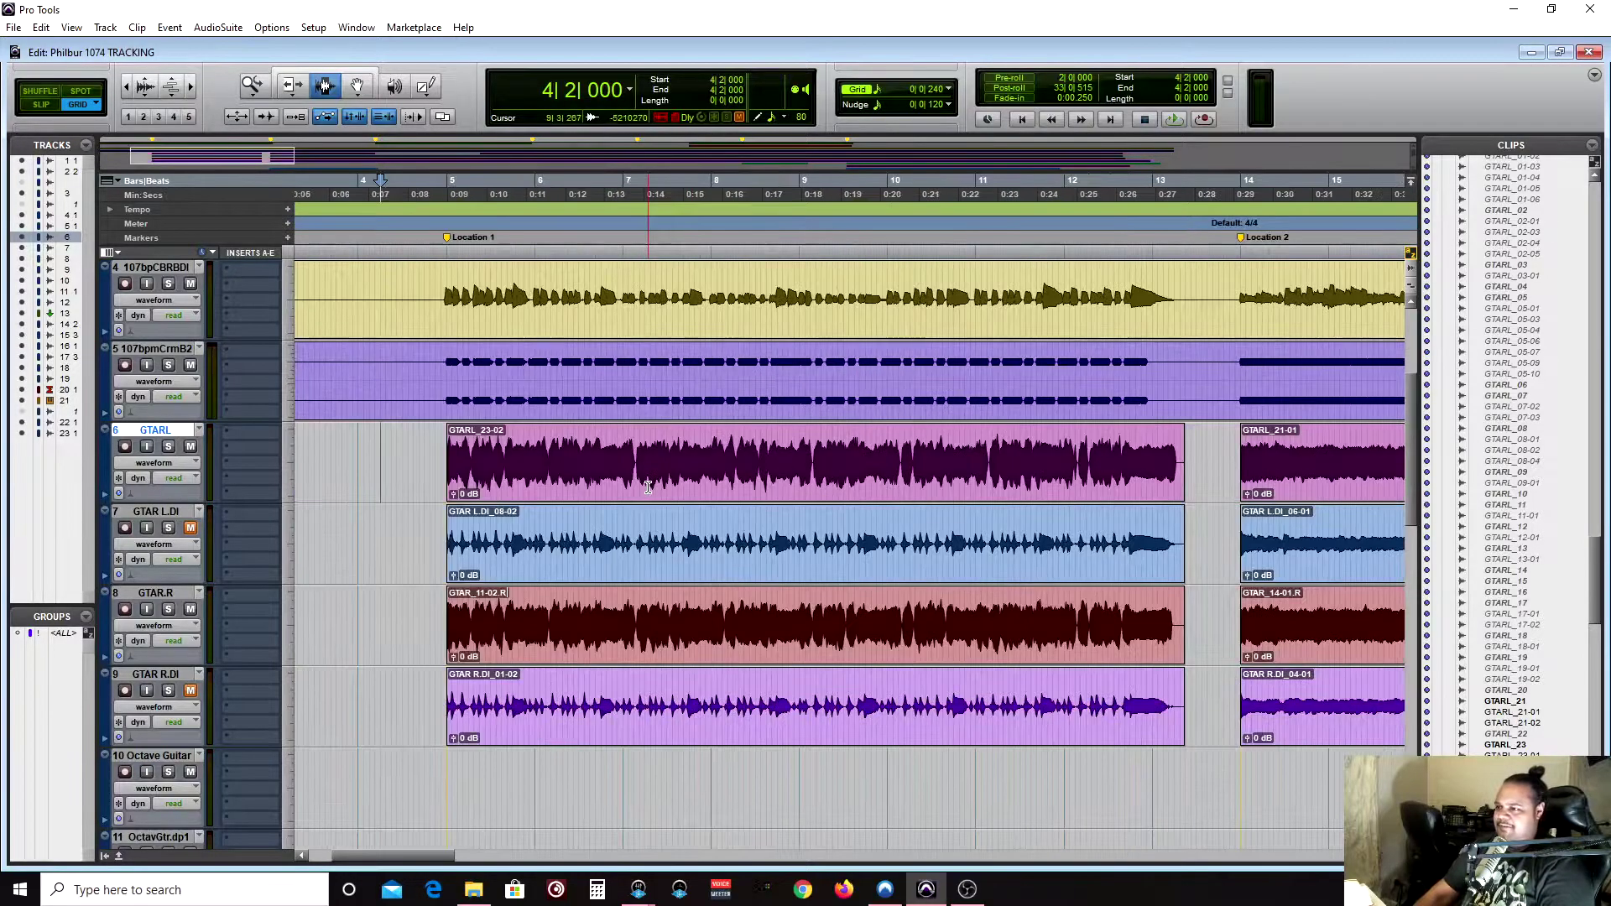
scroll(577, 522, down, 1)
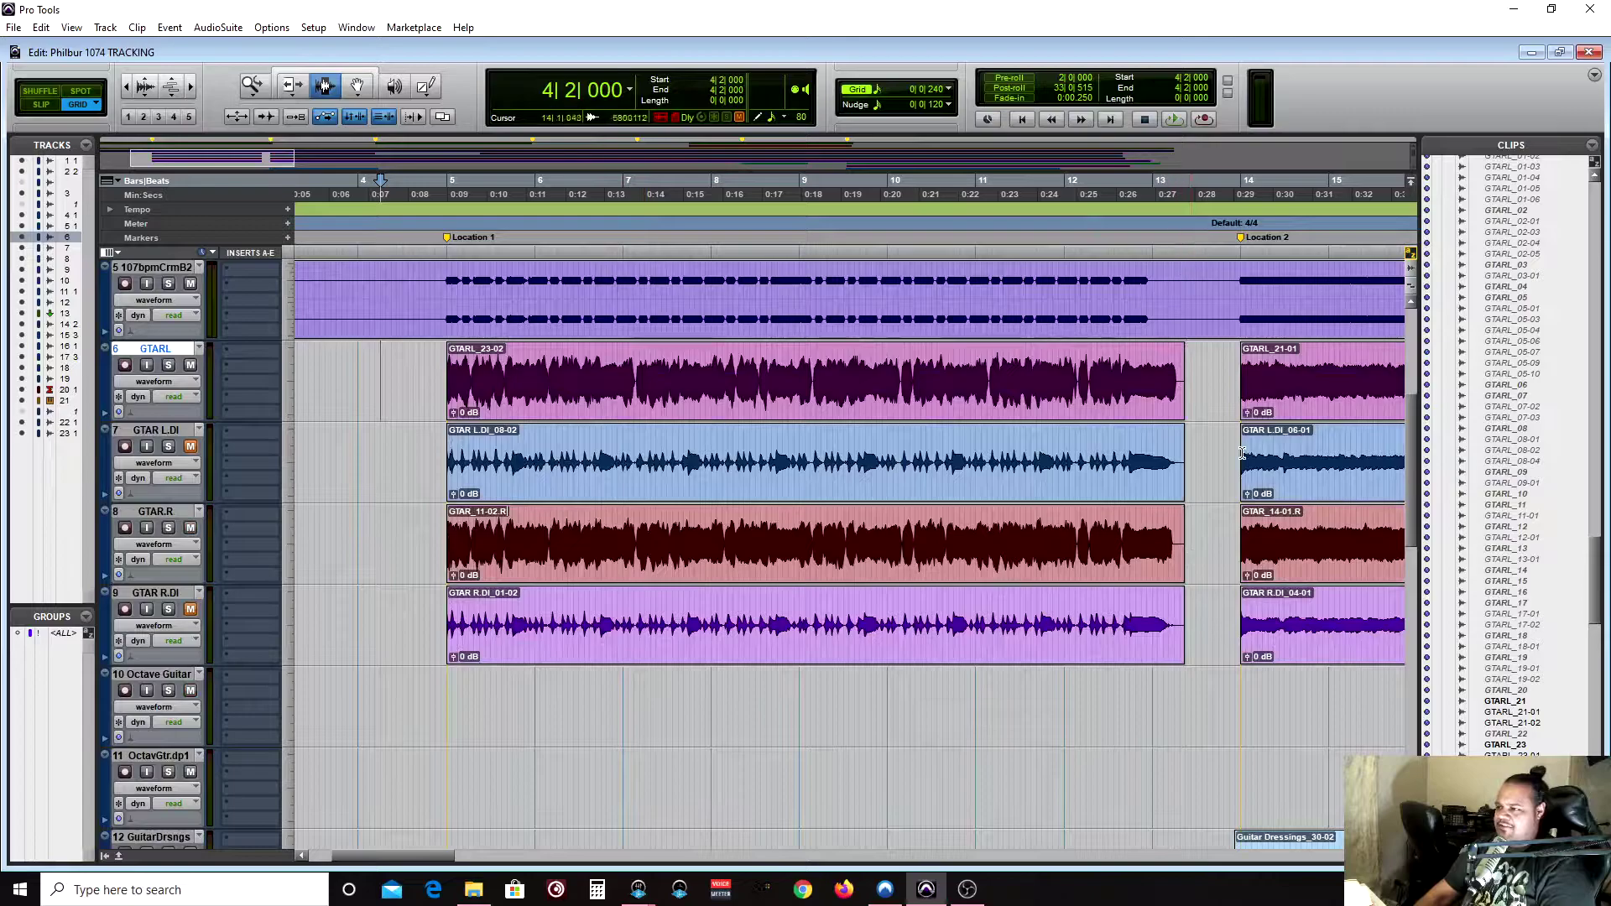
scroll(1175, 613, down, 2)
scroll(1047, 599, down, 1)
scroll(1047, 599, right, 2)
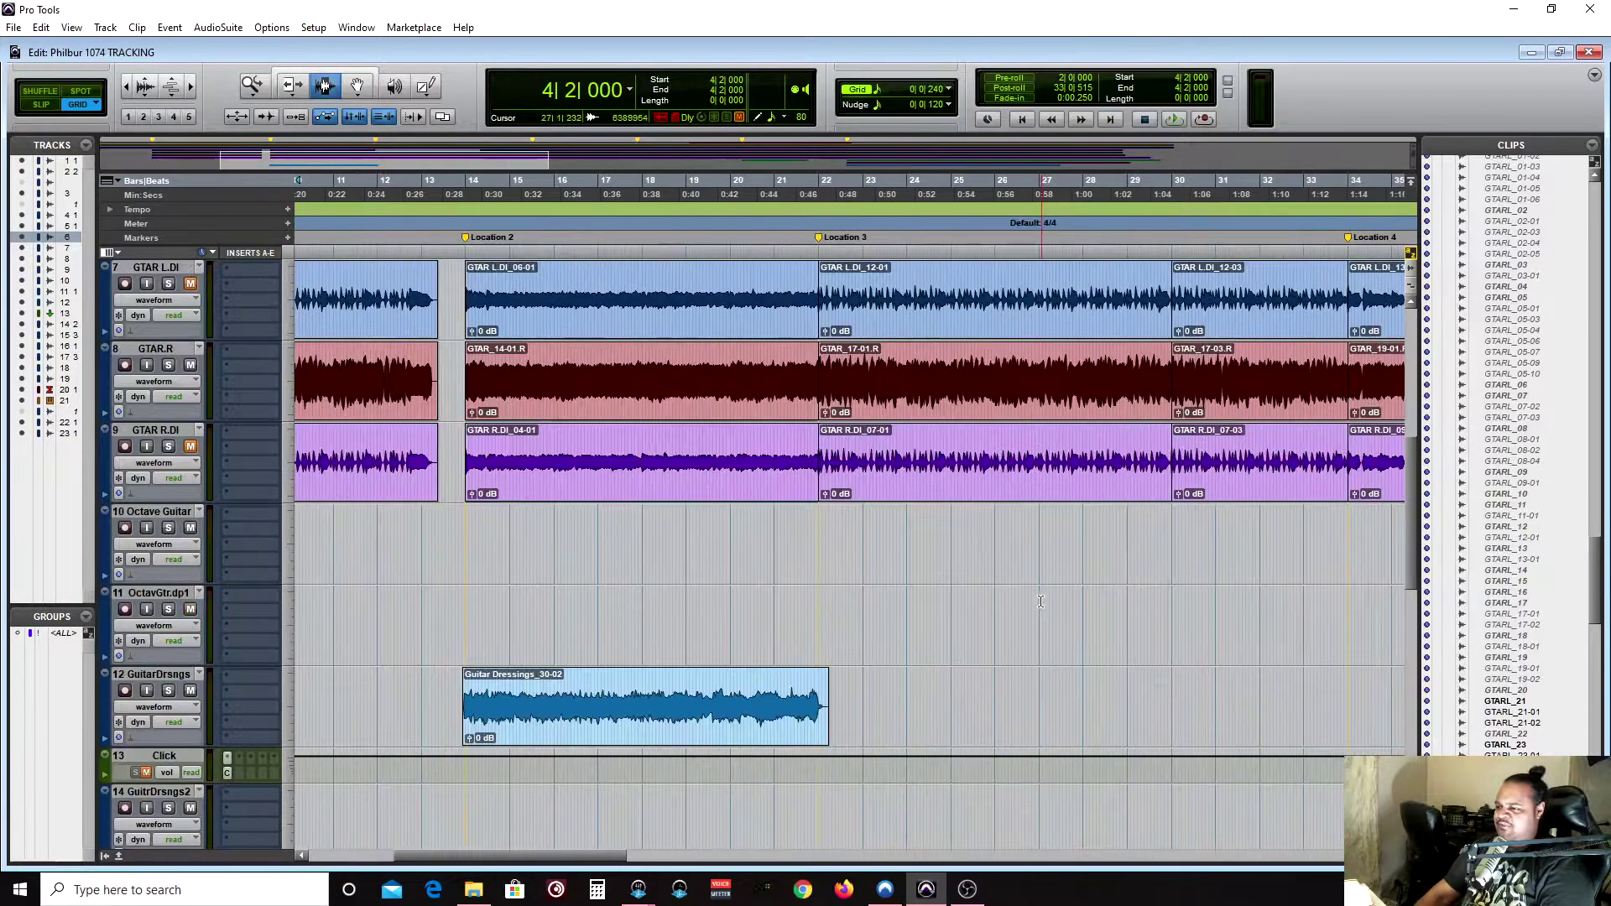
scroll(1032, 604, left, 1)
scroll(1030, 606, down, 2)
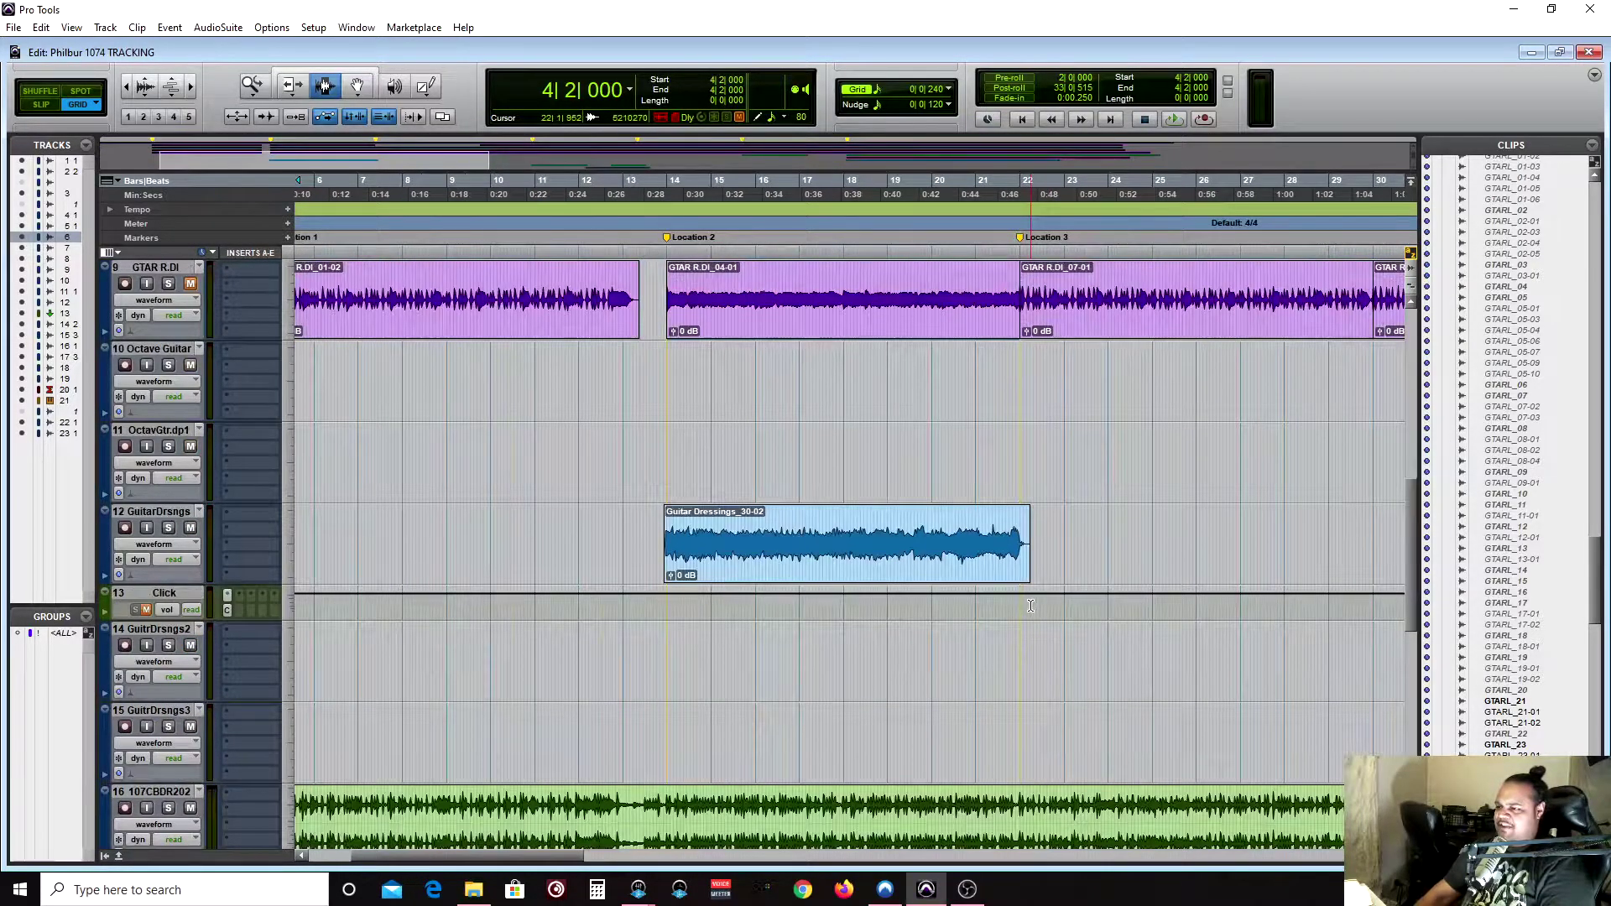
Step: Reduce the height of all tracks to fit more of the arrangement in the Edit window
scroll(1030, 605, down, 1)
scroll(1031, 602, up, 4)
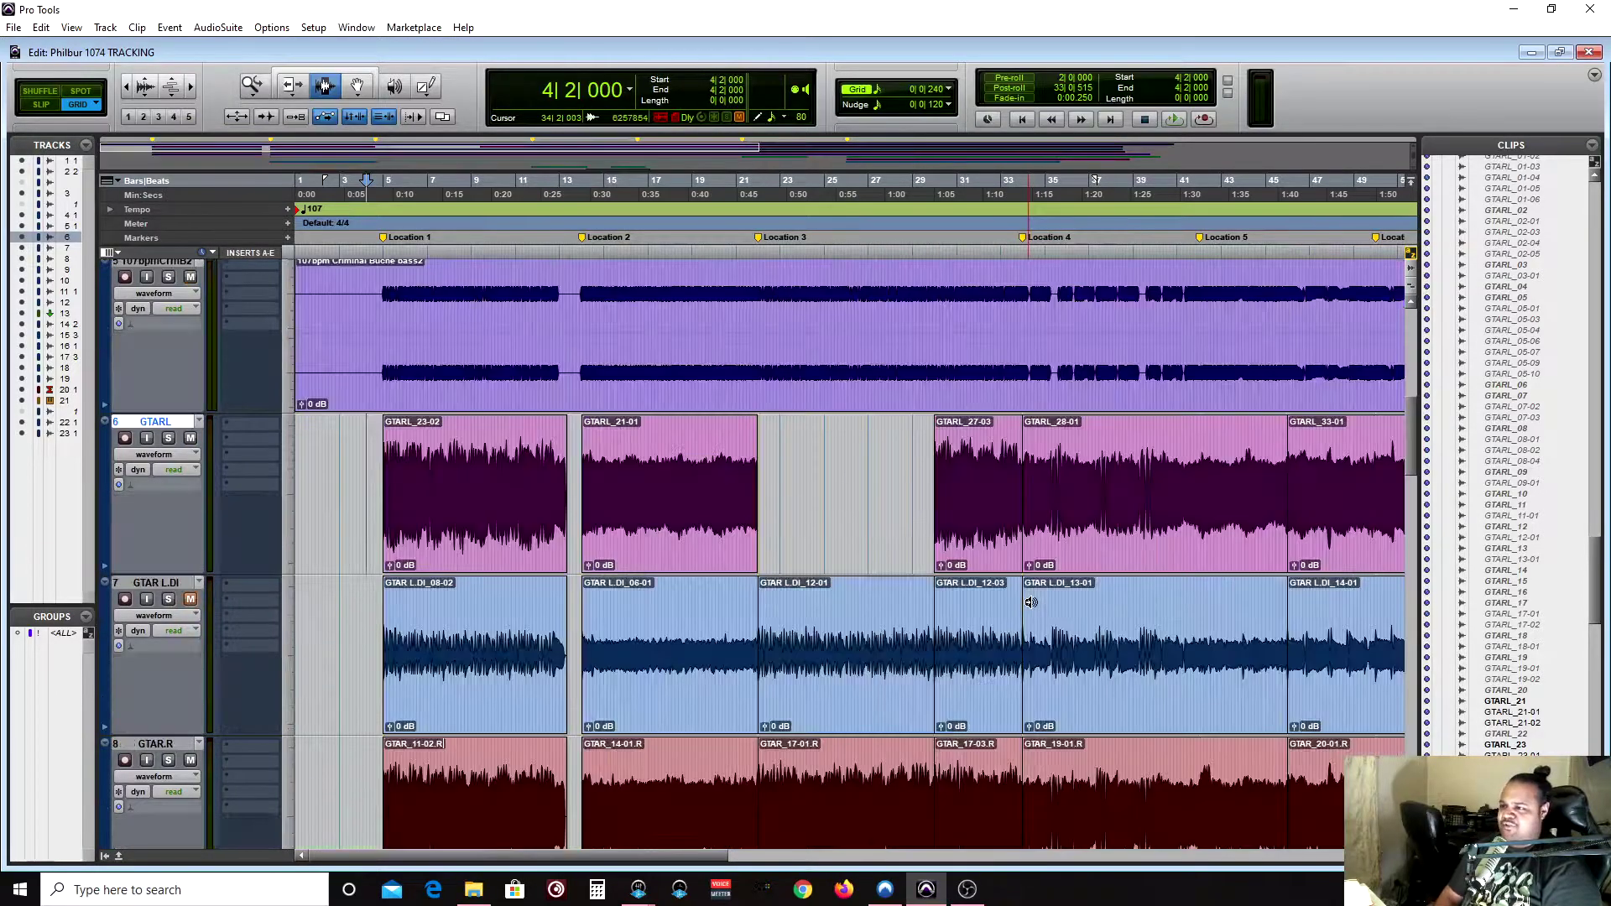
key(ctrl+alt+Down)
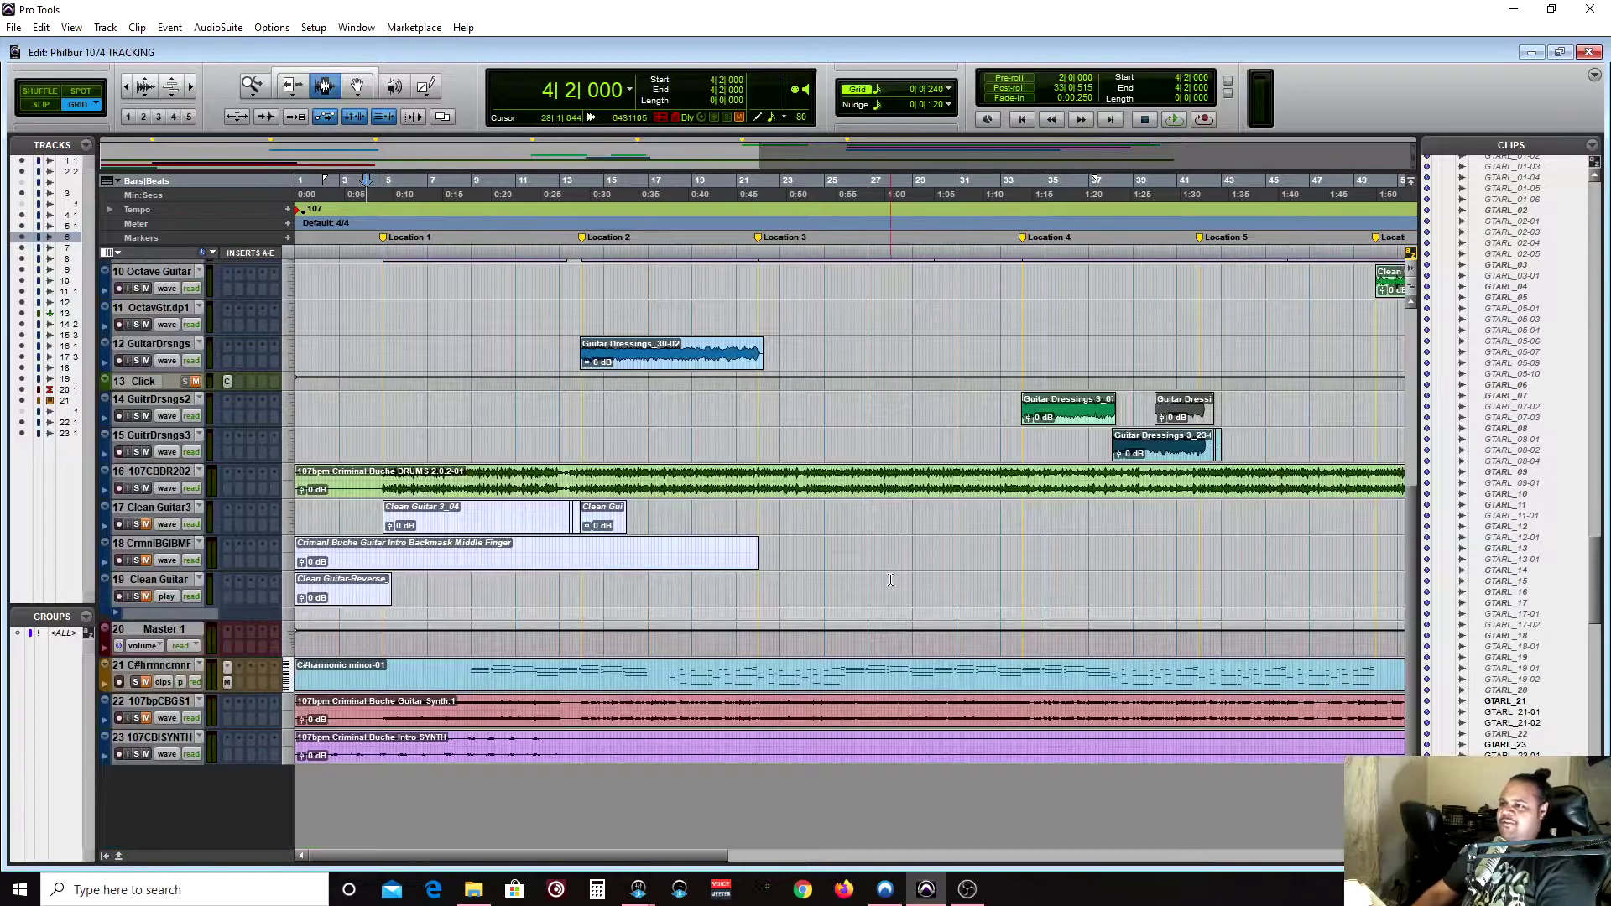
Step: Survey how the clips on all tracks are arranged from the song's start through Location 7
scroll(890, 579, up, 7)
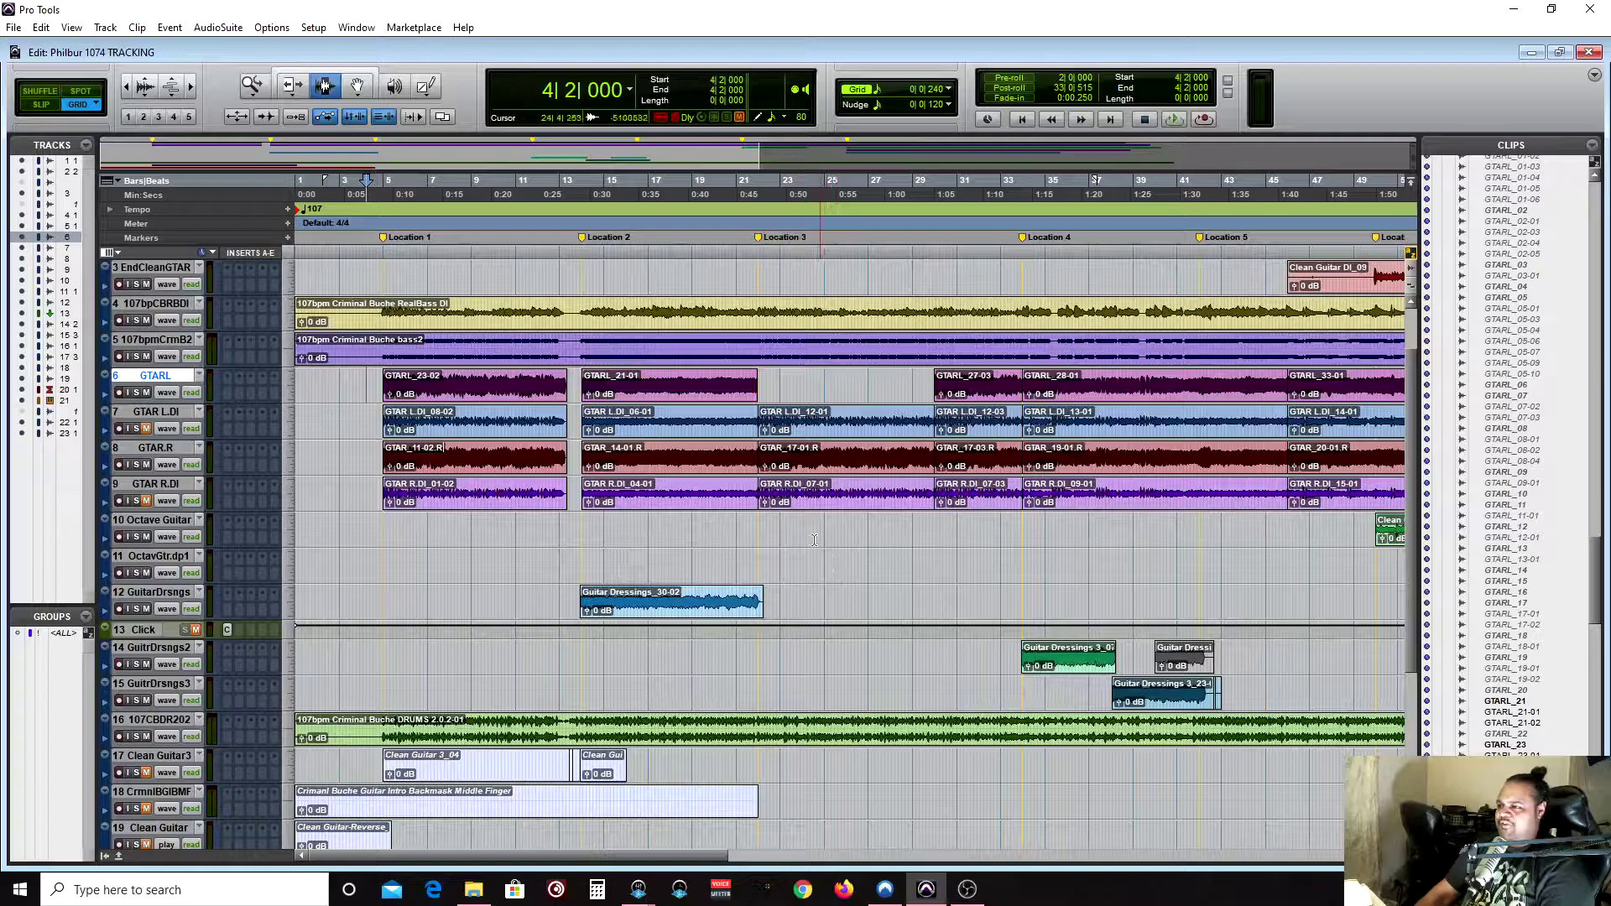
scroll(773, 535, right, 10)
scroll(773, 535, left, 4)
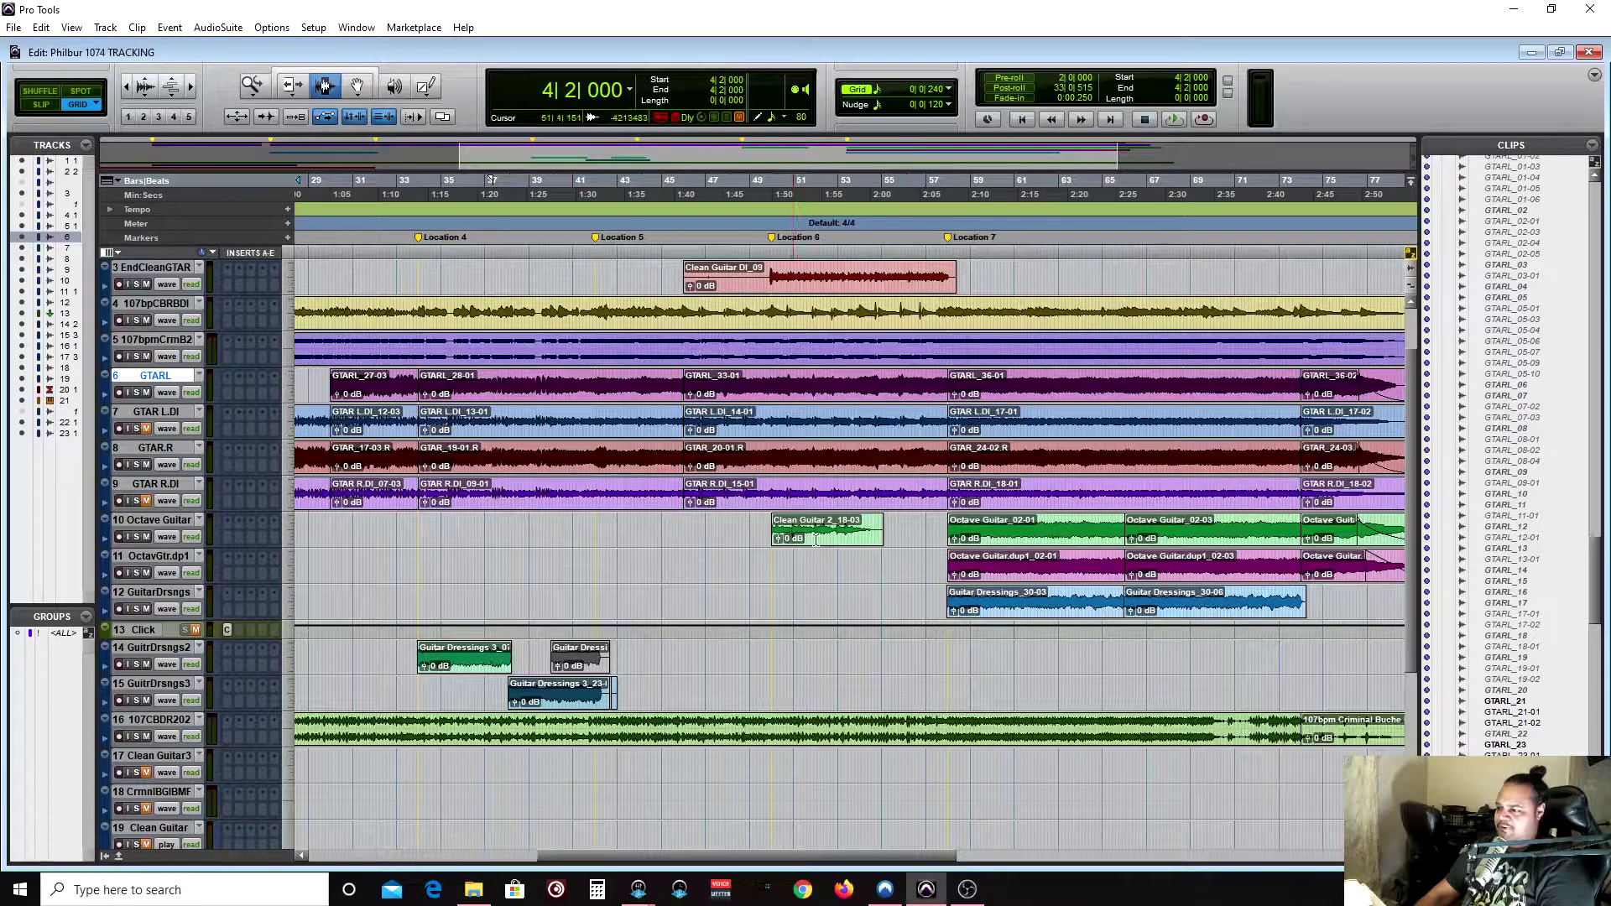
scroll(814, 648, left, 2)
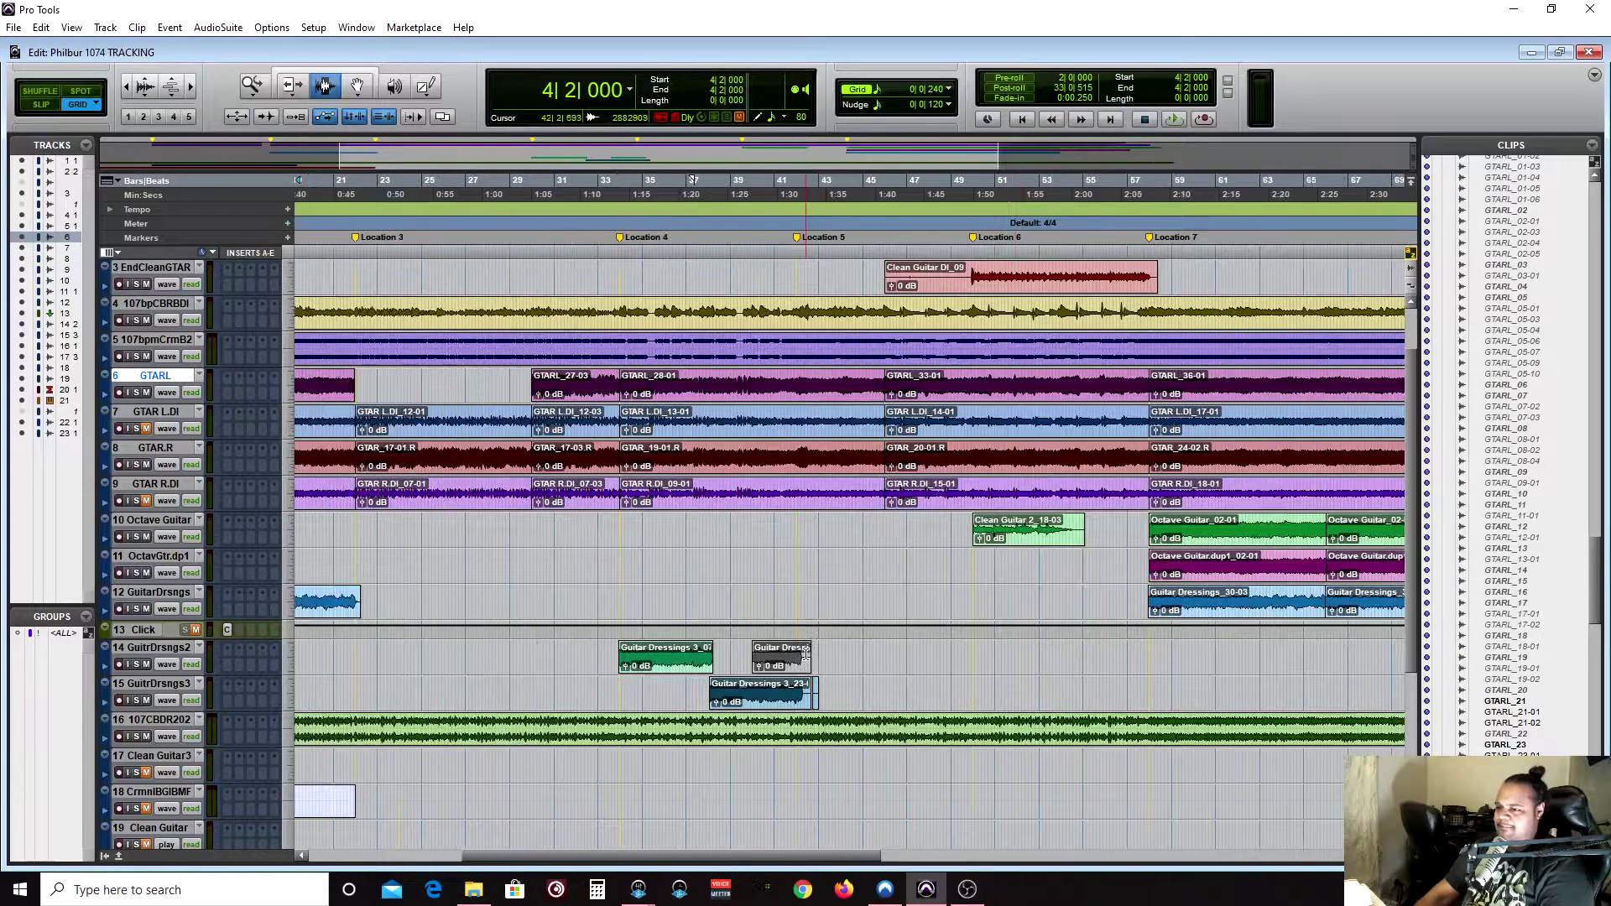
scroll(821, 674, left, 3)
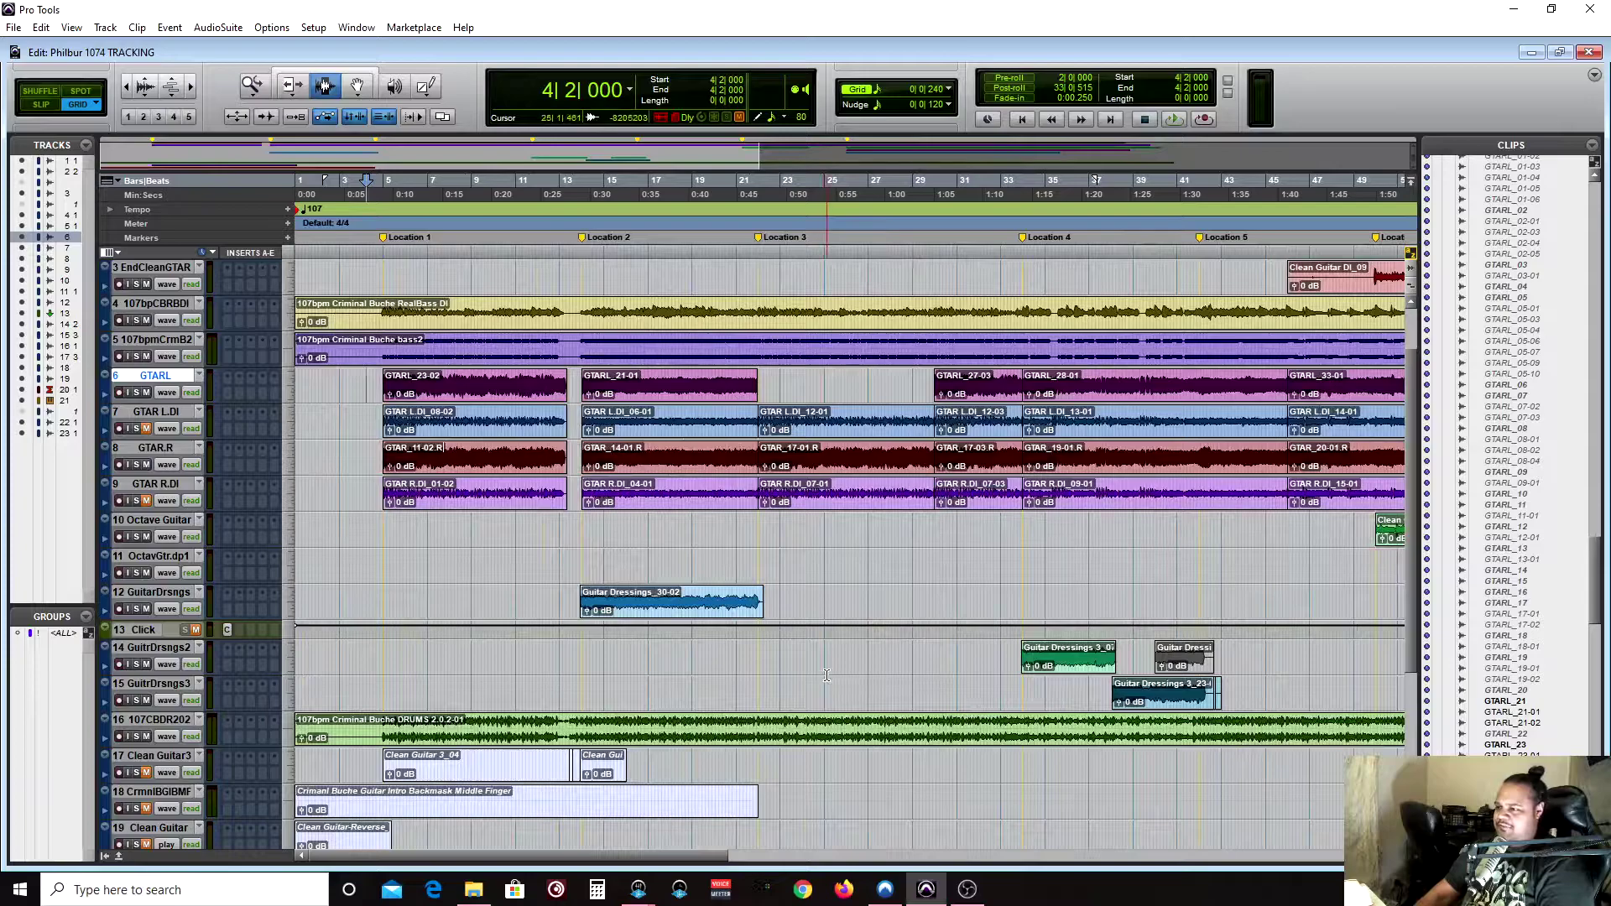
scroll(826, 675, right, 3)
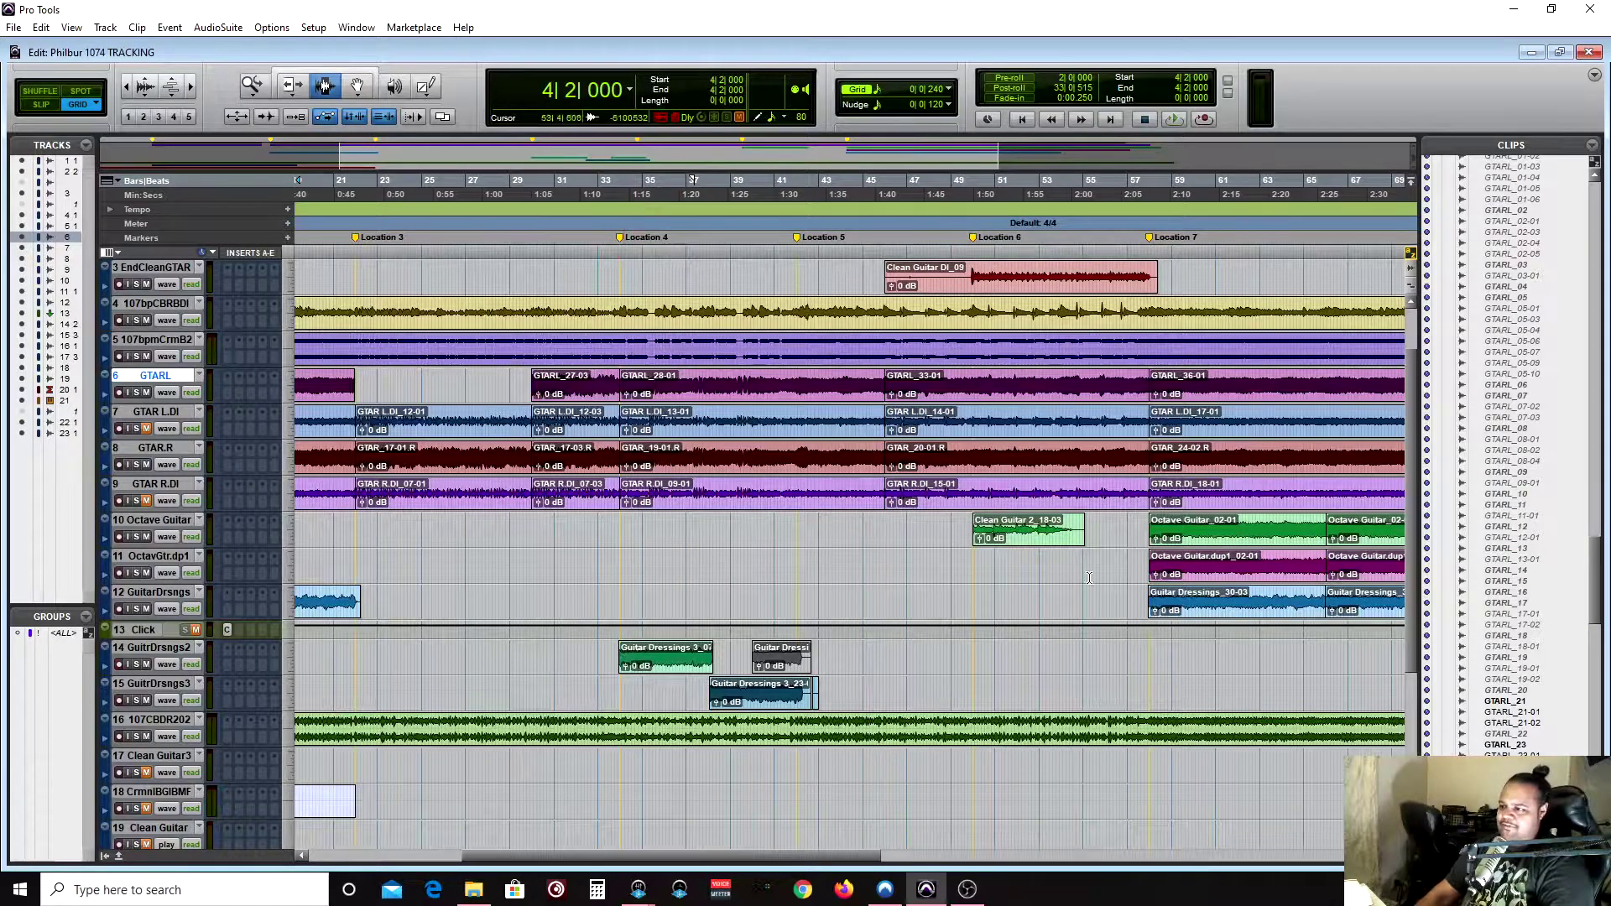
Step: Inspect the tail of the Clean Guitar 2_18-03 clip and the overlapping Guitar Dressings clips on tracks 14 and 15, returning to the session overview
click(1074, 535)
key(ctrl+])
key(ctrl+])
key(ctrl+])
key(ctrl+])
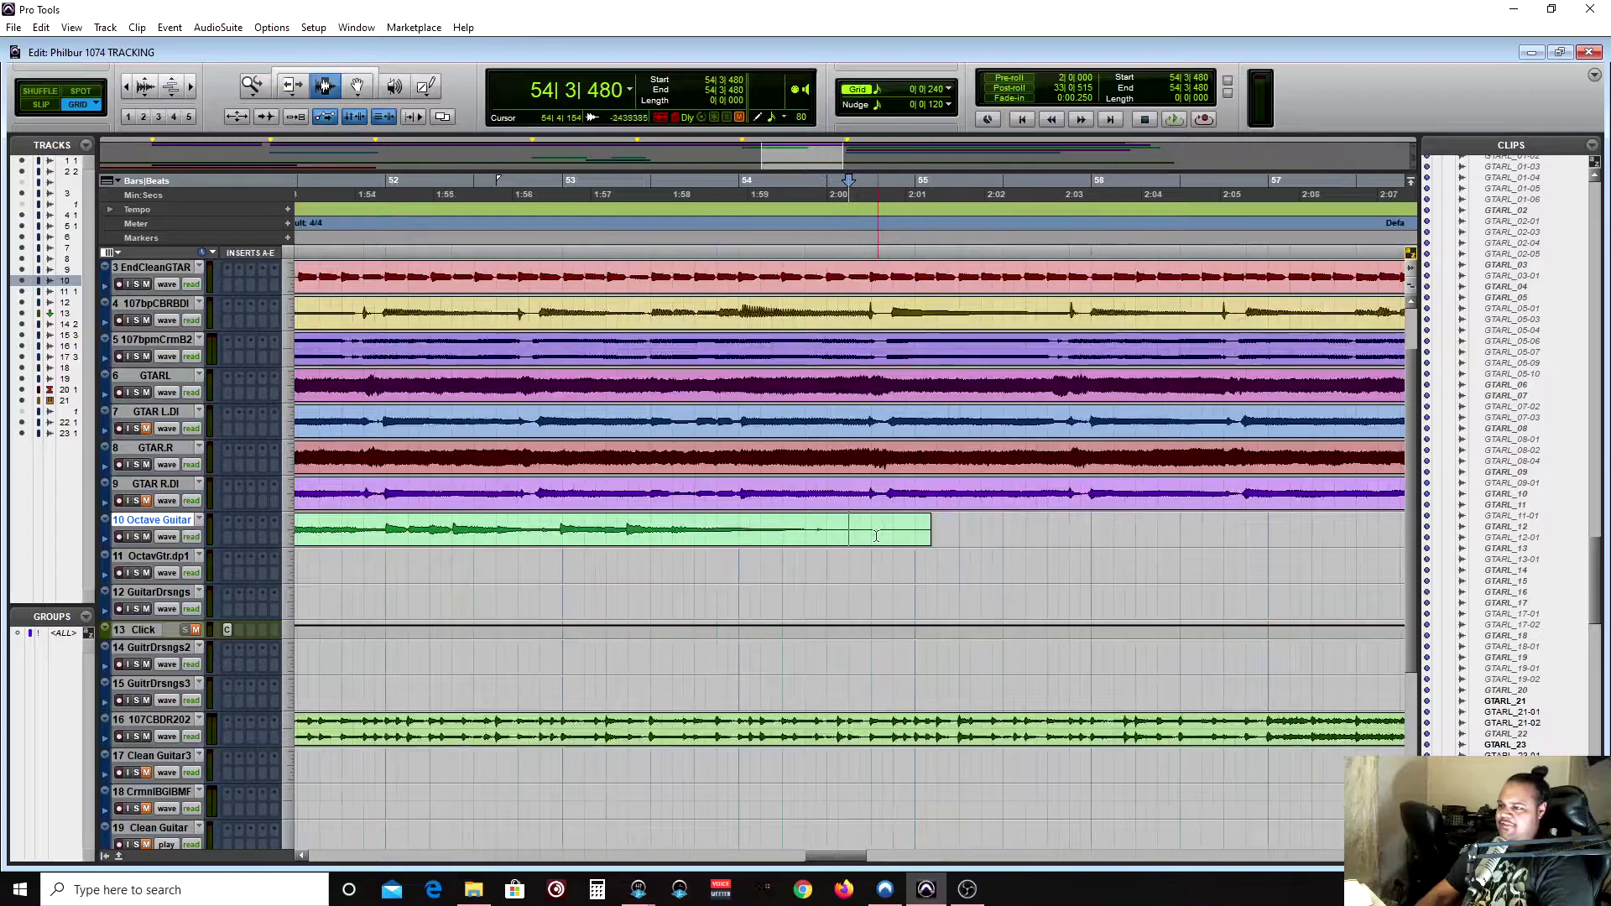
scroll(779, 557, left, 5)
scroll(785, 579, left, 10)
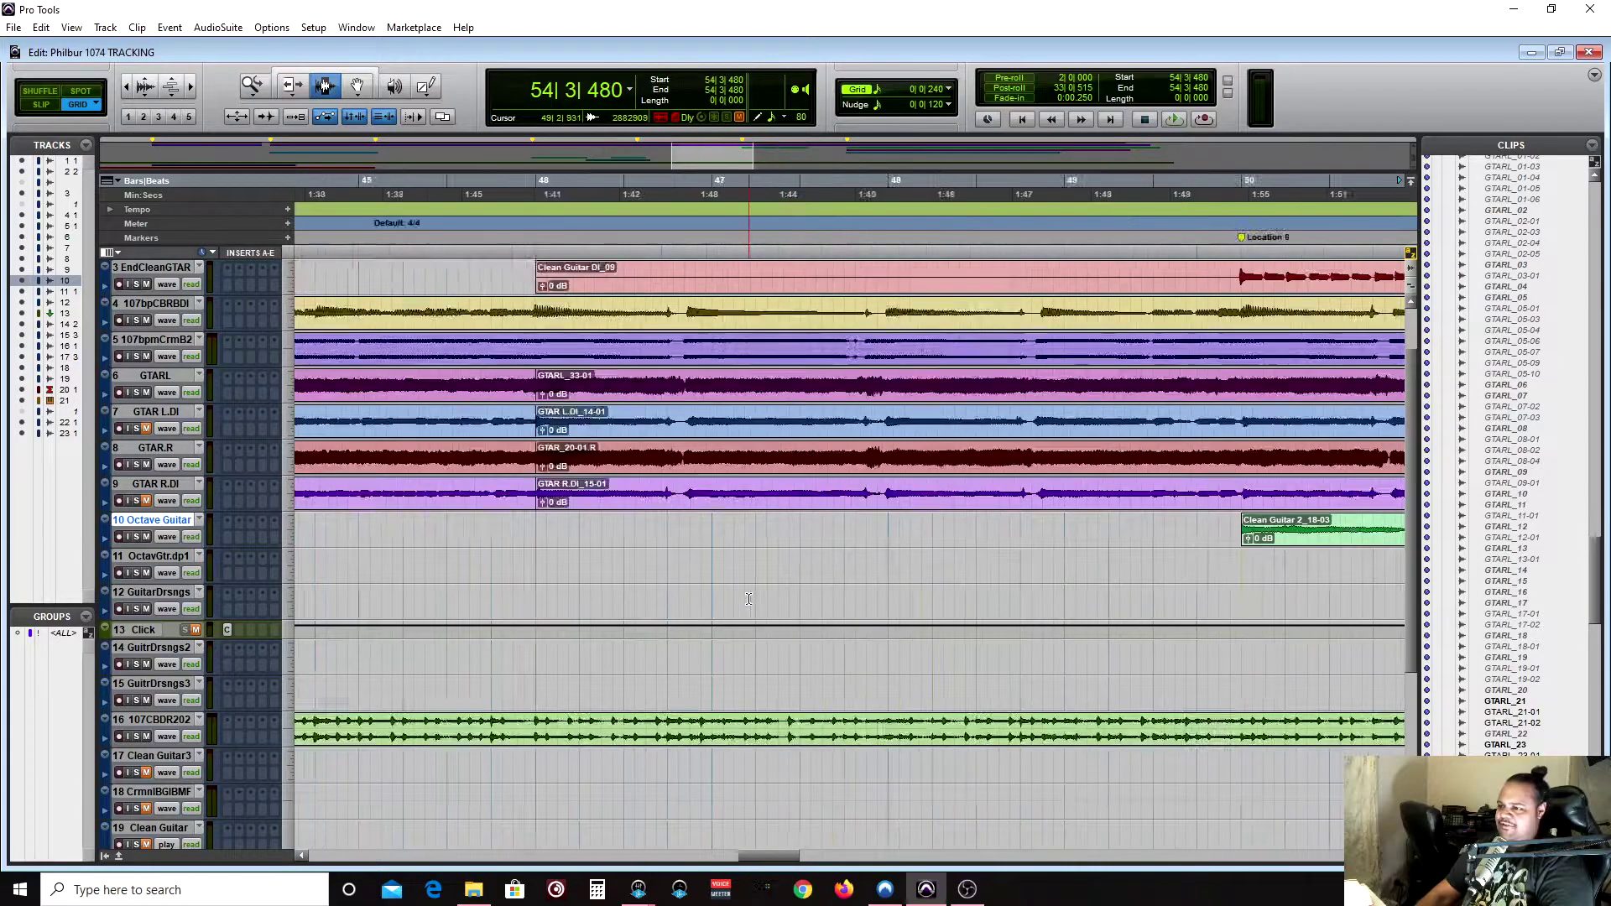
scroll(867, 669, left, 1)
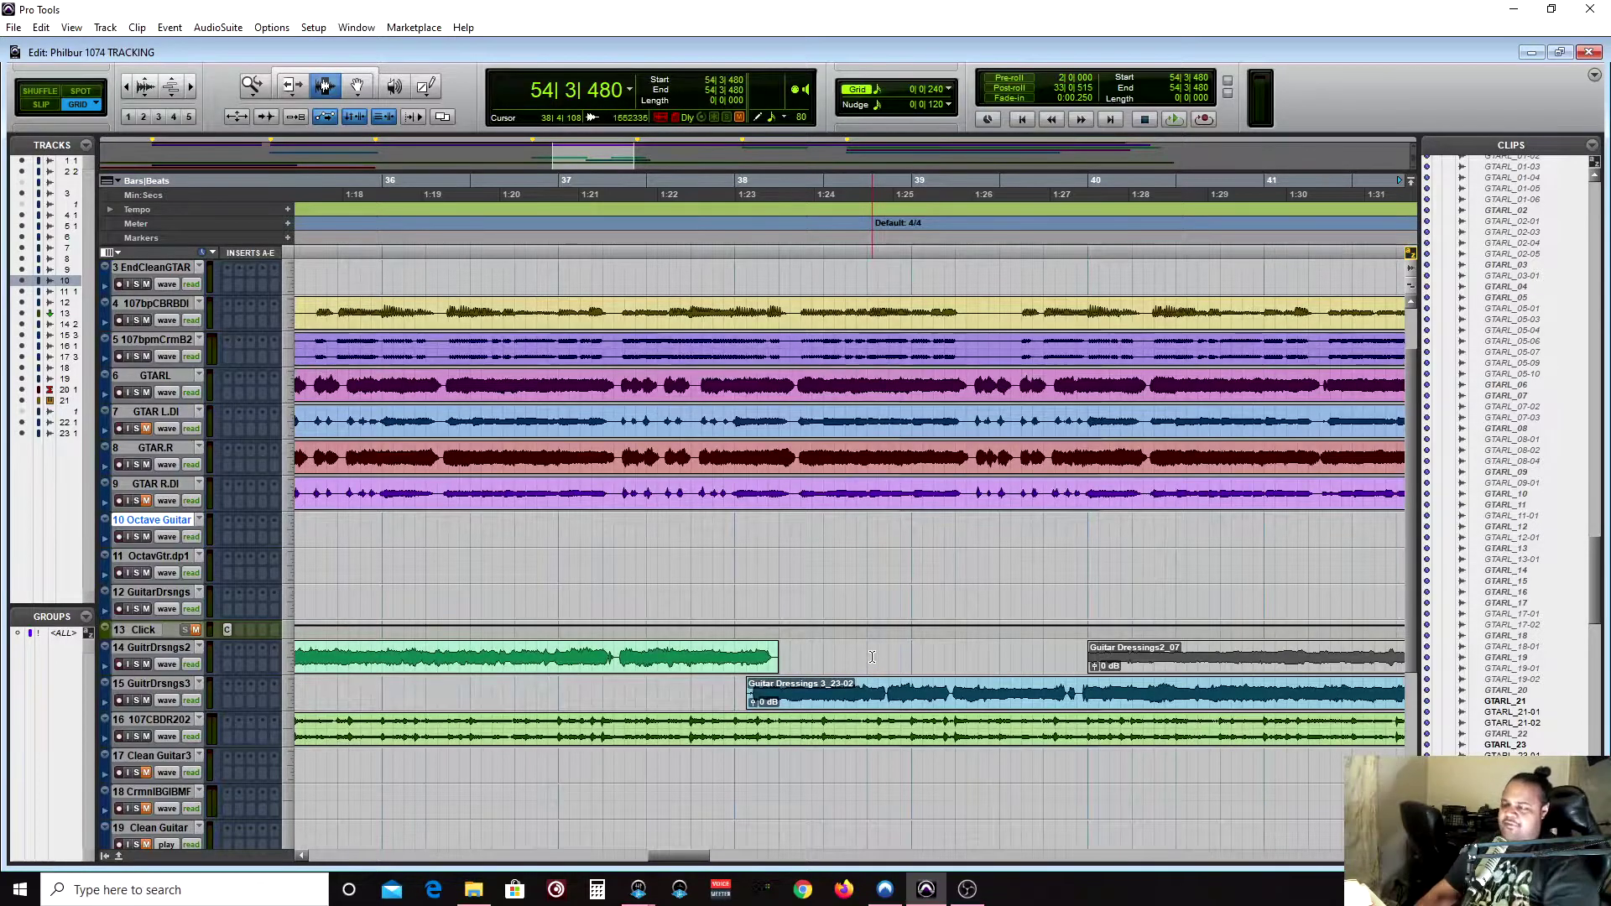
scroll(881, 646, down, 4)
scroll(895, 630, left, 2)
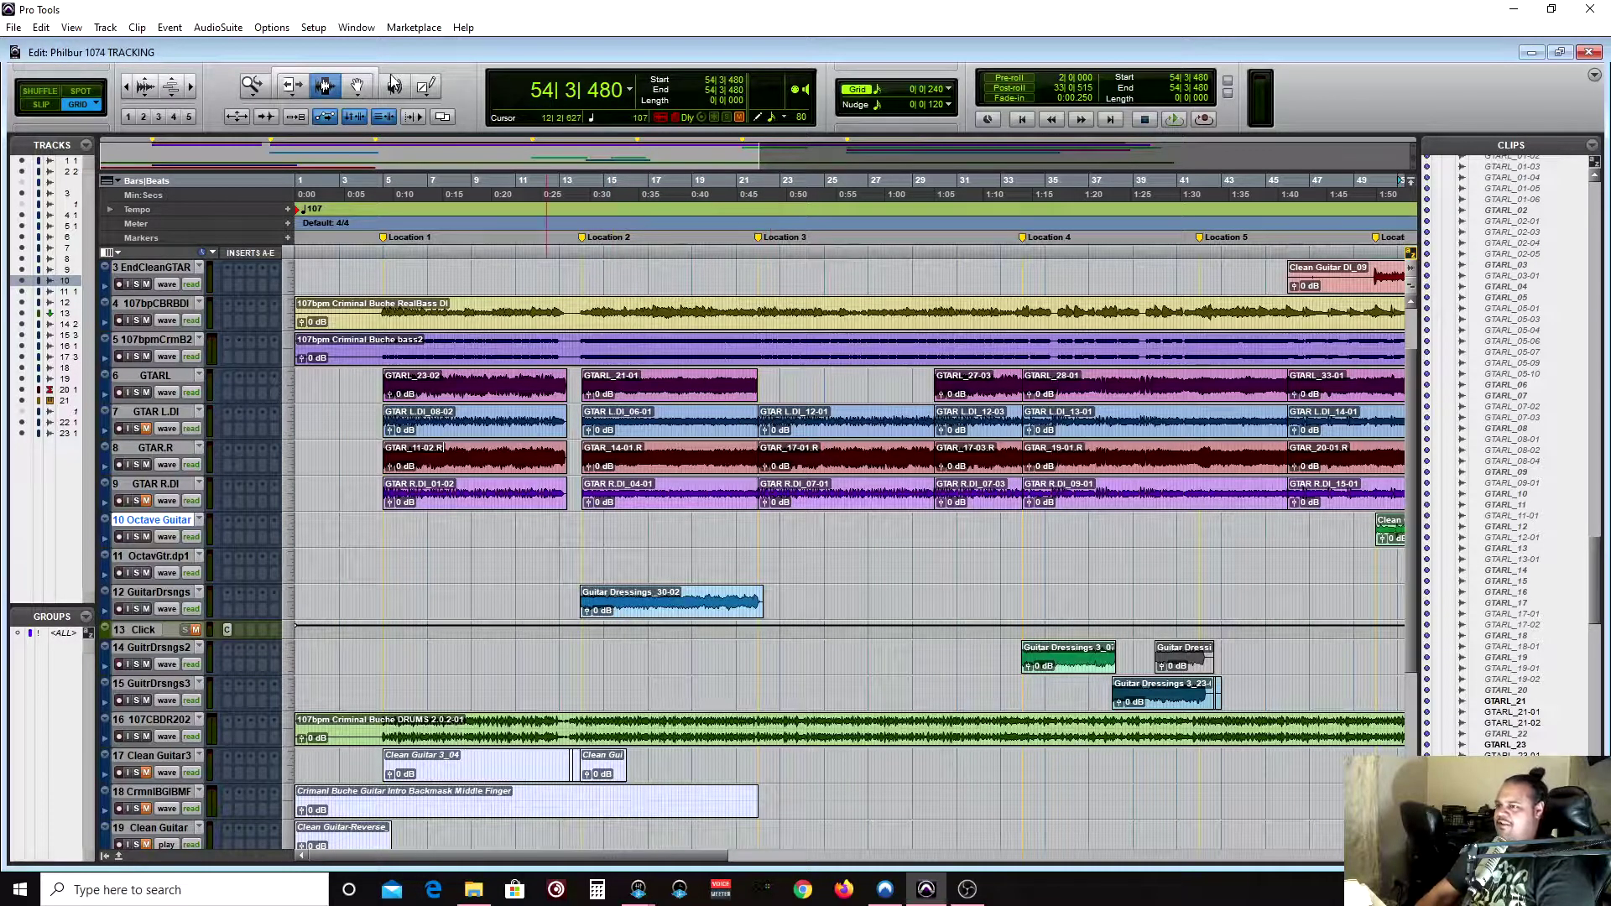
scroll(863, 384, up, 2)
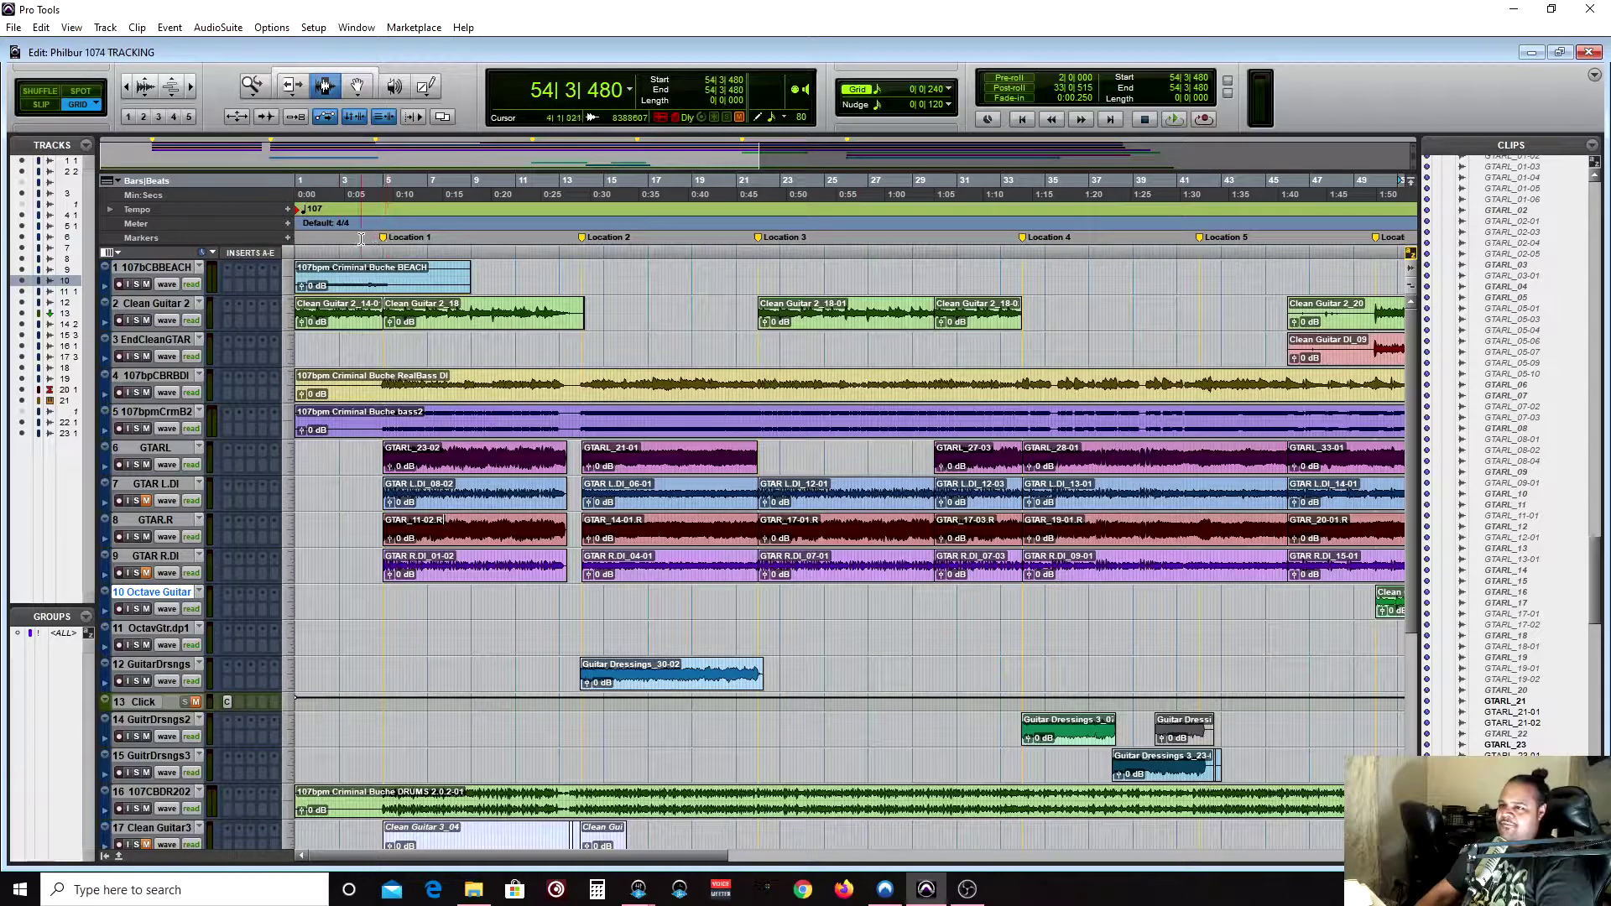
Step: Compare the clip layout between the song's start and Location 7, and move the playback position to the Location 2 marker
scroll(492, 244, right, 5)
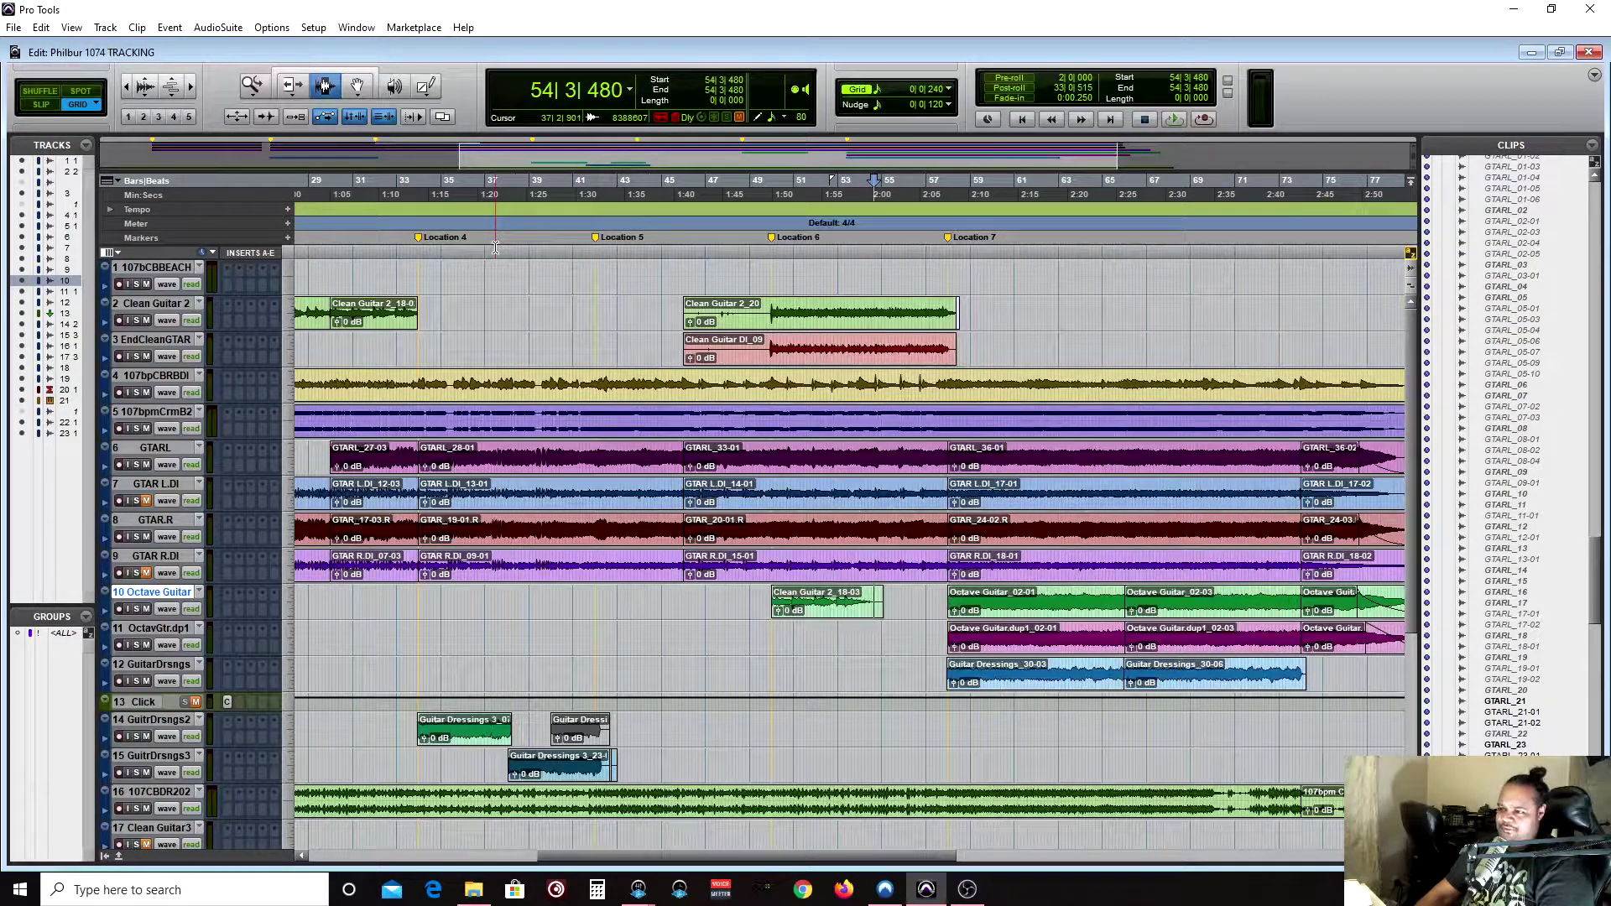
scroll(495, 248, left, 5)
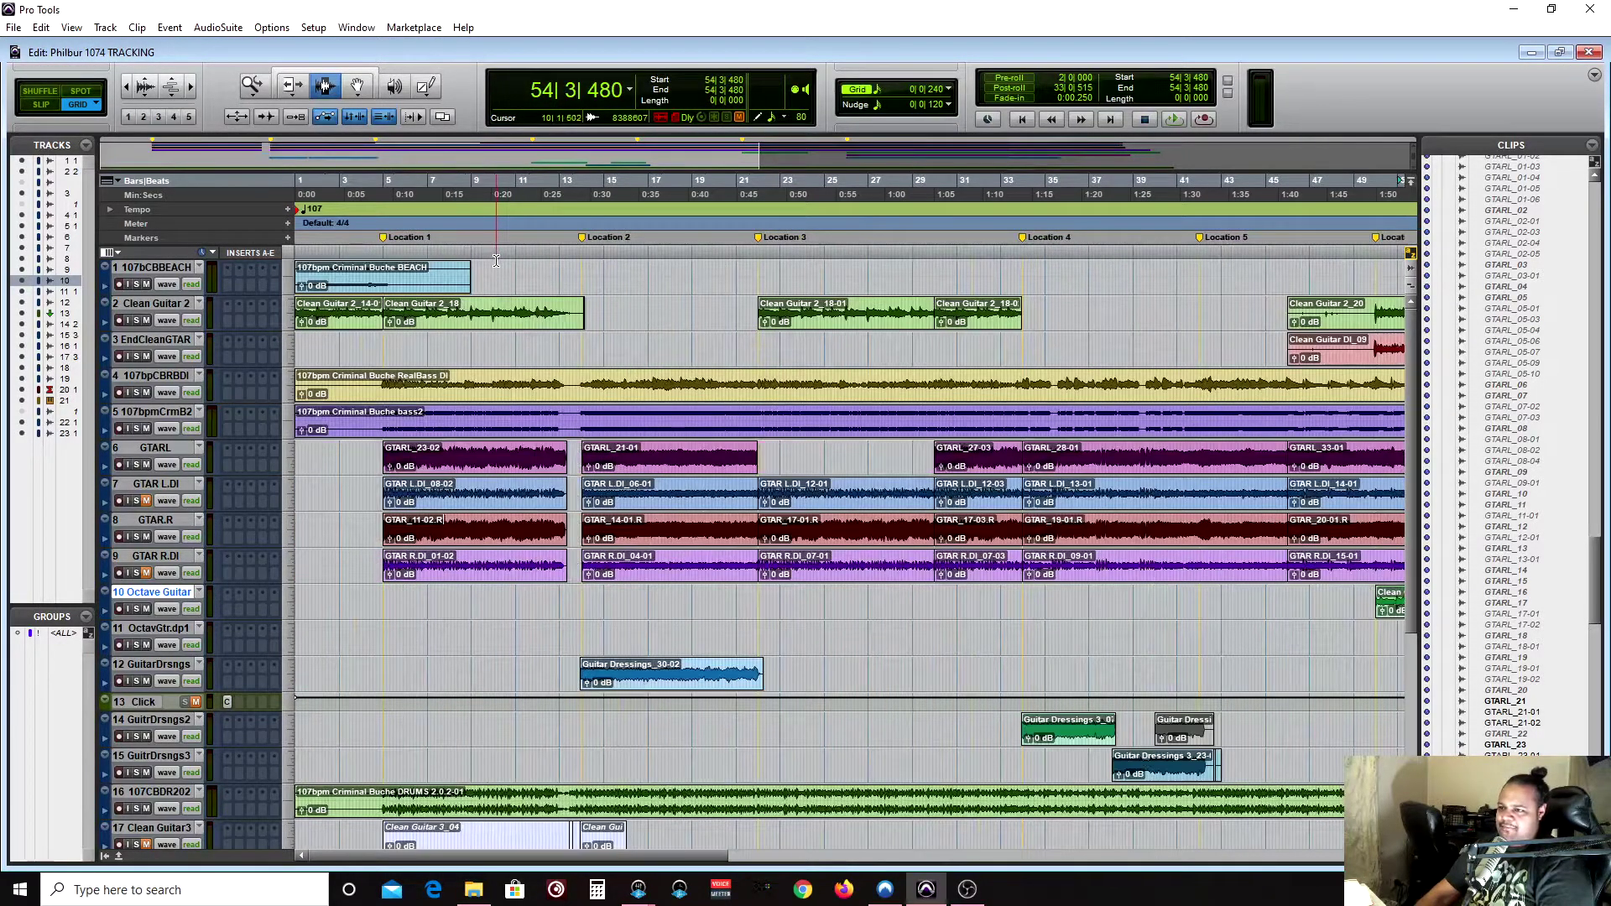
scroll(496, 260, right, 3)
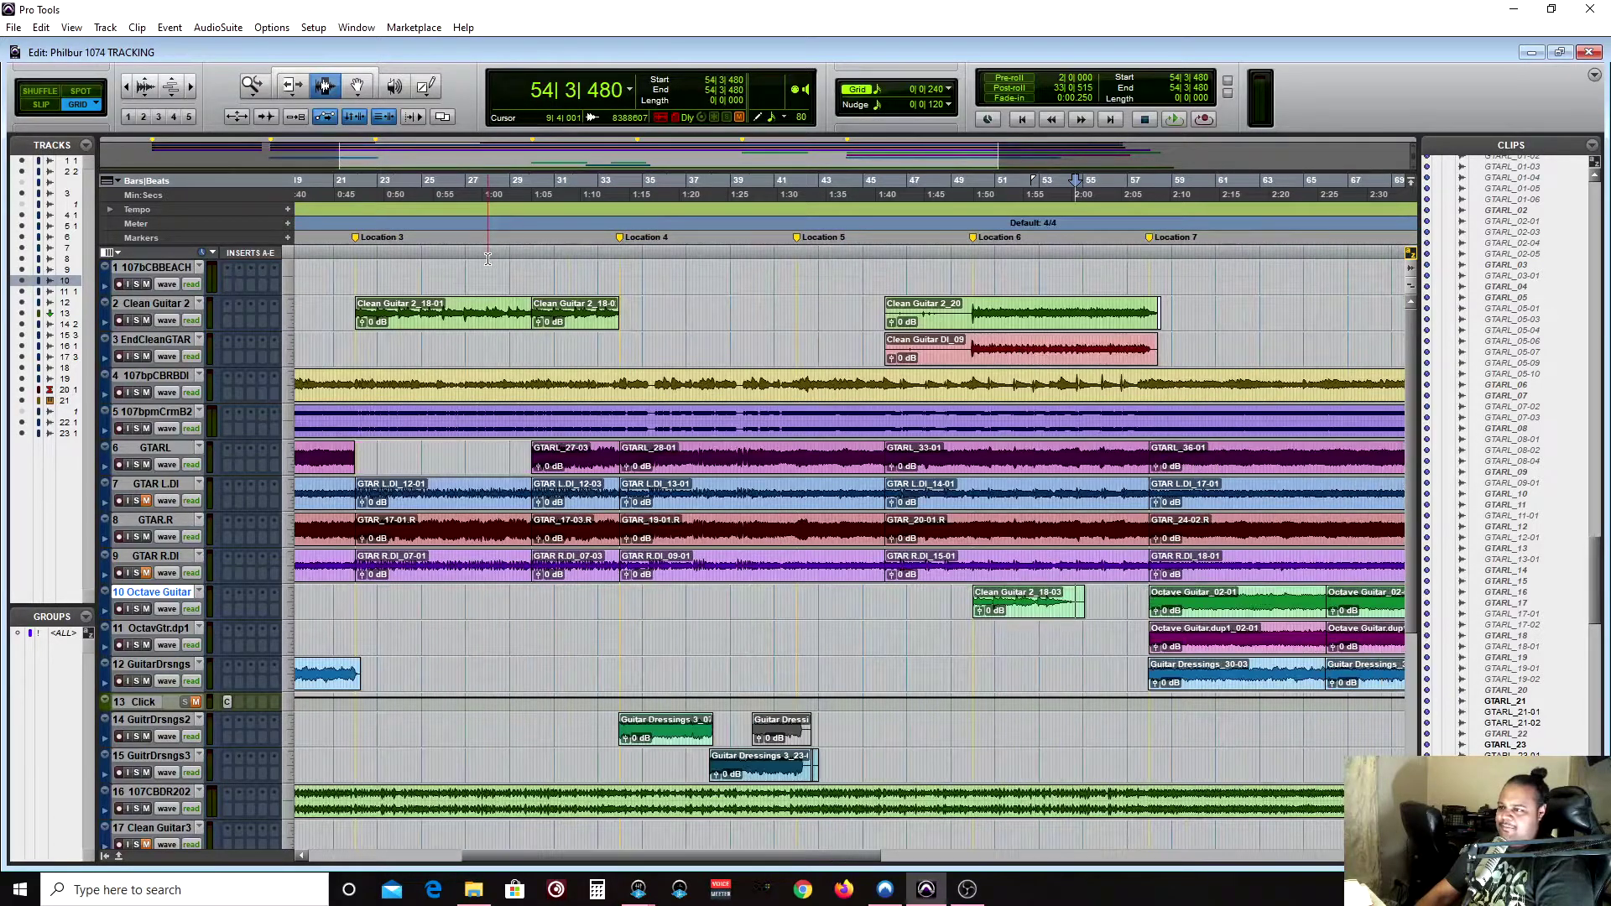
scroll(487, 260, left, 3)
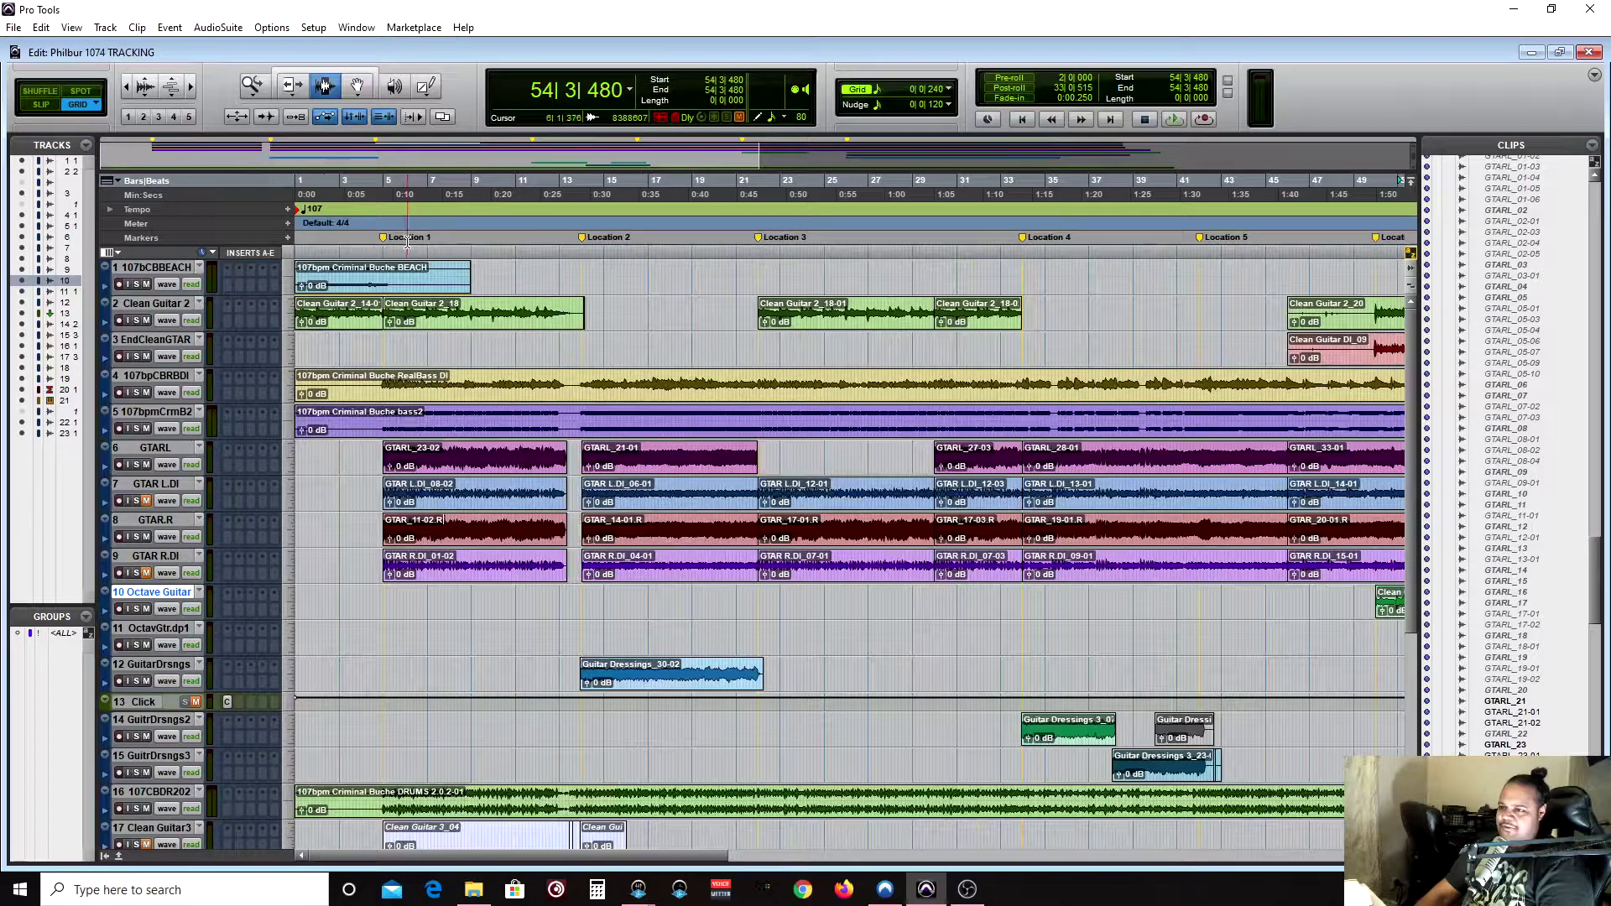
scroll(883, 278, right, 5)
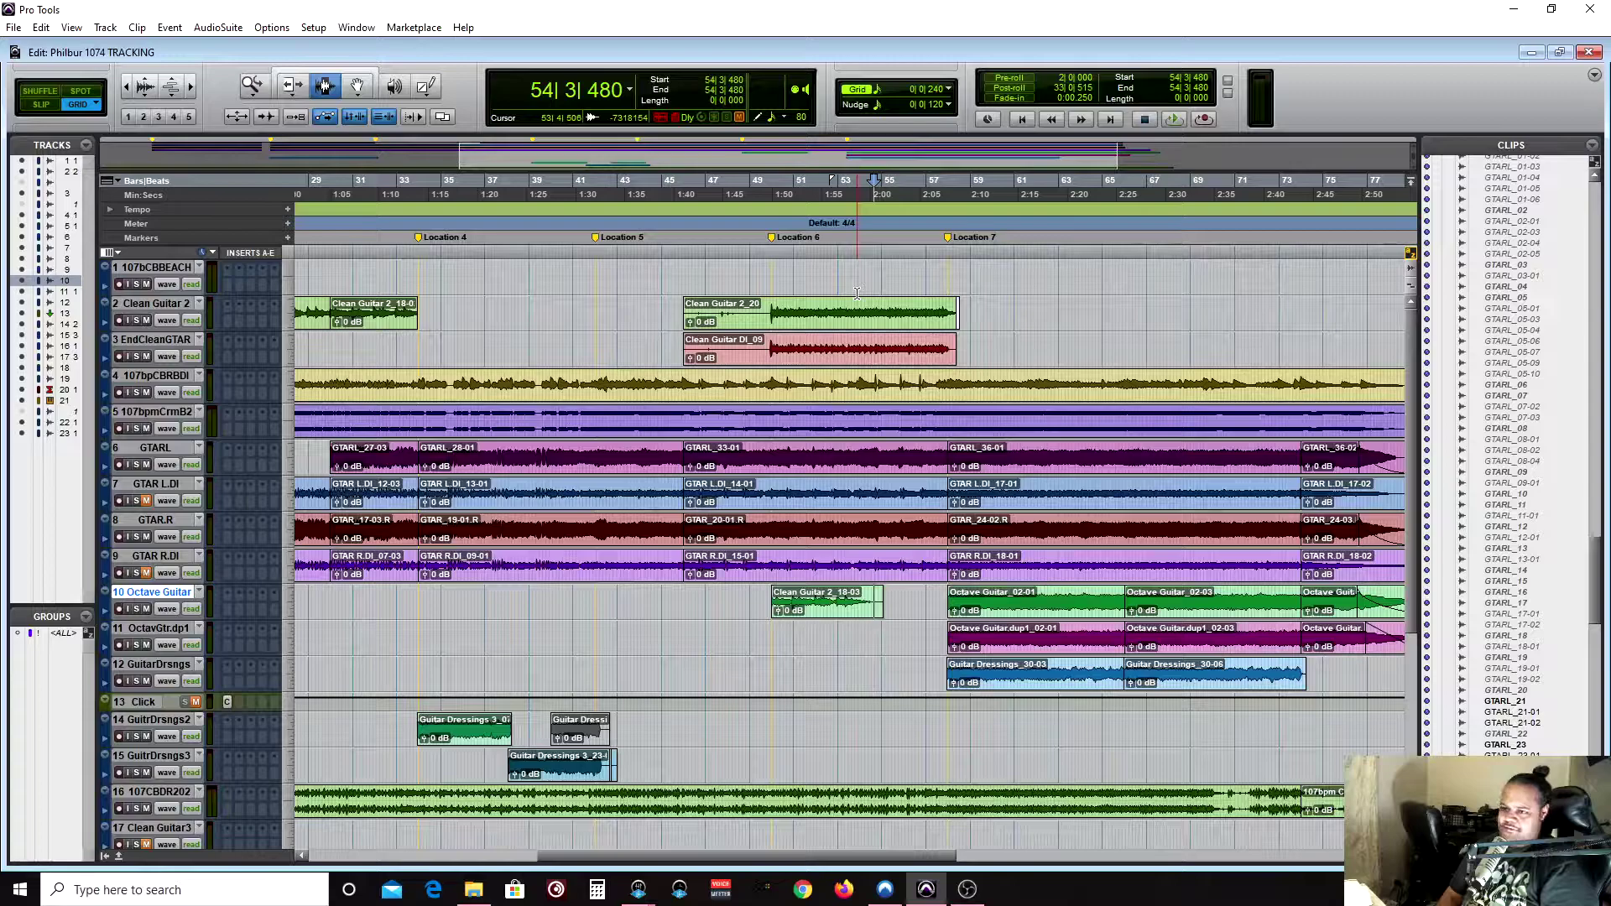
key(KP_Decimal)
key(KP_2)
key(KP_Decimal)
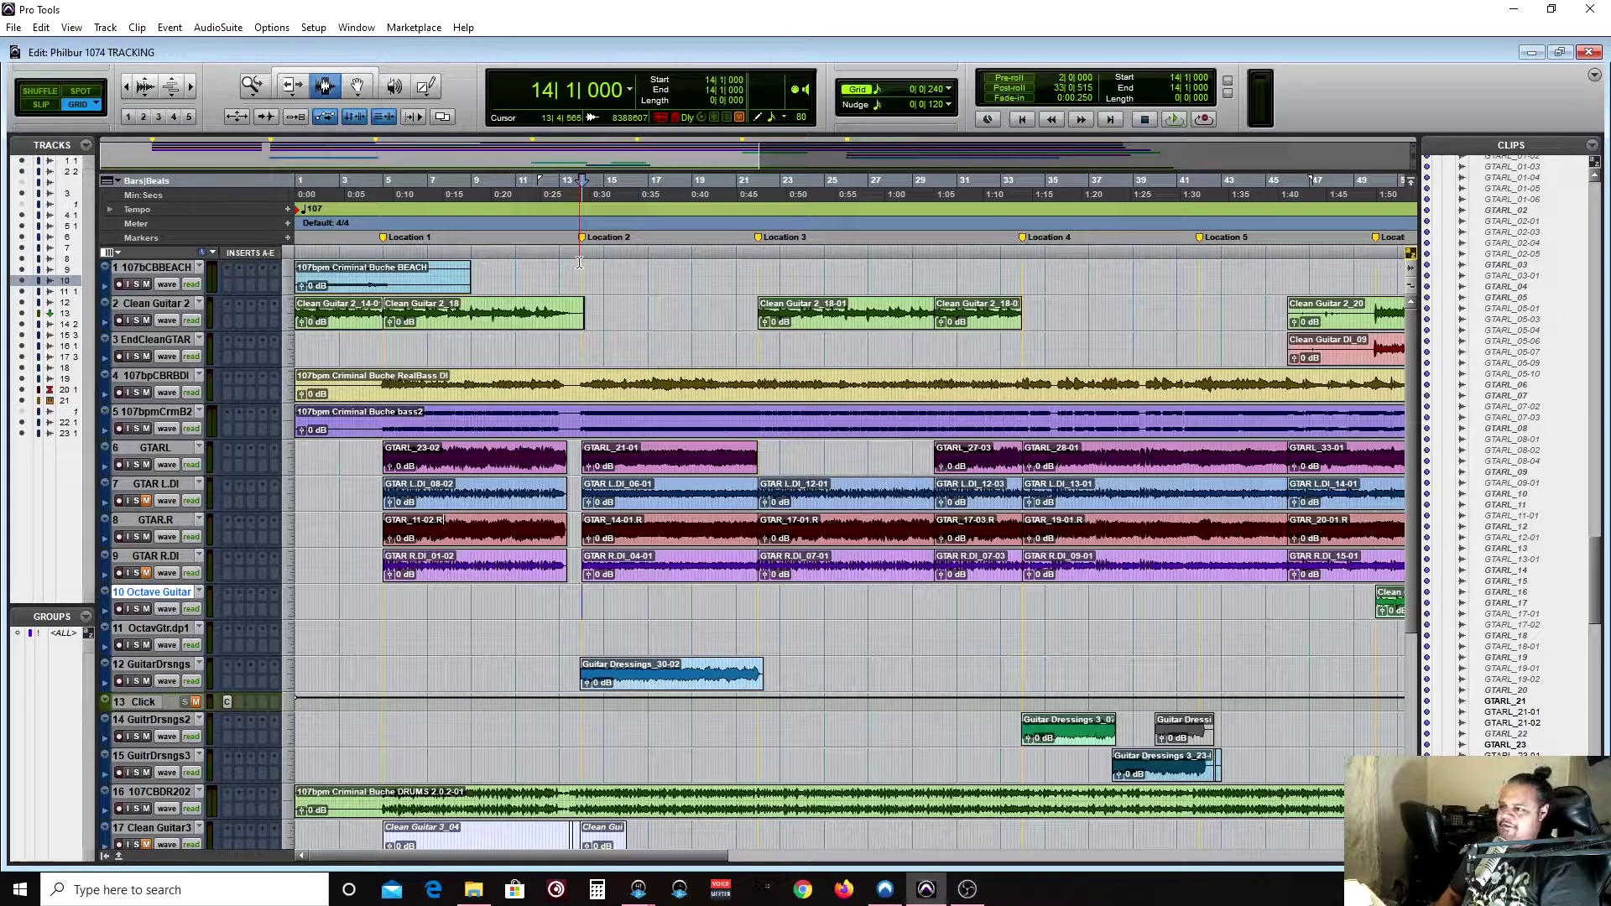
Step: Move the playback position to the Location 7 marker at bar 58 and audition the section from there
key(Tab)
key(Tab)
key(Tab)
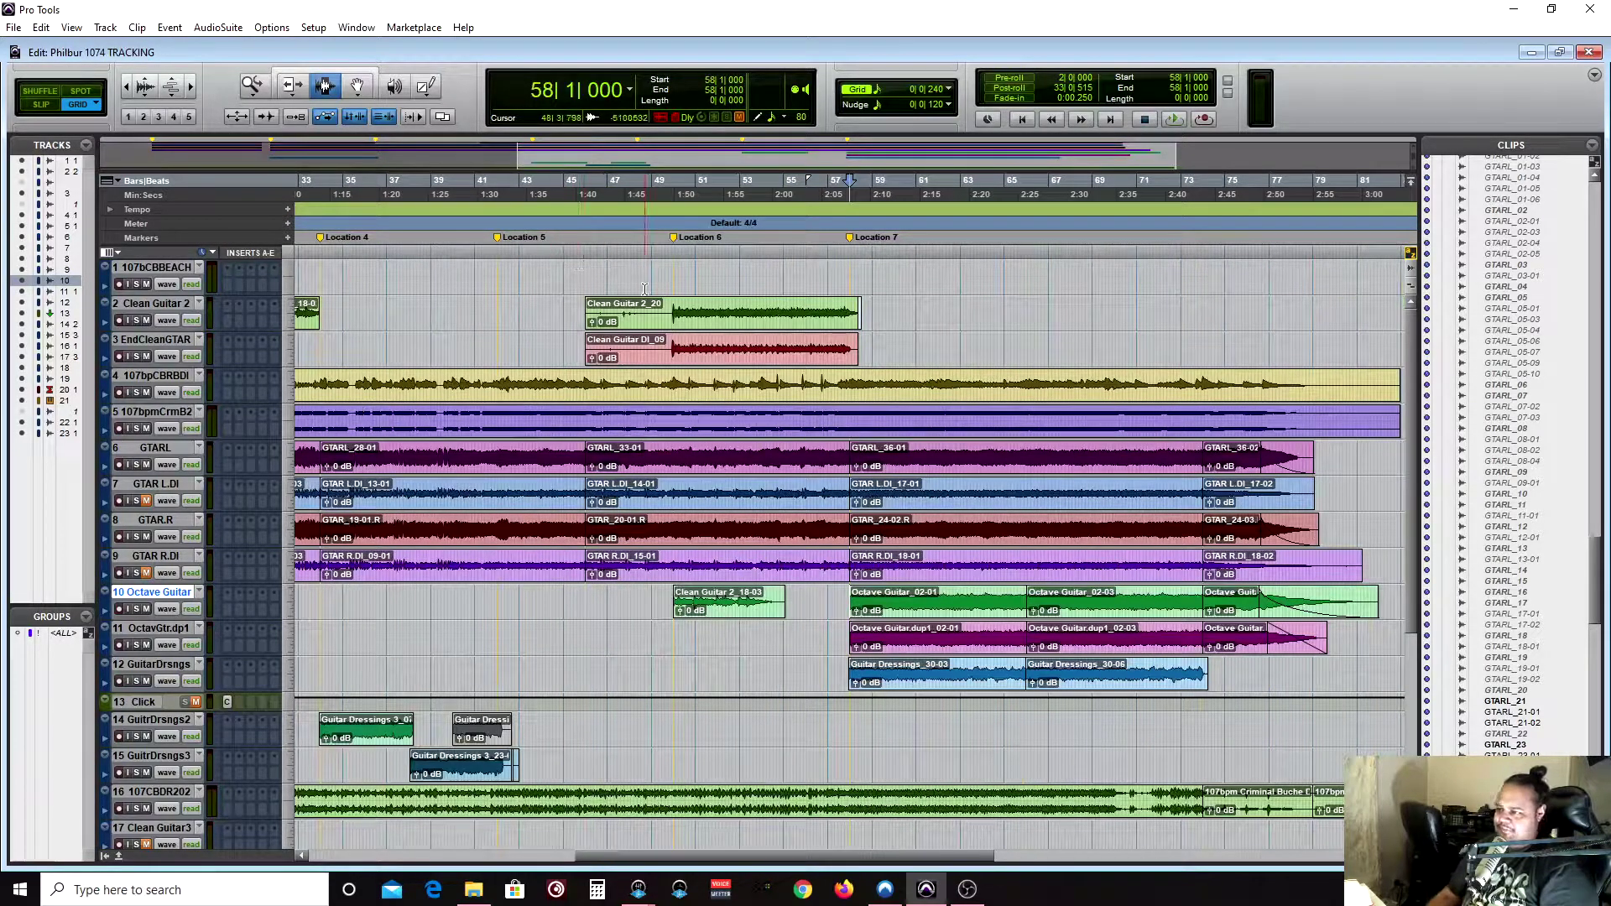
scroll(645, 305, right, 3)
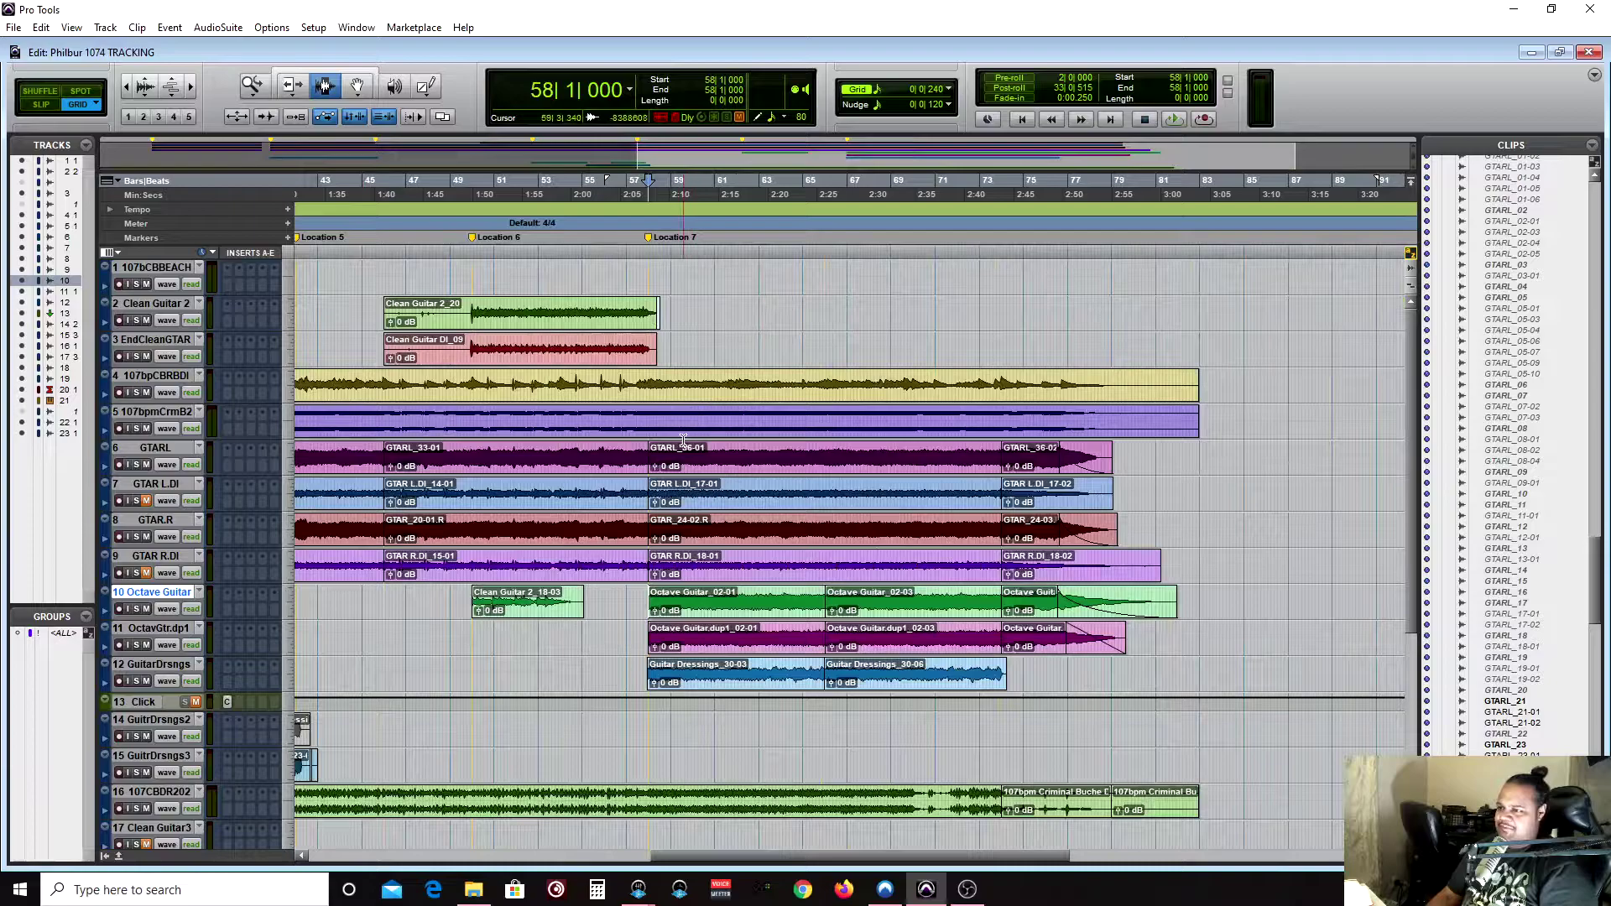
key(space)
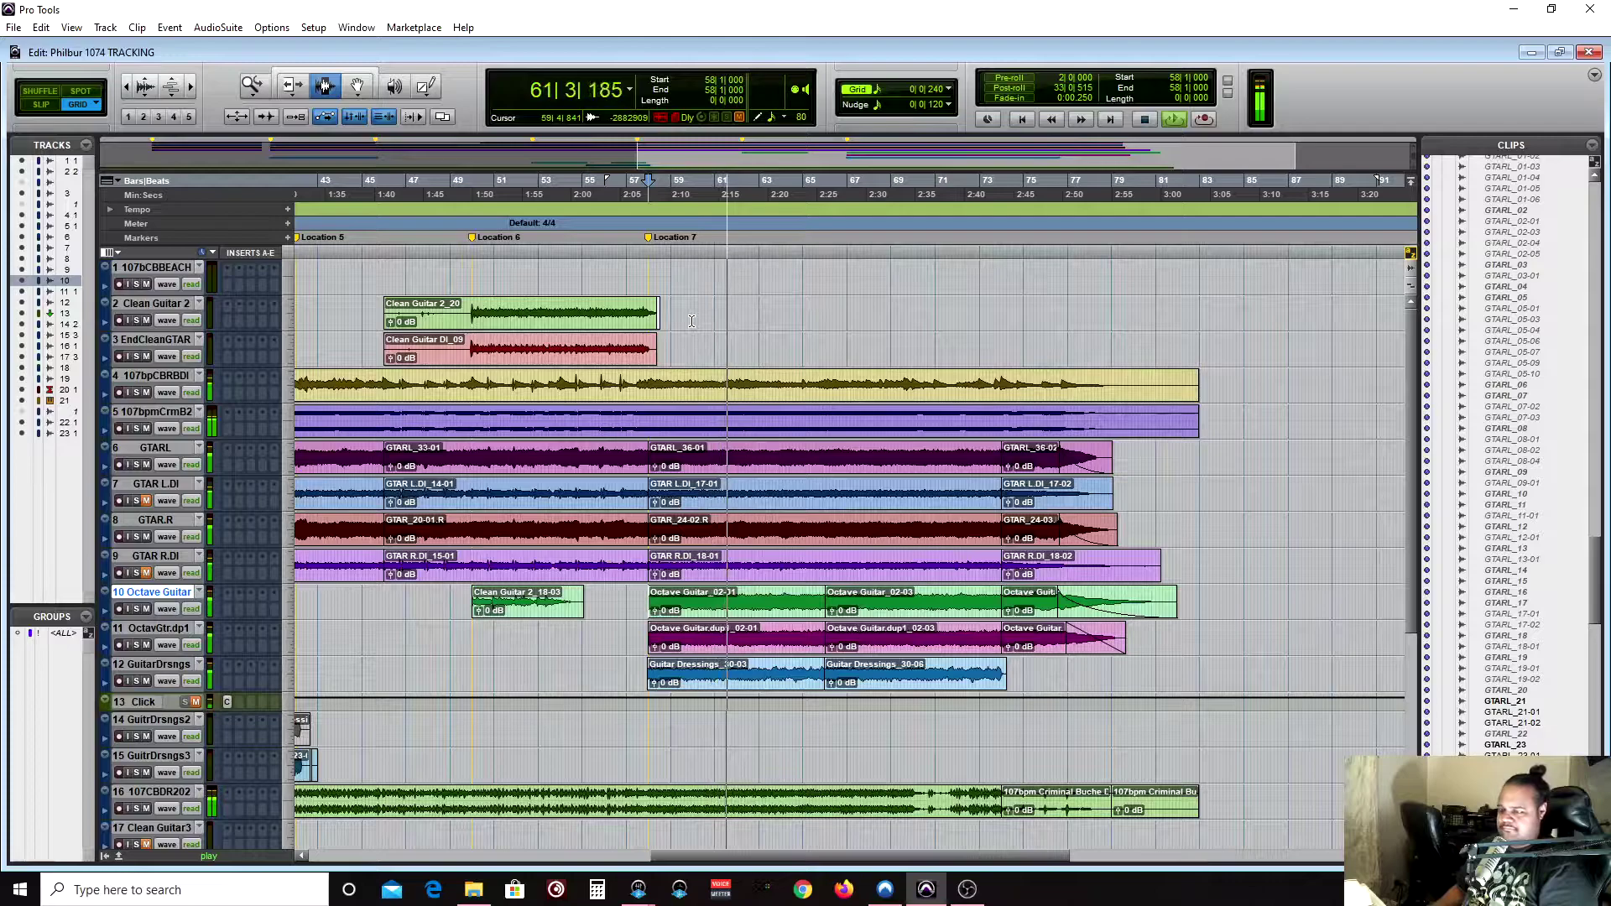
key(space)
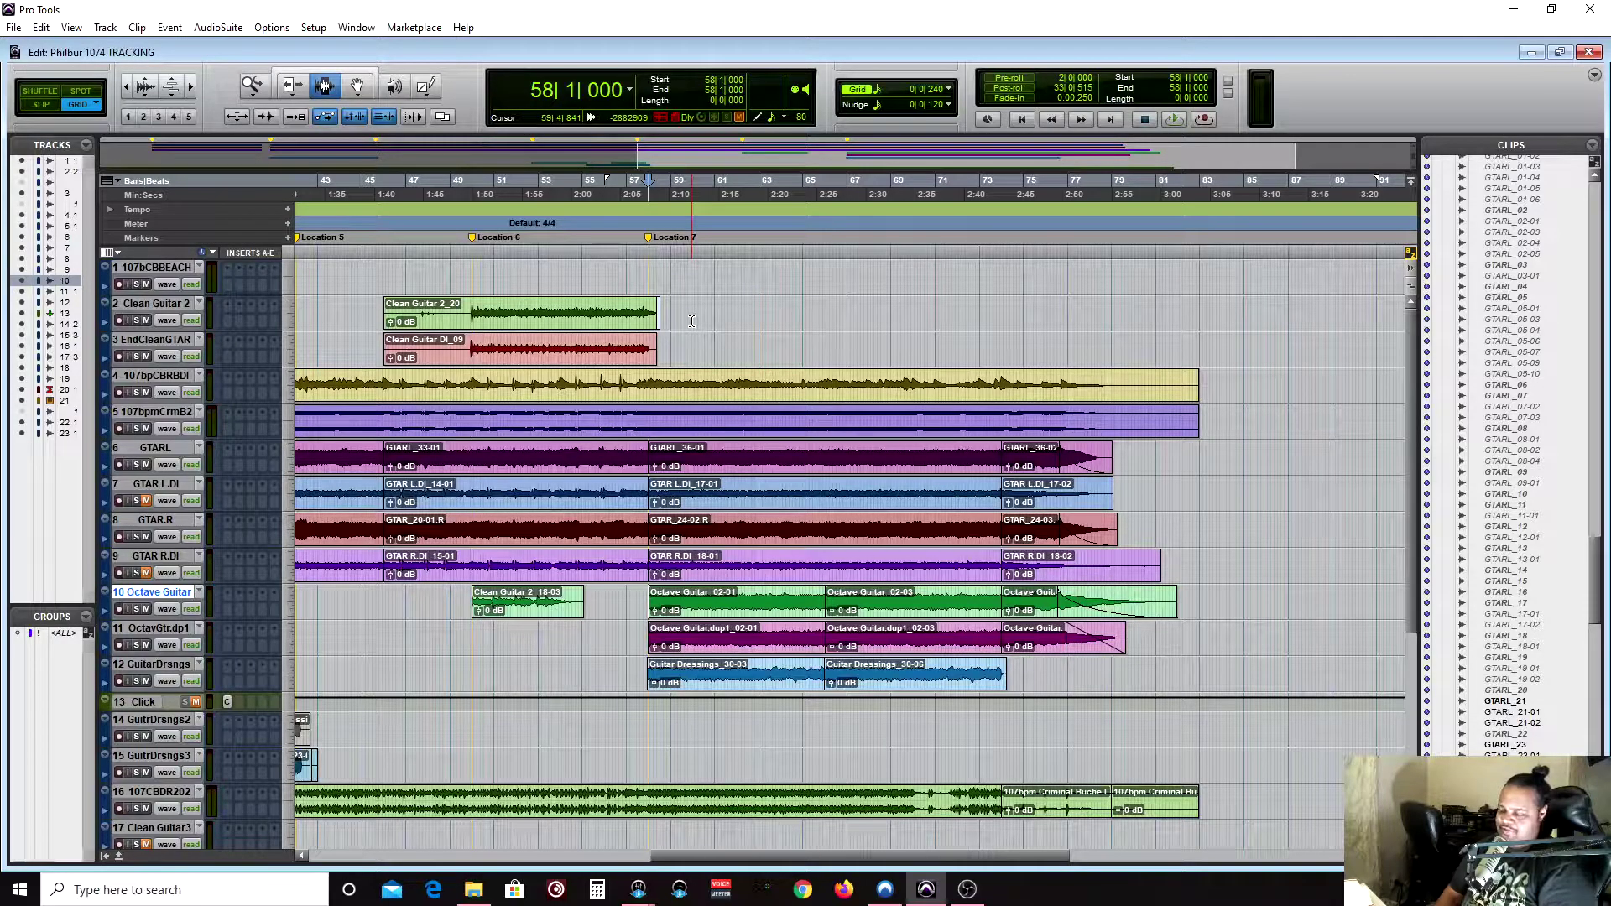
key(space)
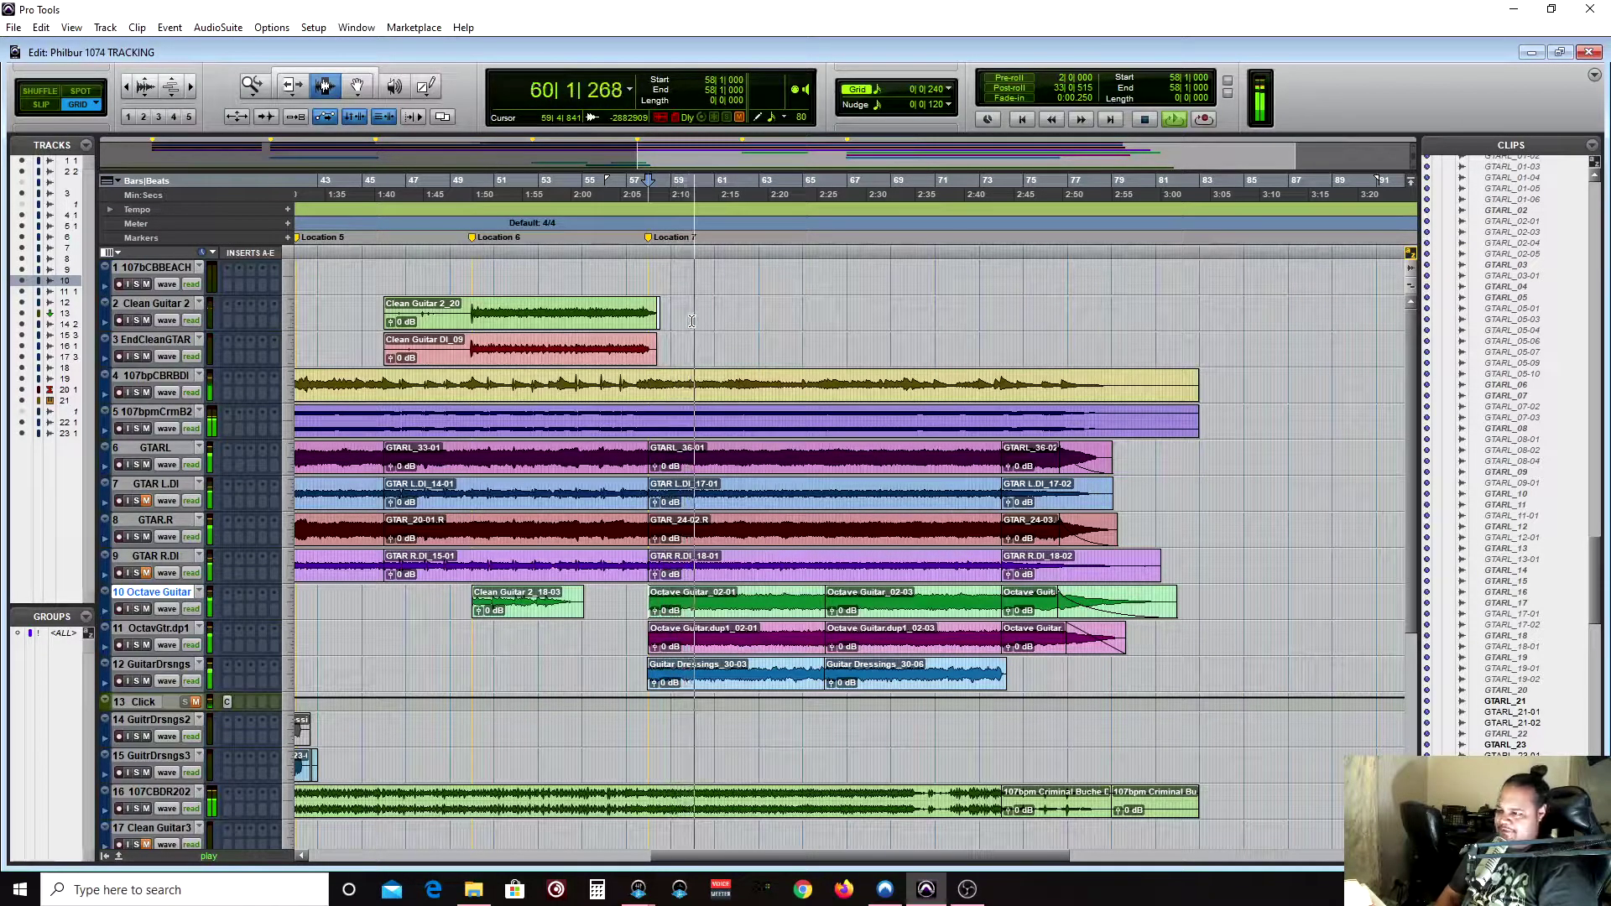
Step: Audition the song from Location 5 and from Location 1, then stop playback
key(Return)
key(space)
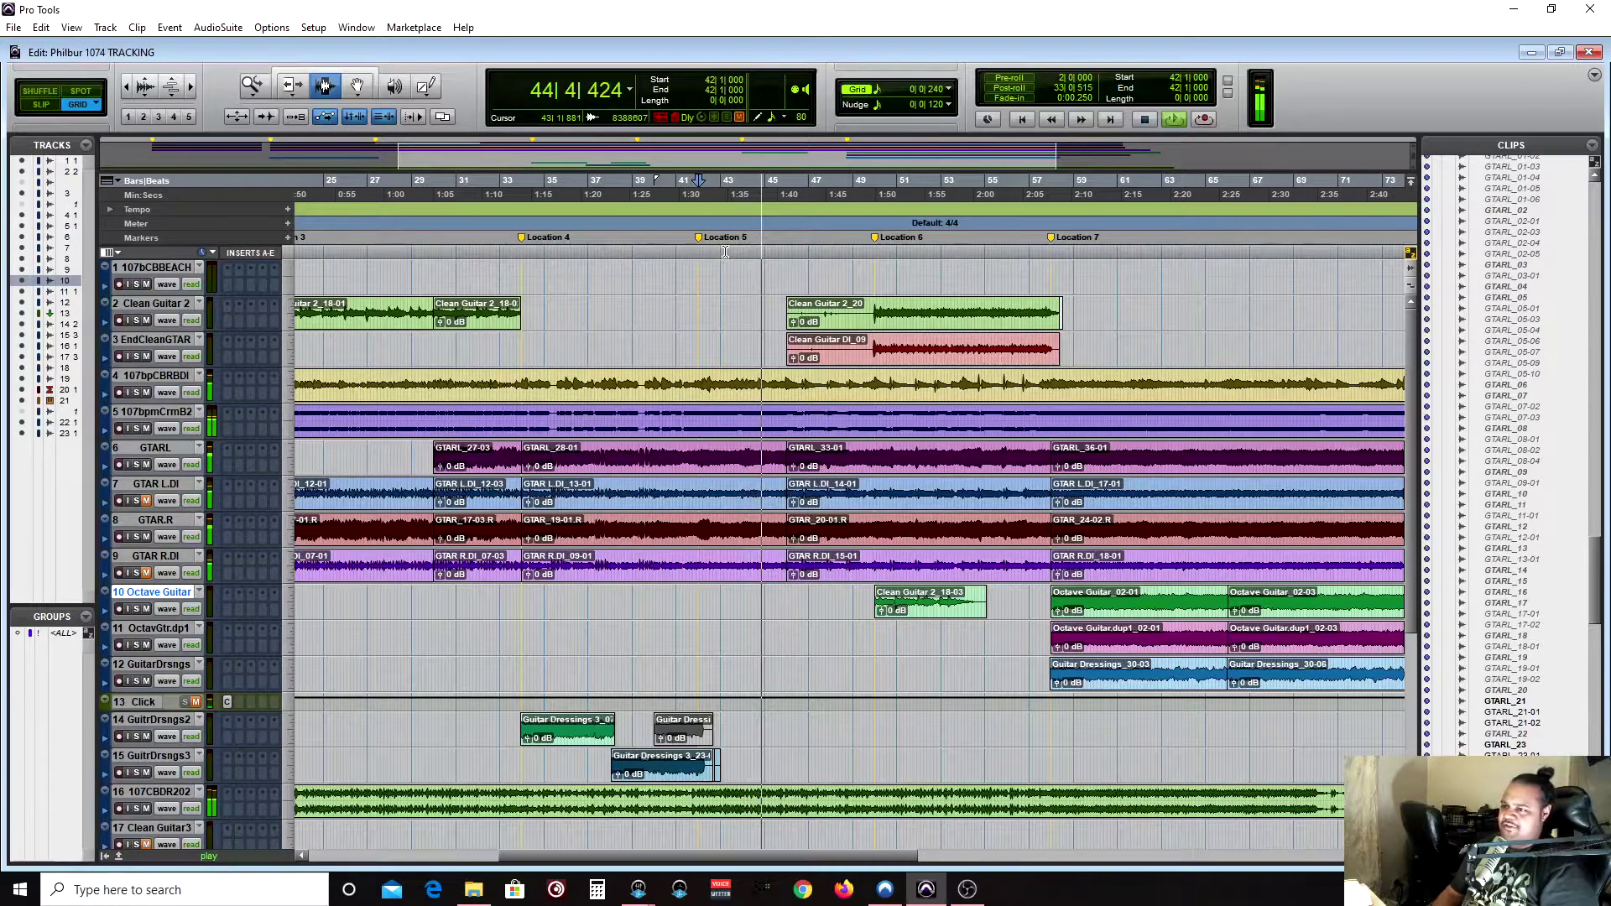
key(KP_Decimal)
key(KP_1)
key(KP_Decimal)
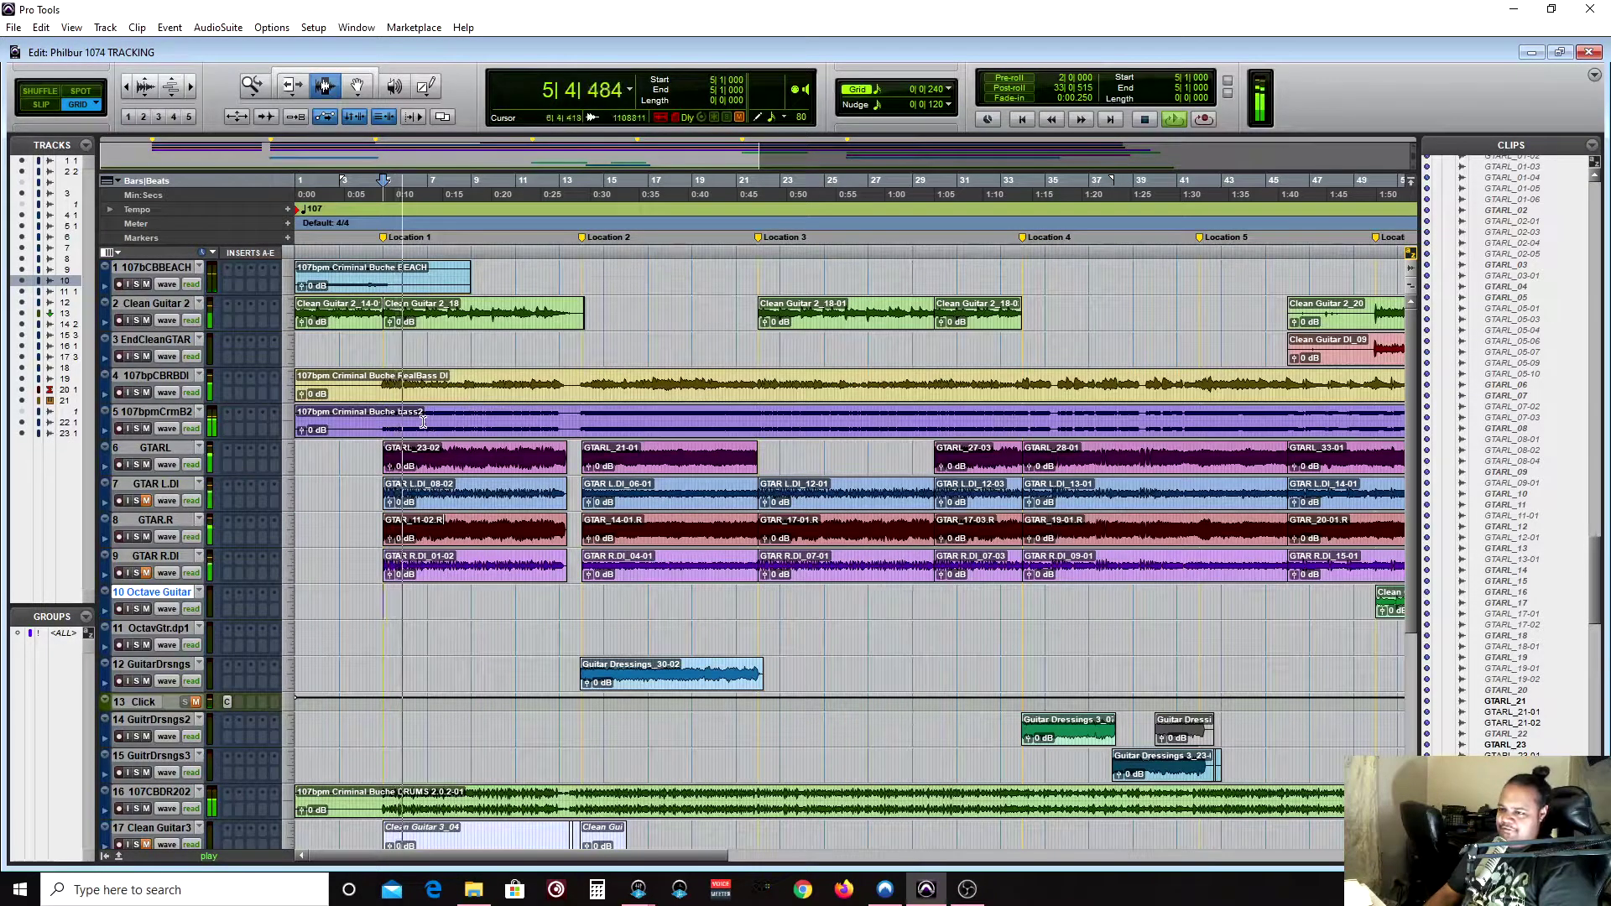
key(space)
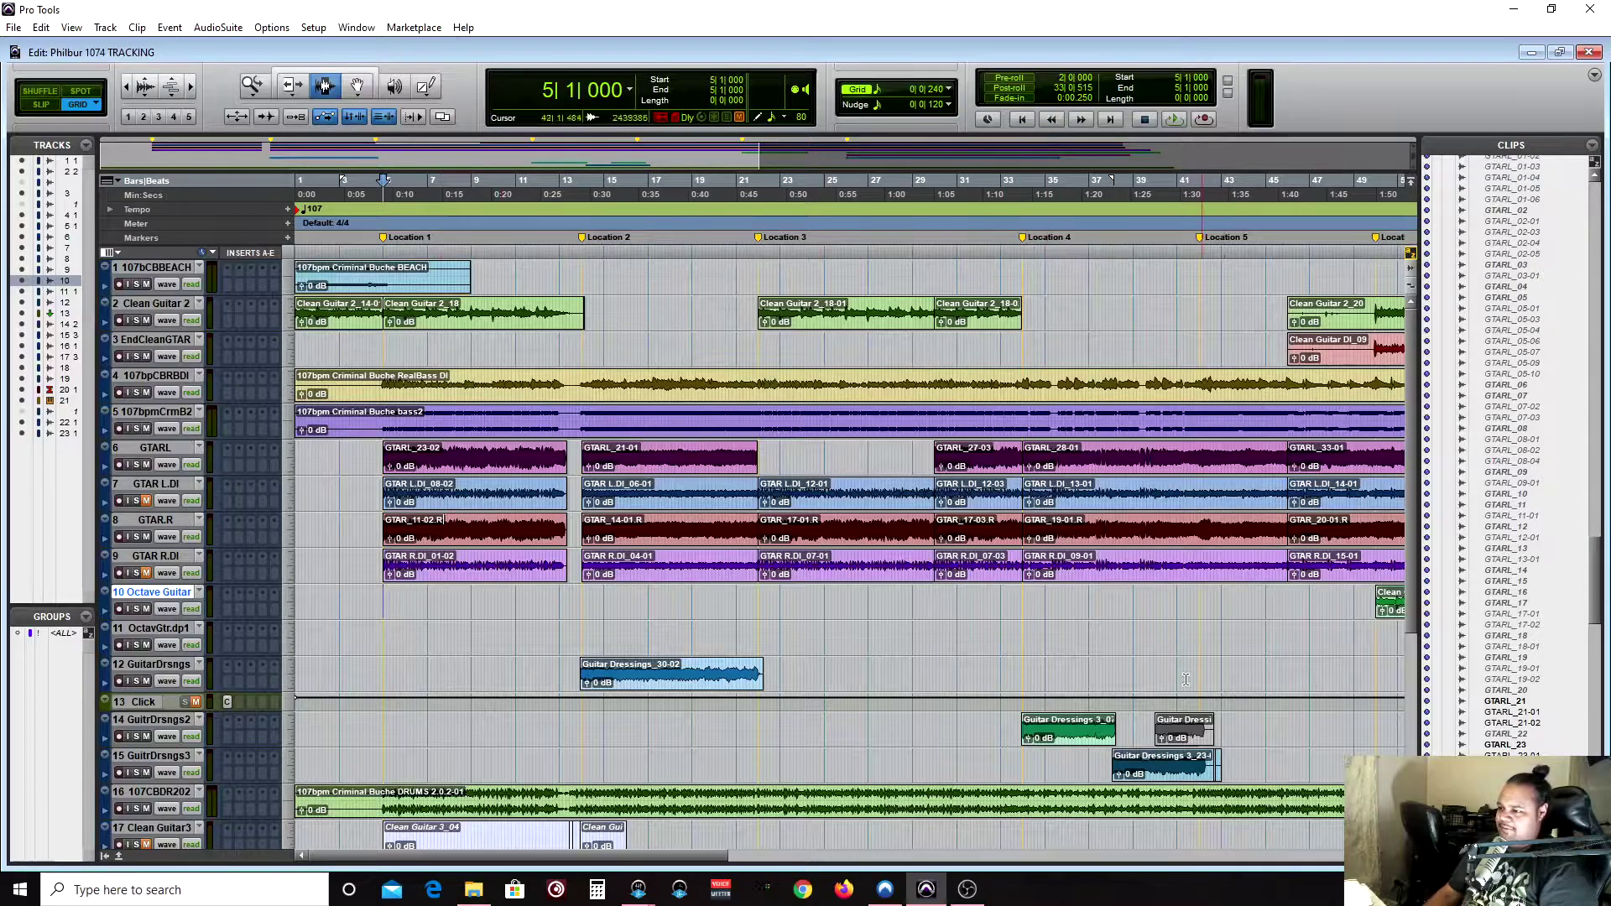
Step: Recall the Location 4 marker at bar 34 and audition the section with the Guitar Dressings clips
scroll(1136, 708, right, 3)
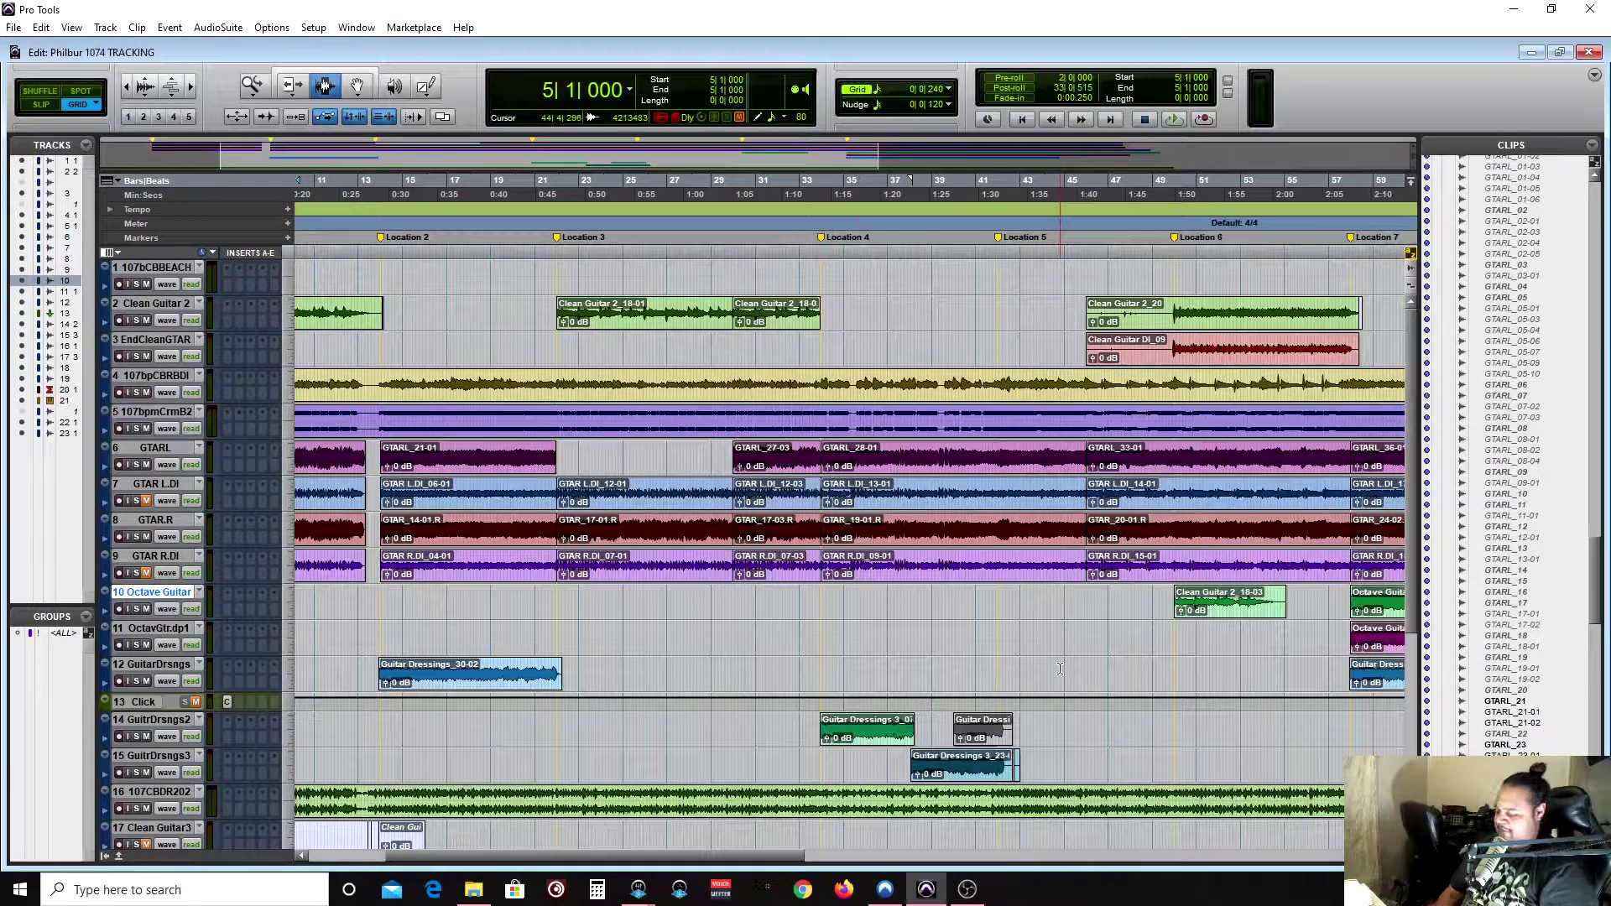
key(KP_Decimal)
key(KP_4)
key(KP_Decimal)
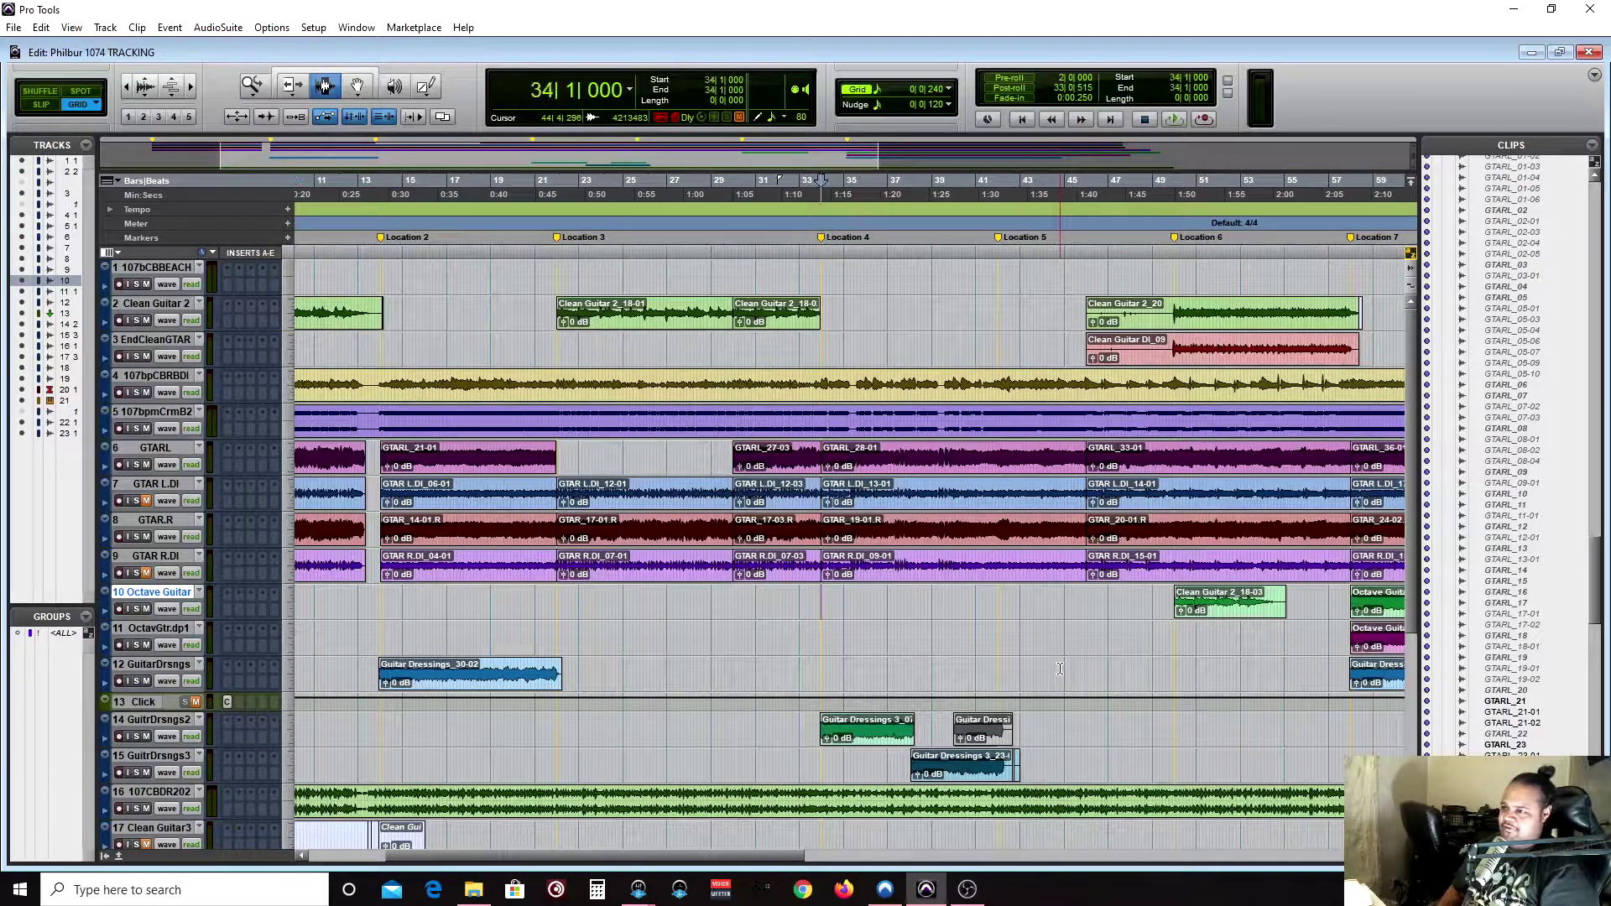
key(space)
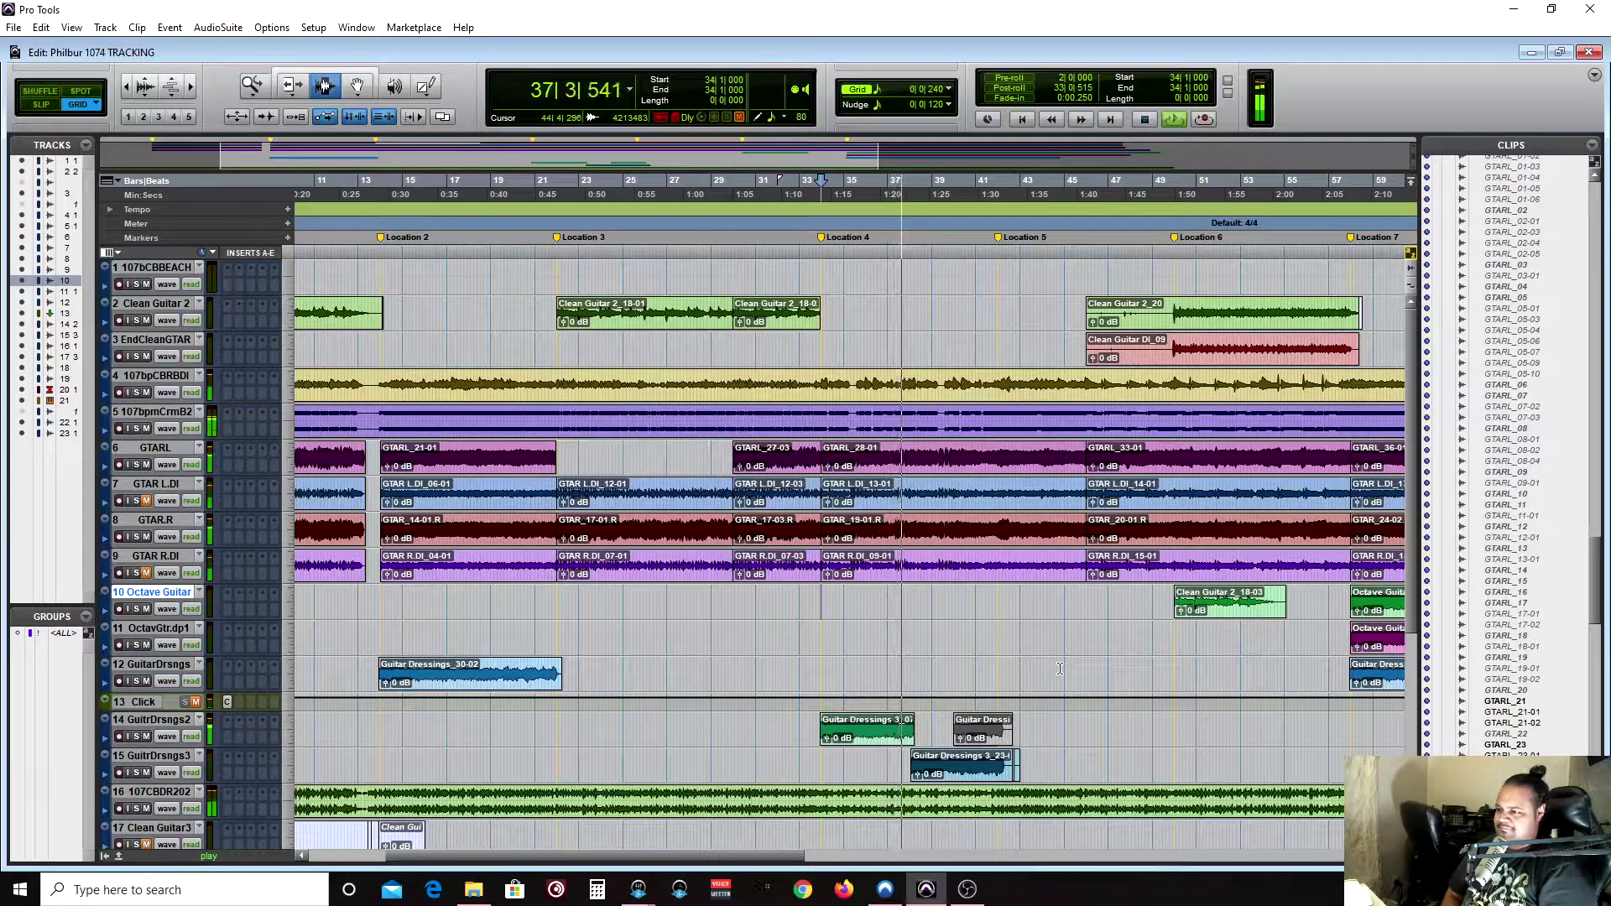
key(space)
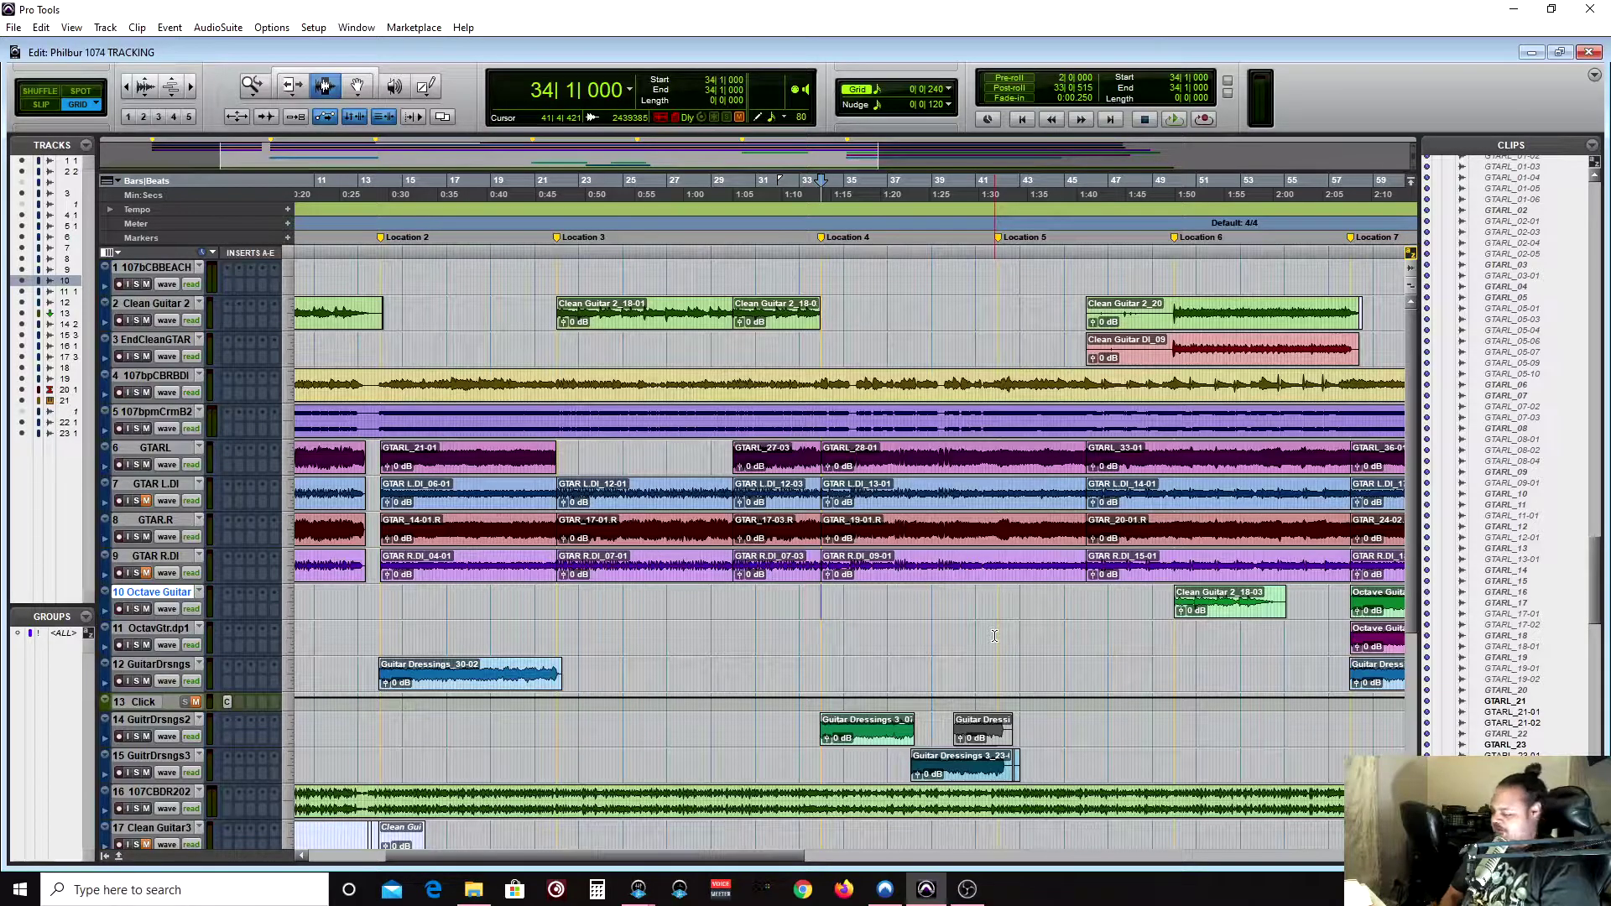
Step: Recall the Location 2, 3, 4 and 5 markers one after another, ending at bar 42
key(KP_Decimal)
key(KP_2)
key(KP_Decimal)
key(KP_Decimal)
key(KP_3)
key(KP_Decimal)
key(KP_Decimal)
key(KP_4)
key(KP_Decimal)
key(KP_Decimal)
key(KP_5)
key(KP_Decimal)
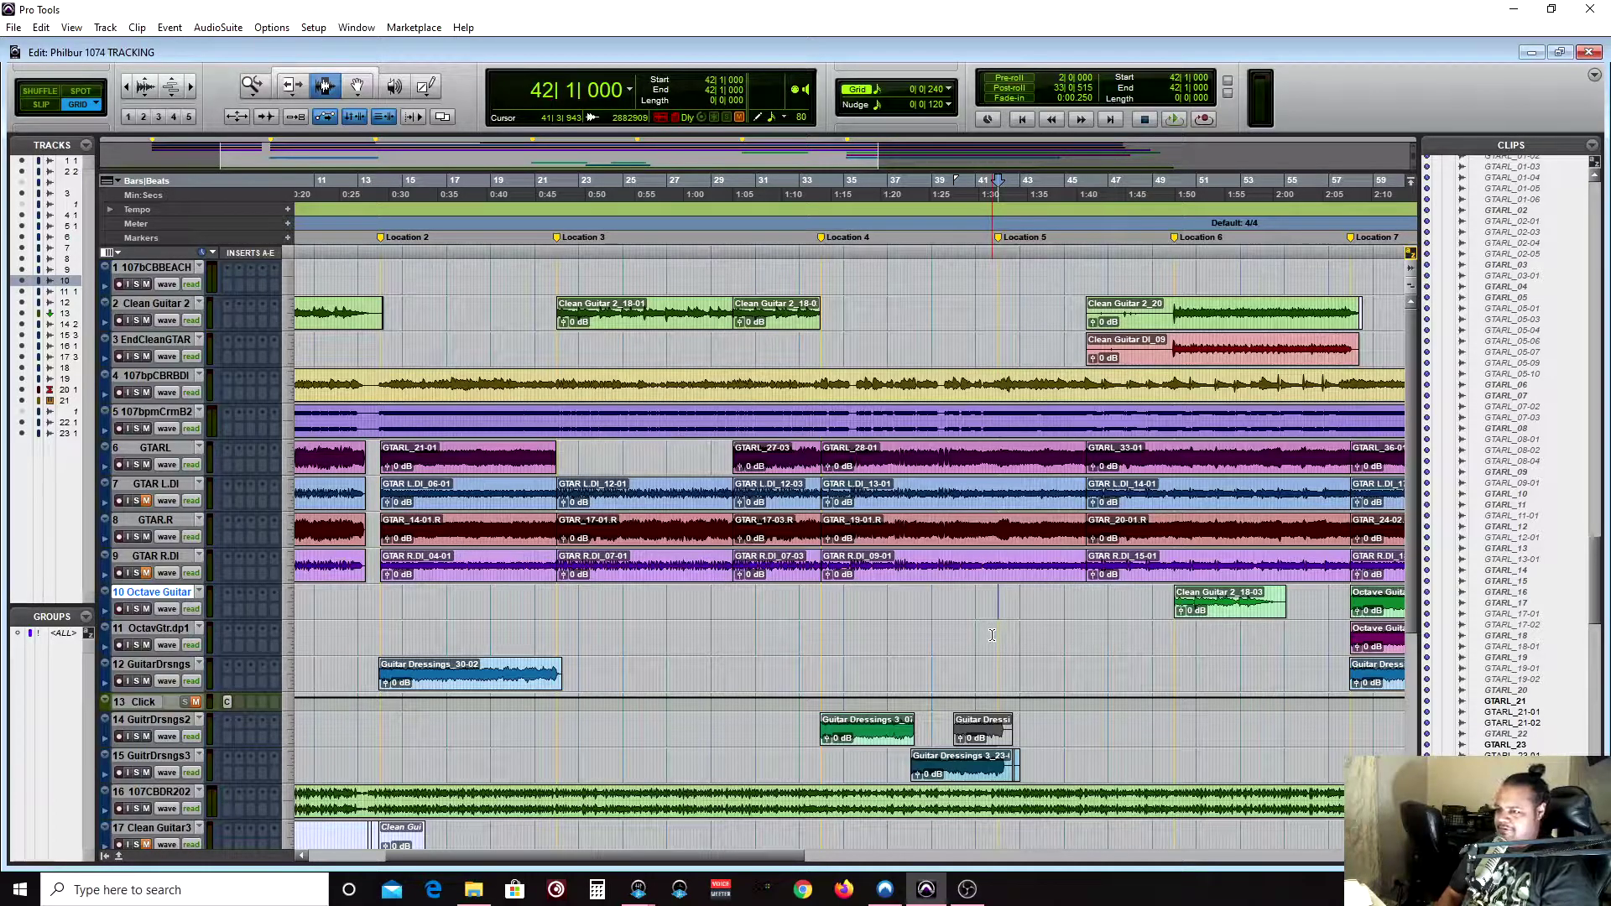
Step: Place the edit cursor in the GTARL gap after Location 3 at bar 25 and increase the height of all tracks
scroll(992, 635, left, 5)
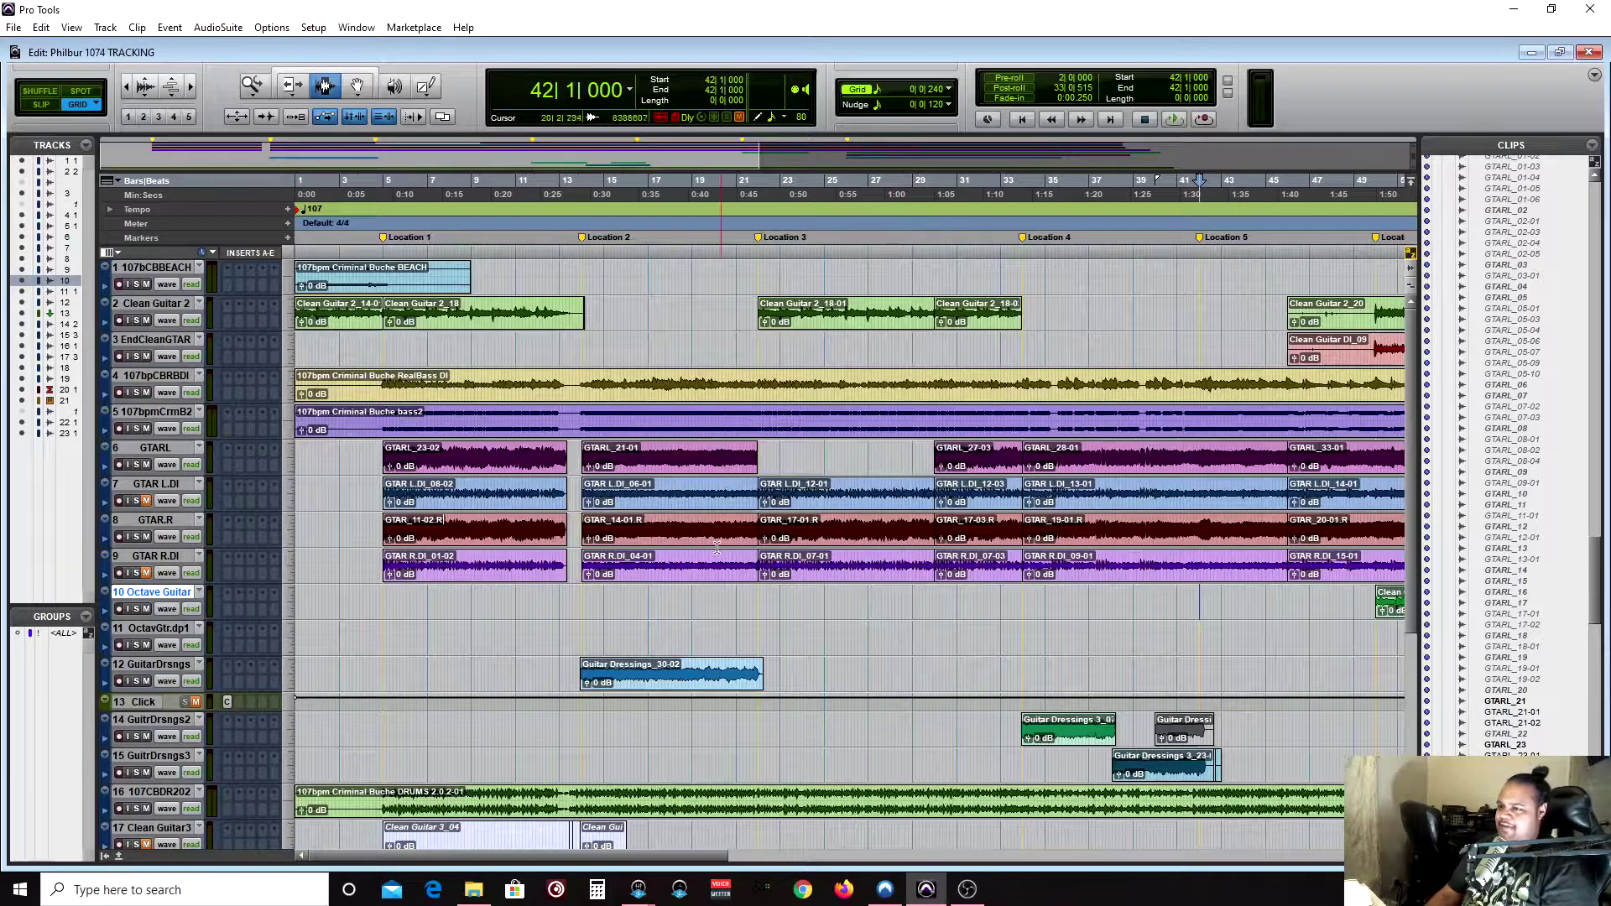
click(834, 463)
key(ctrl+])
key(ctrl+])
key(ctrl+])
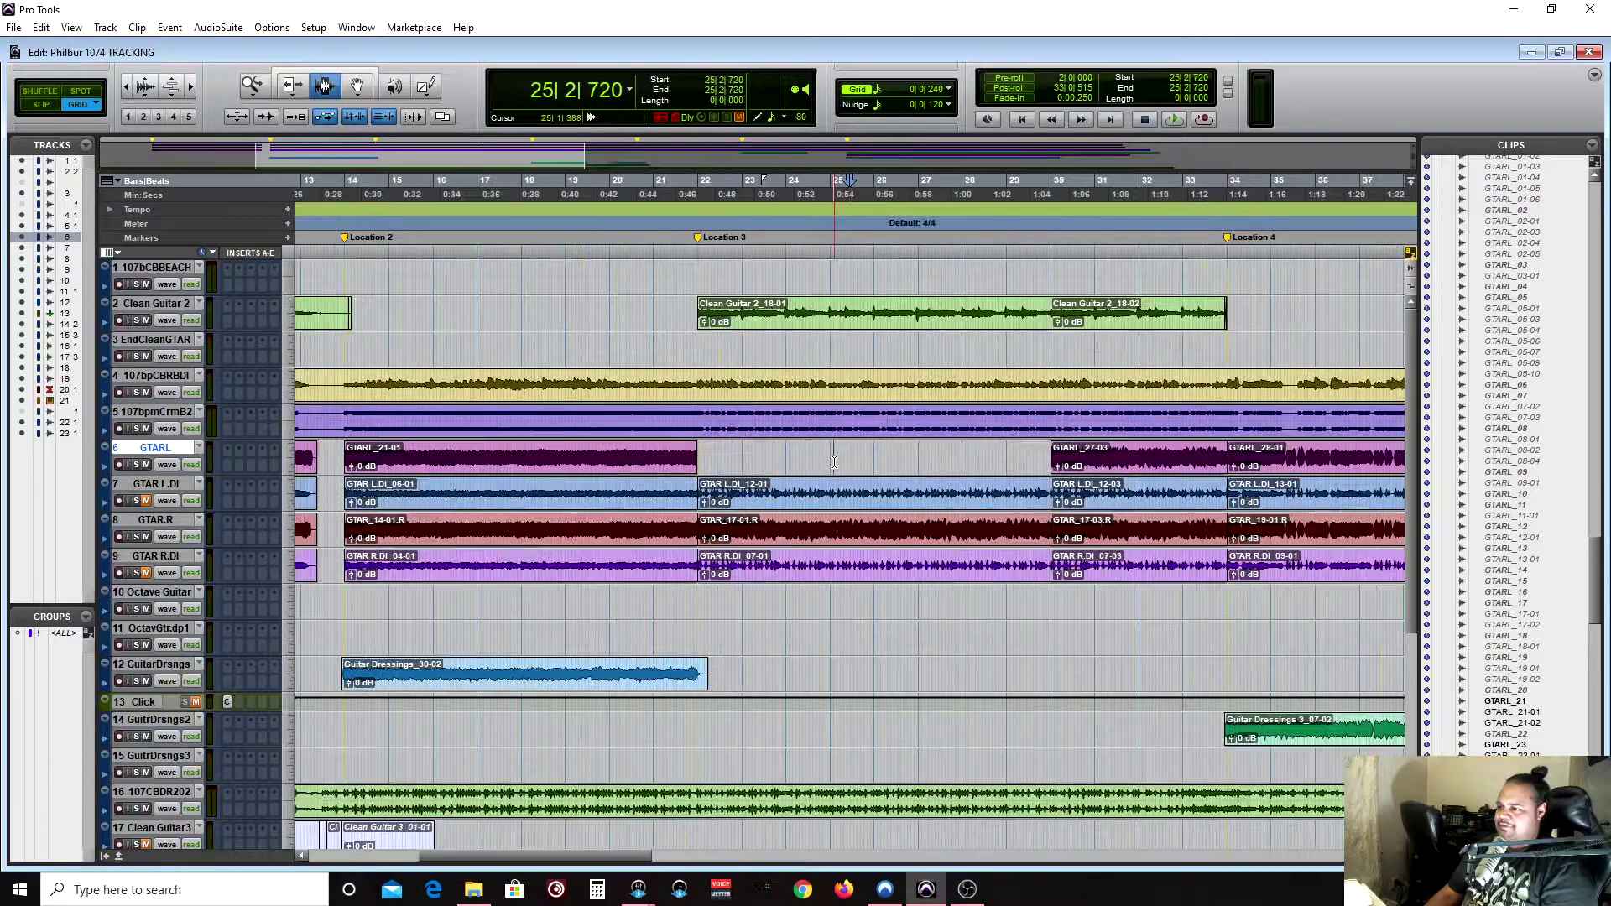
key(ctrl+[)
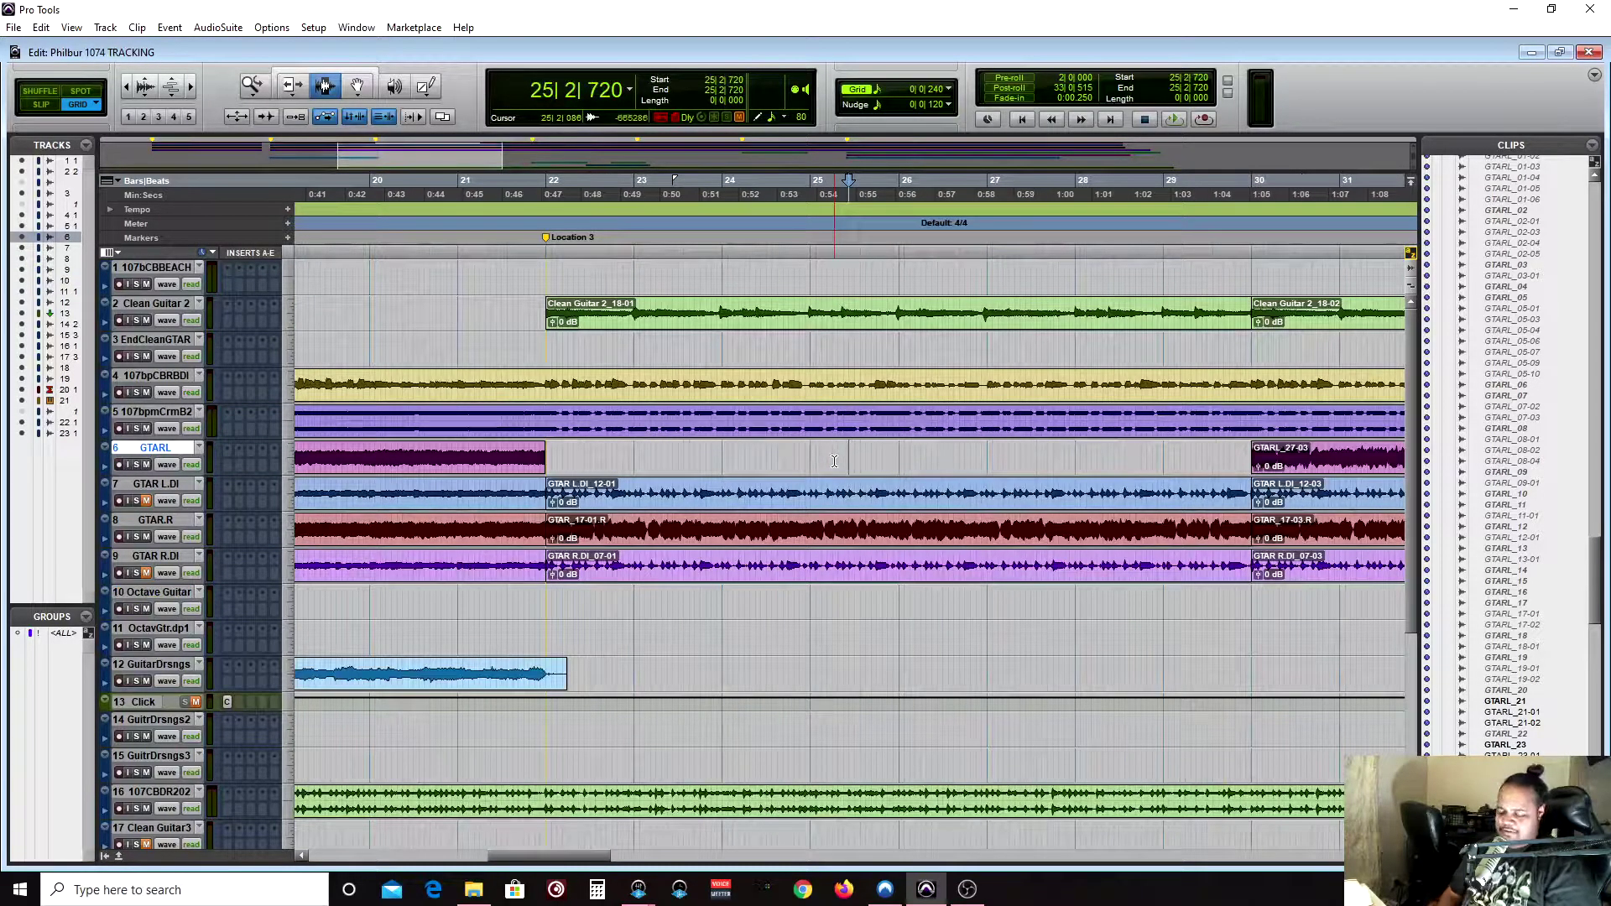
key(alt+super+Down)
scroll(832, 504, down, 3)
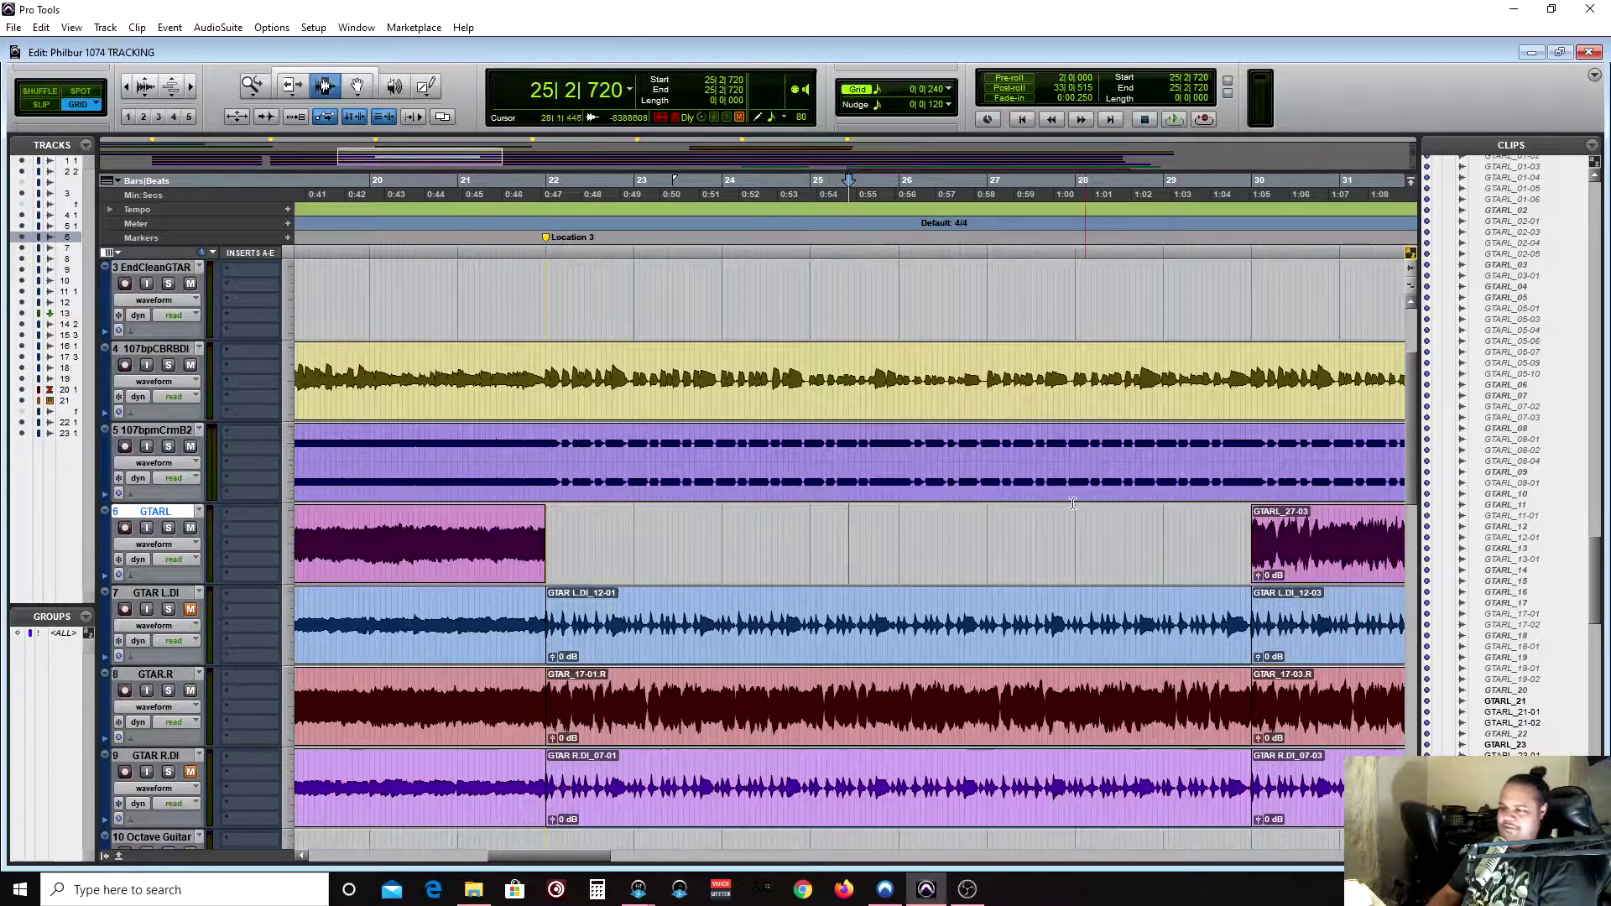
Step: Audition the transition into Location 3, playing from bar 20 across the end of the GTARL clip
scroll(597, 534, right, 5)
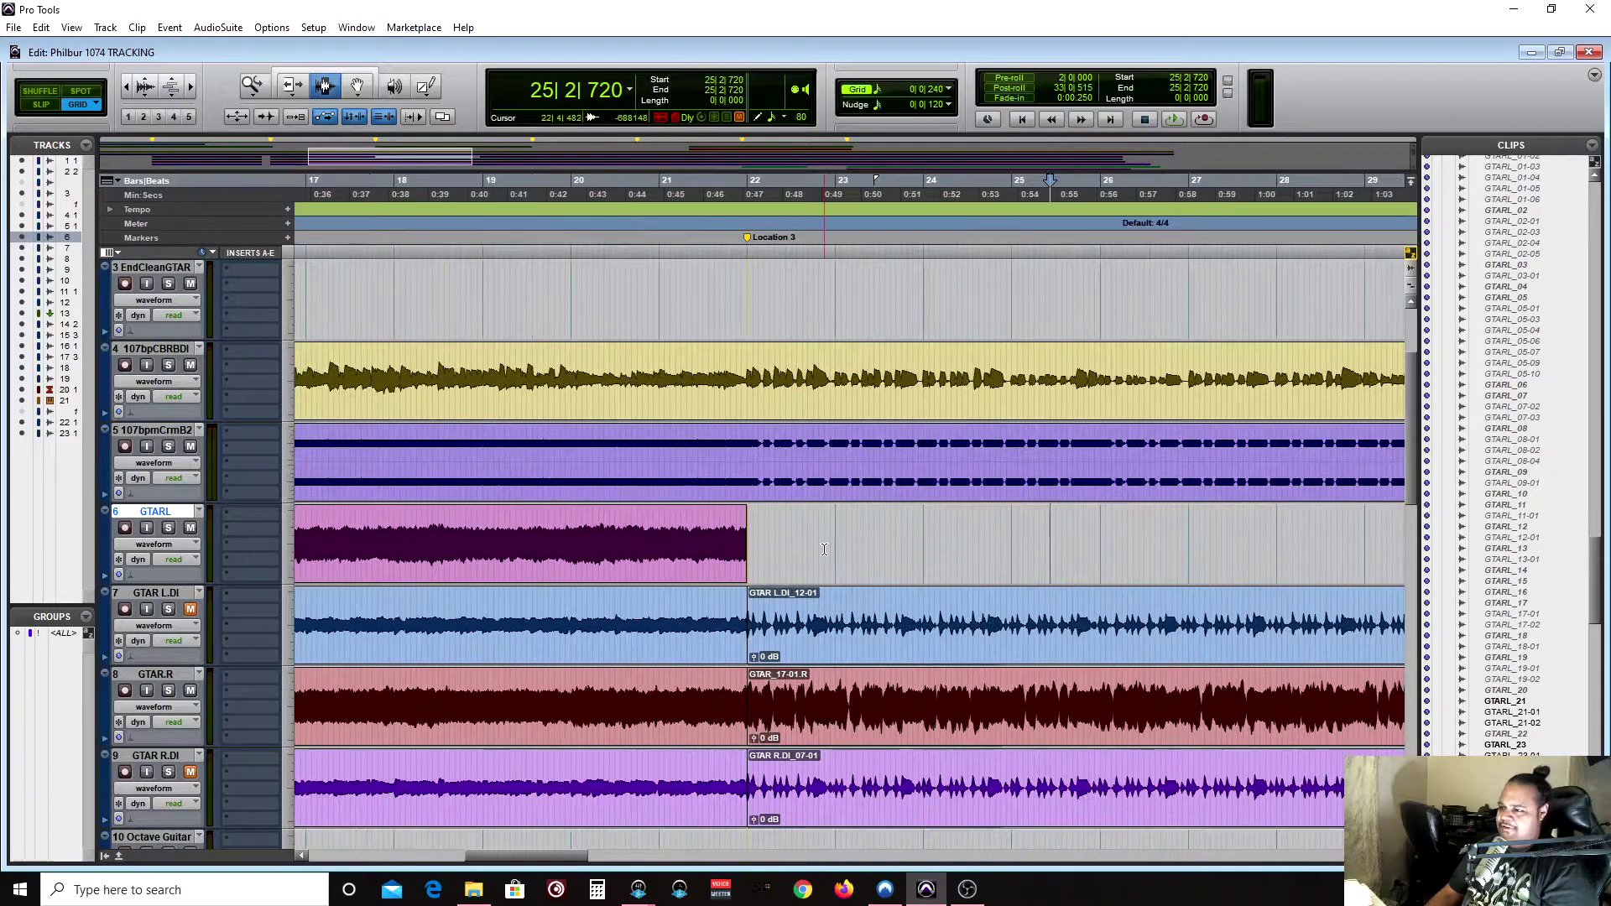
scroll(809, 548, left, 10)
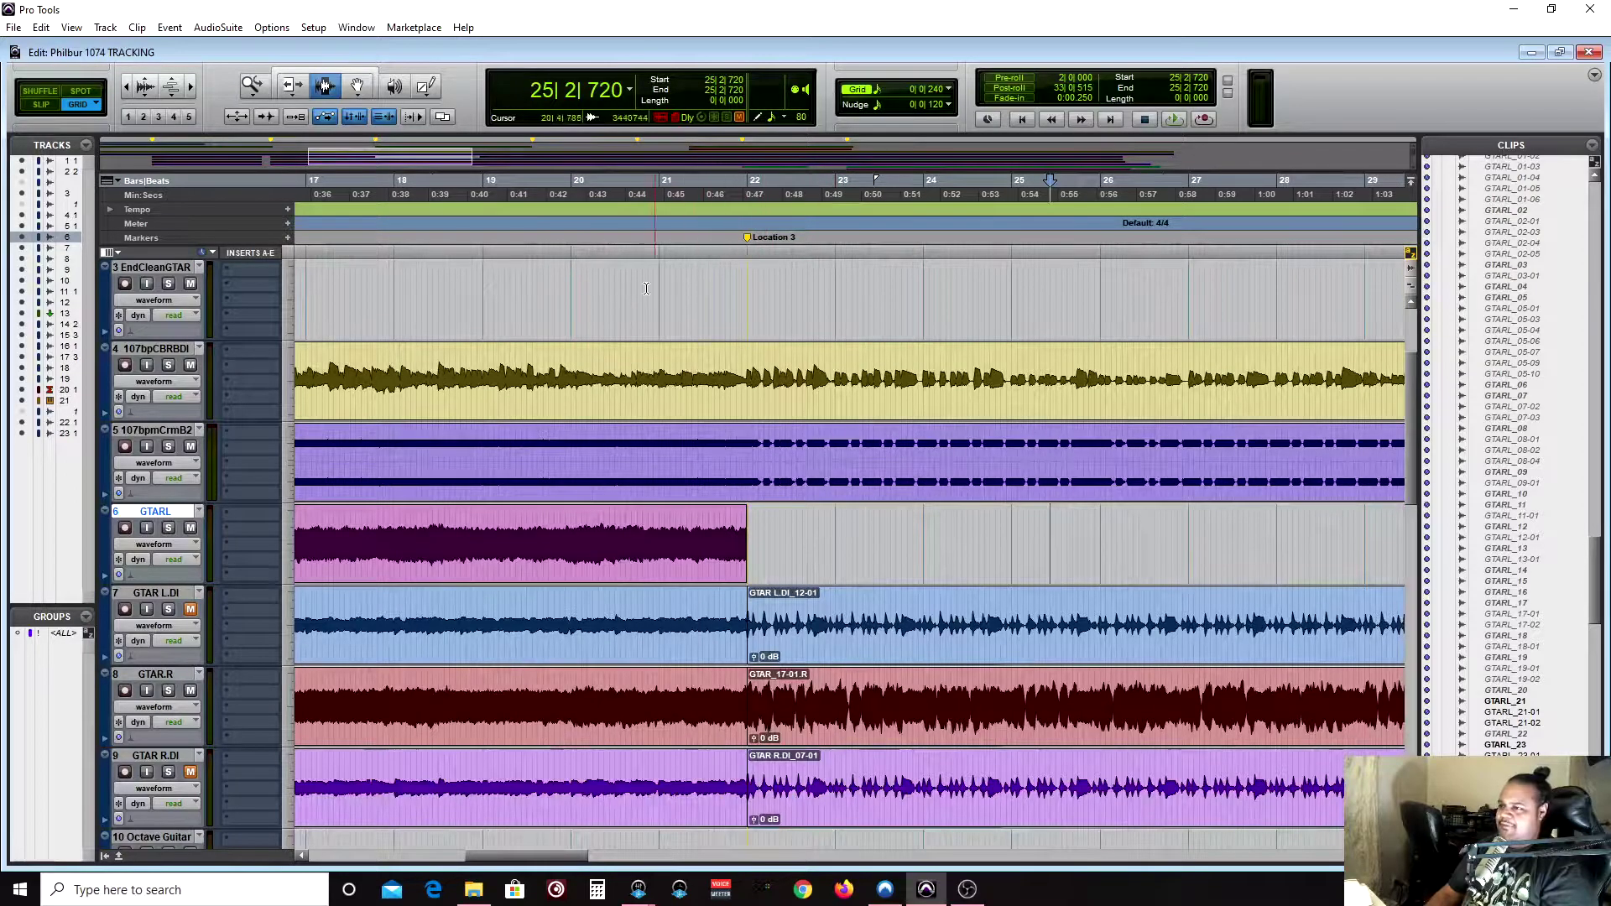
click(603, 234)
key(space)
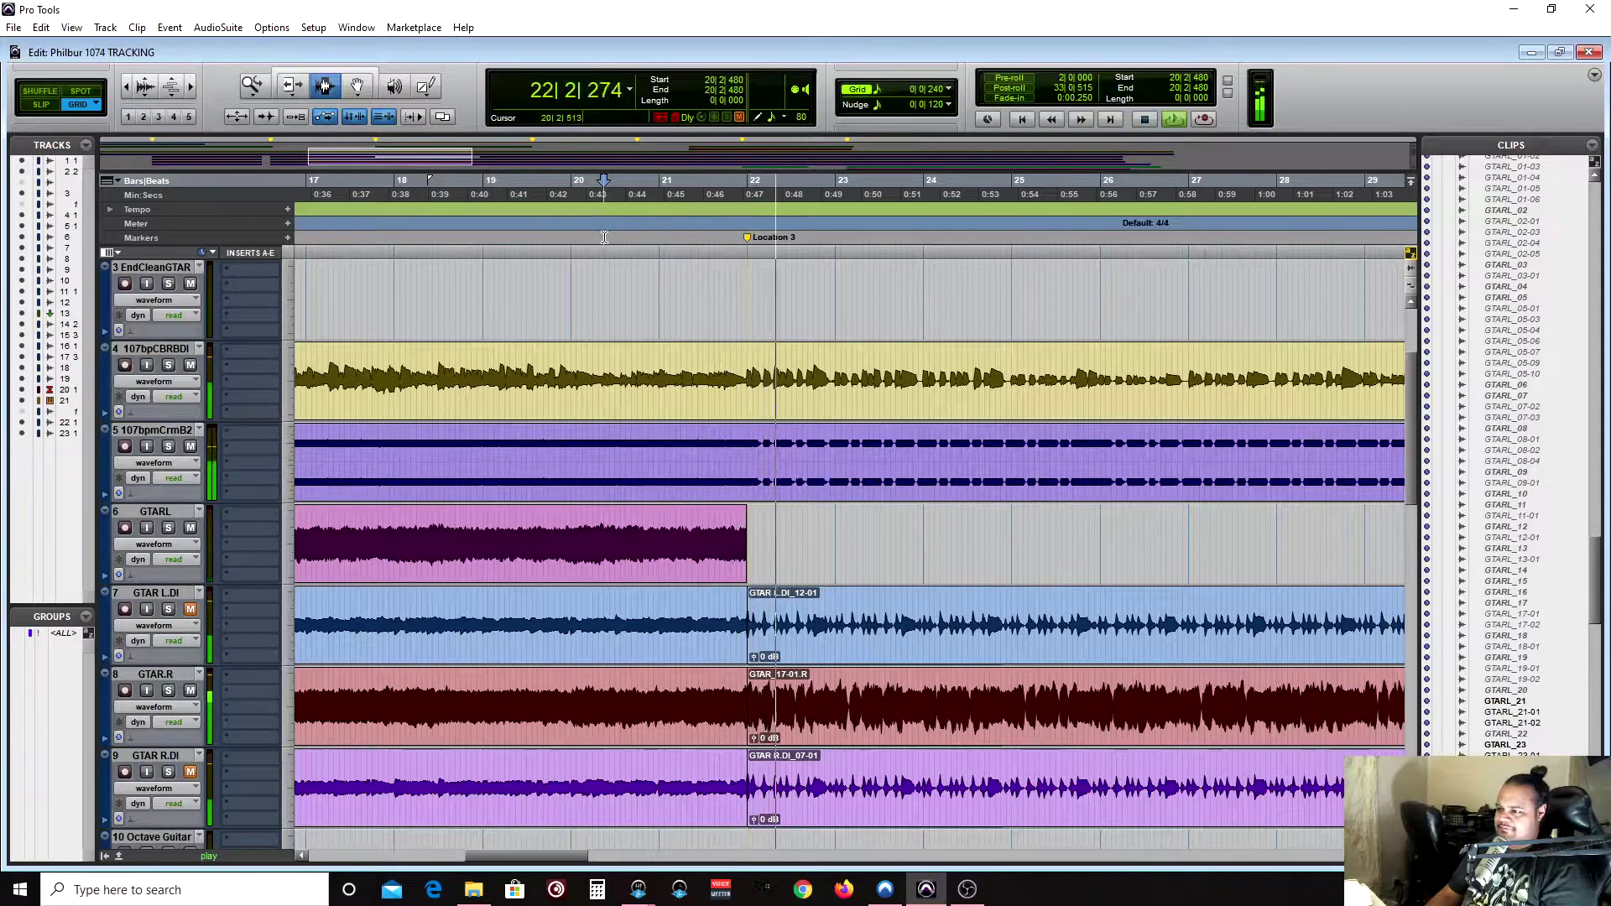
key(space)
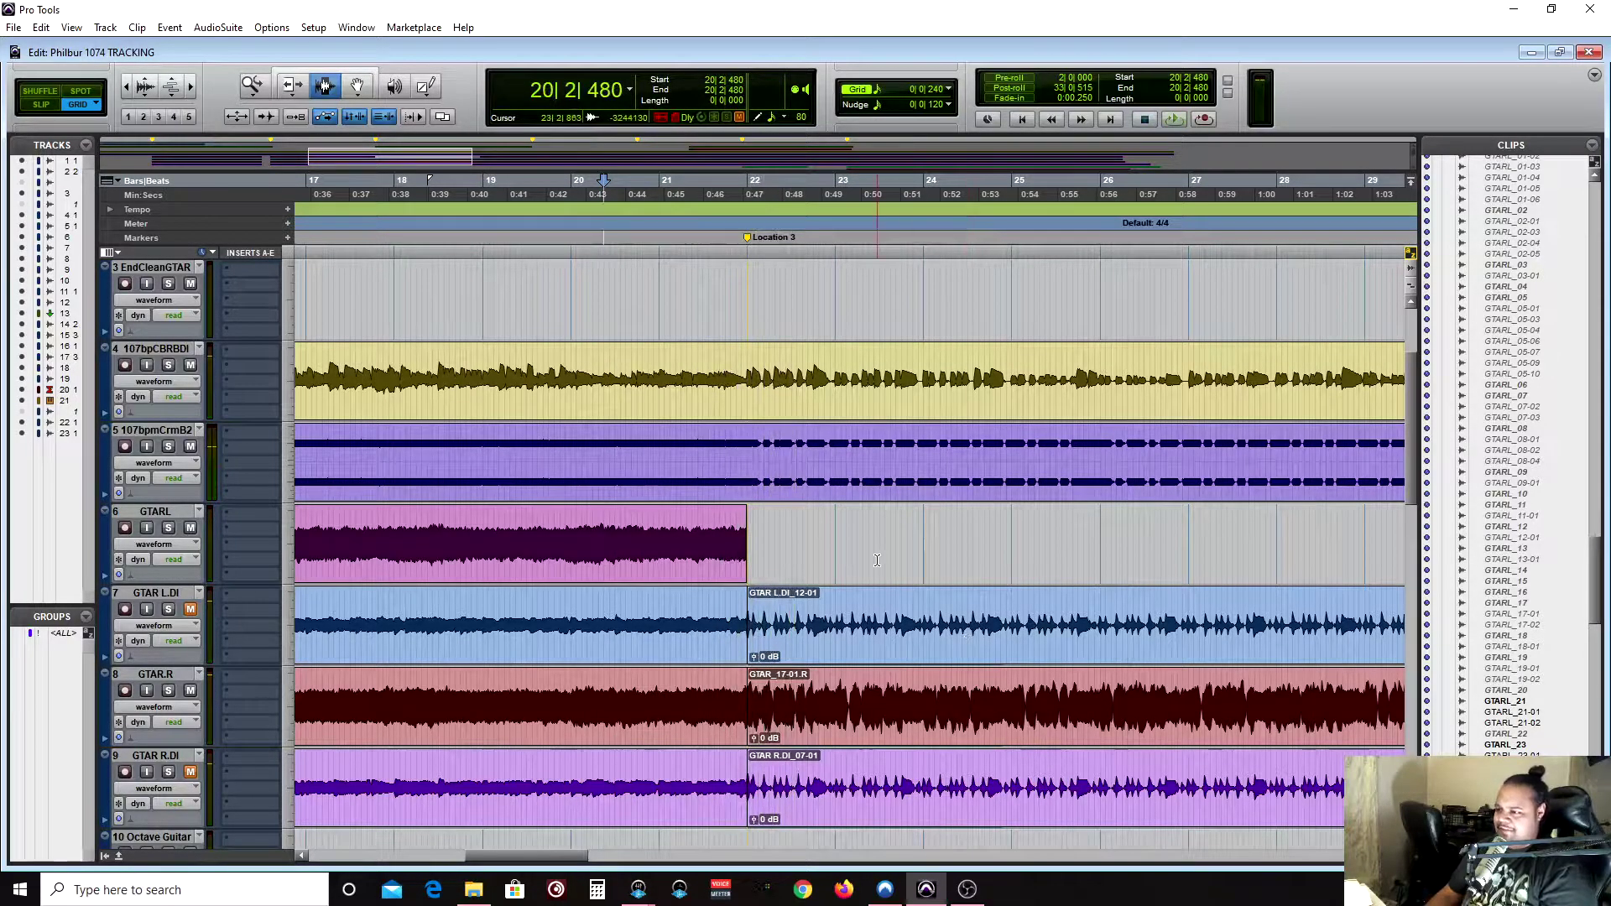
Step: Select the empty gap on the GTARL track from bar 22 to bar 30 and compare it with the earlier clips
key(ctrl+bracketleft)
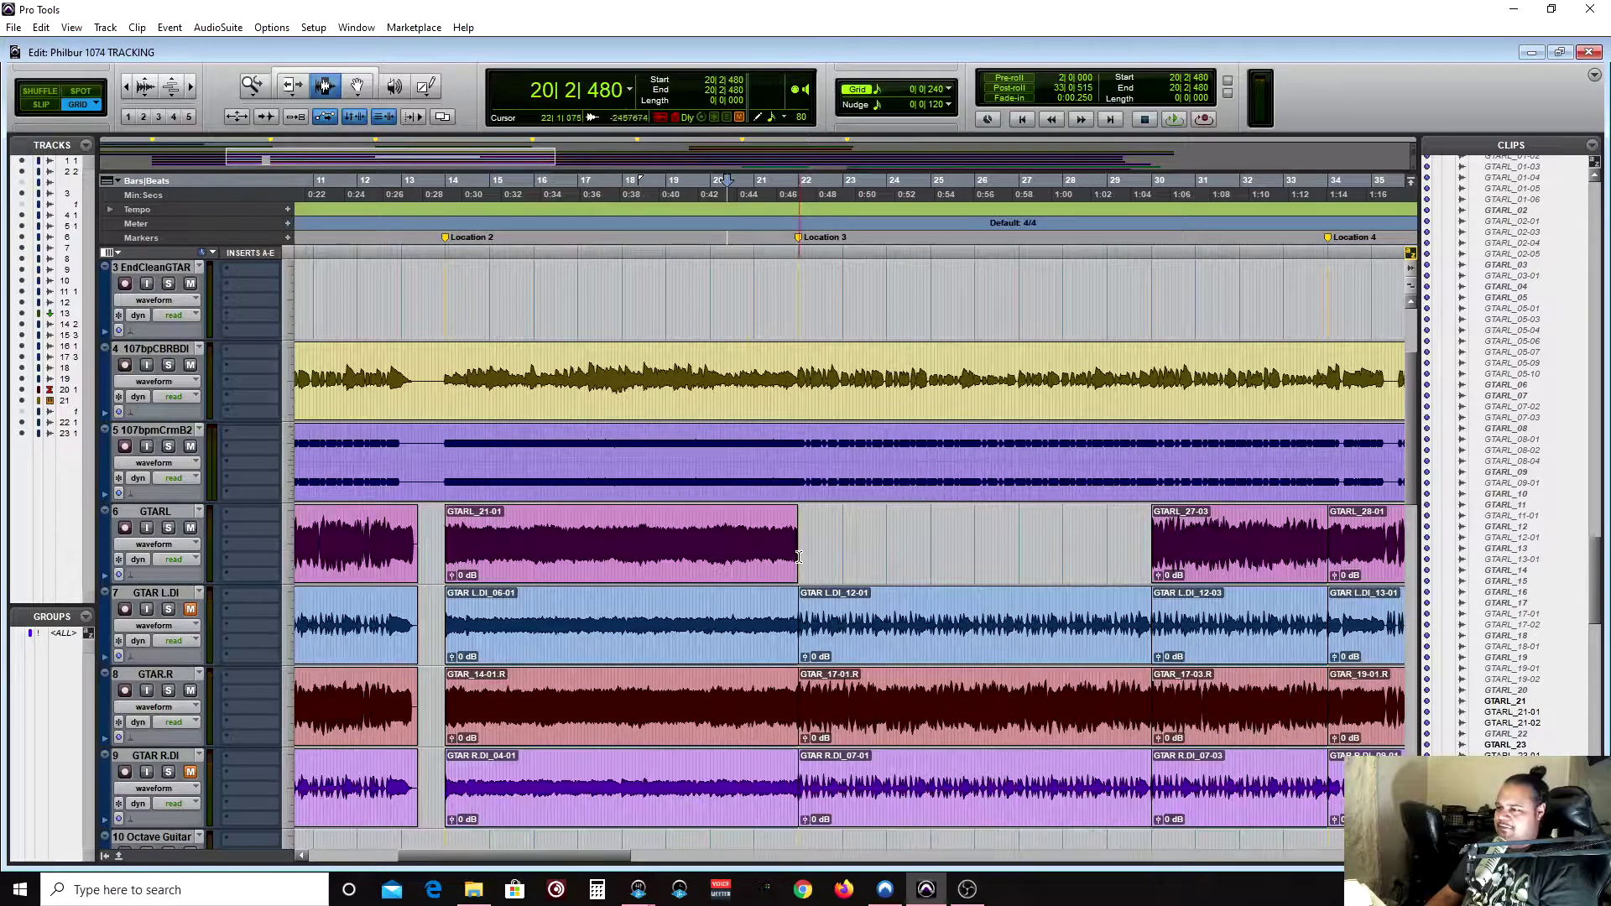
drag(725, 547, 1063, 546)
double_click(1063, 546)
scroll(726, 550, left, 5)
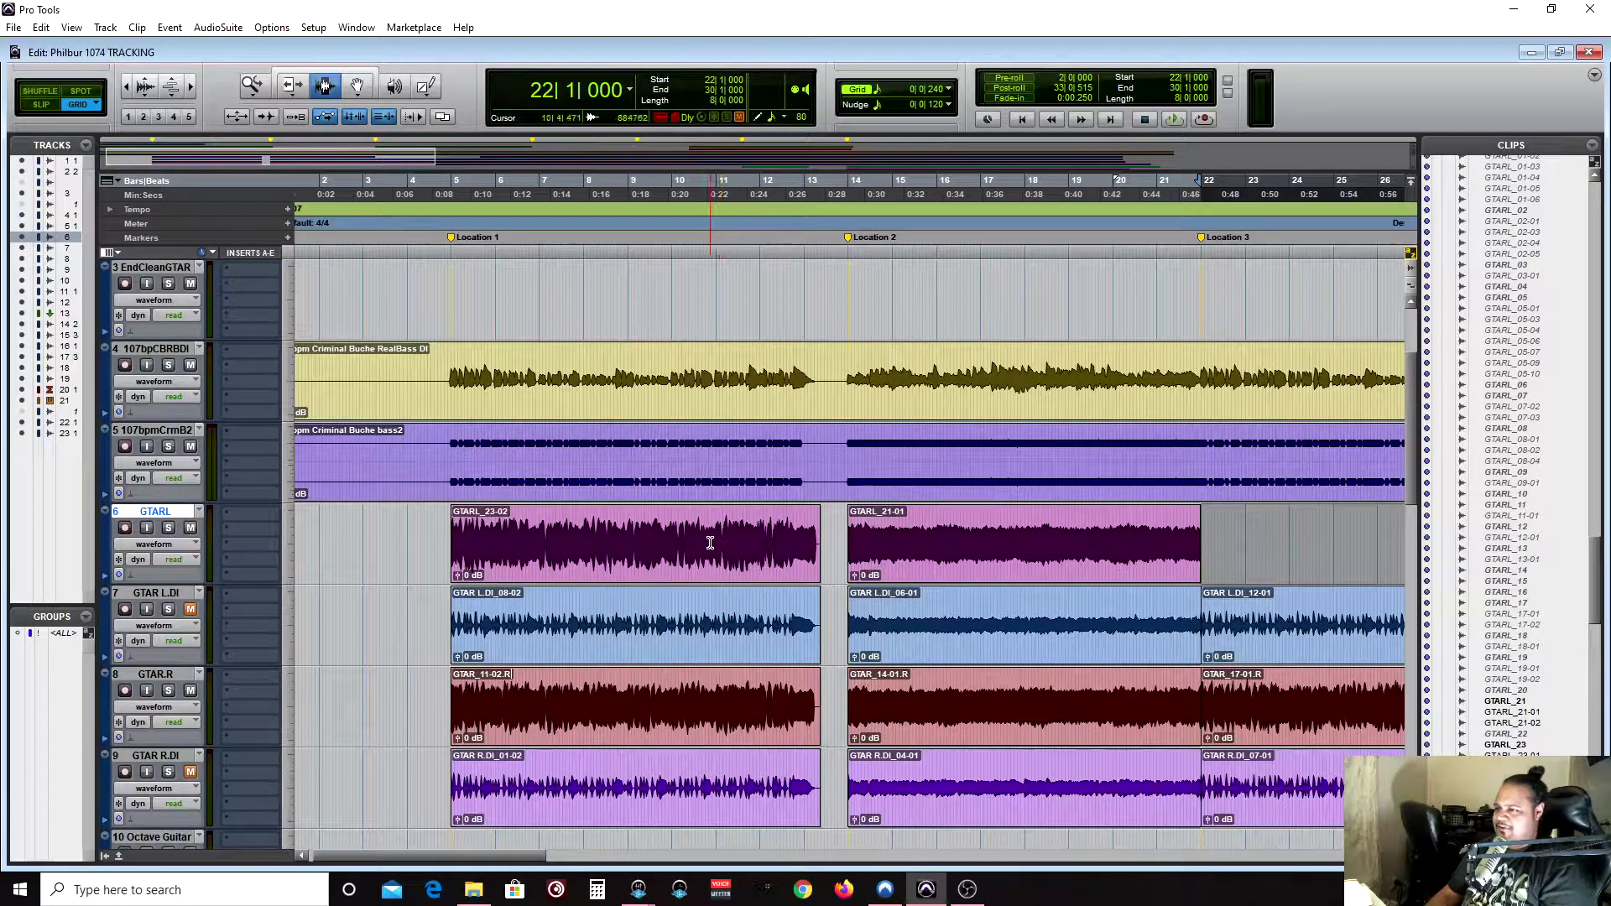
scroll(710, 543, right, 5)
scroll(710, 543, left, 3)
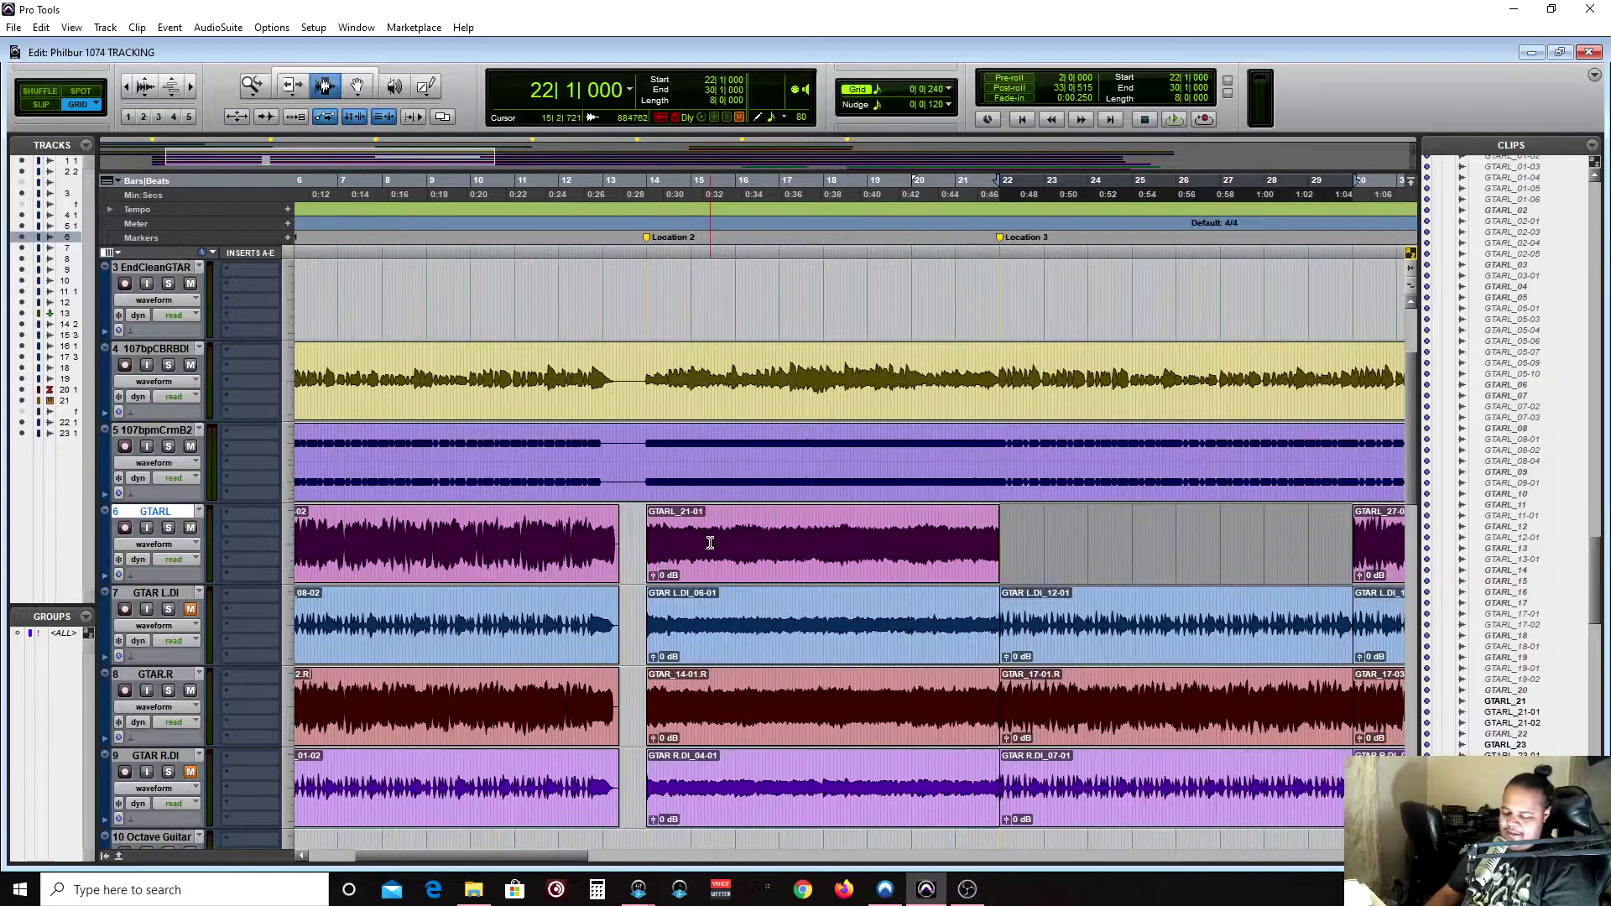
Step: Select the GTARL_23-02 clip at Location 1 with the Grabber tool
key(F8)
scroll(712, 552, up, 2)
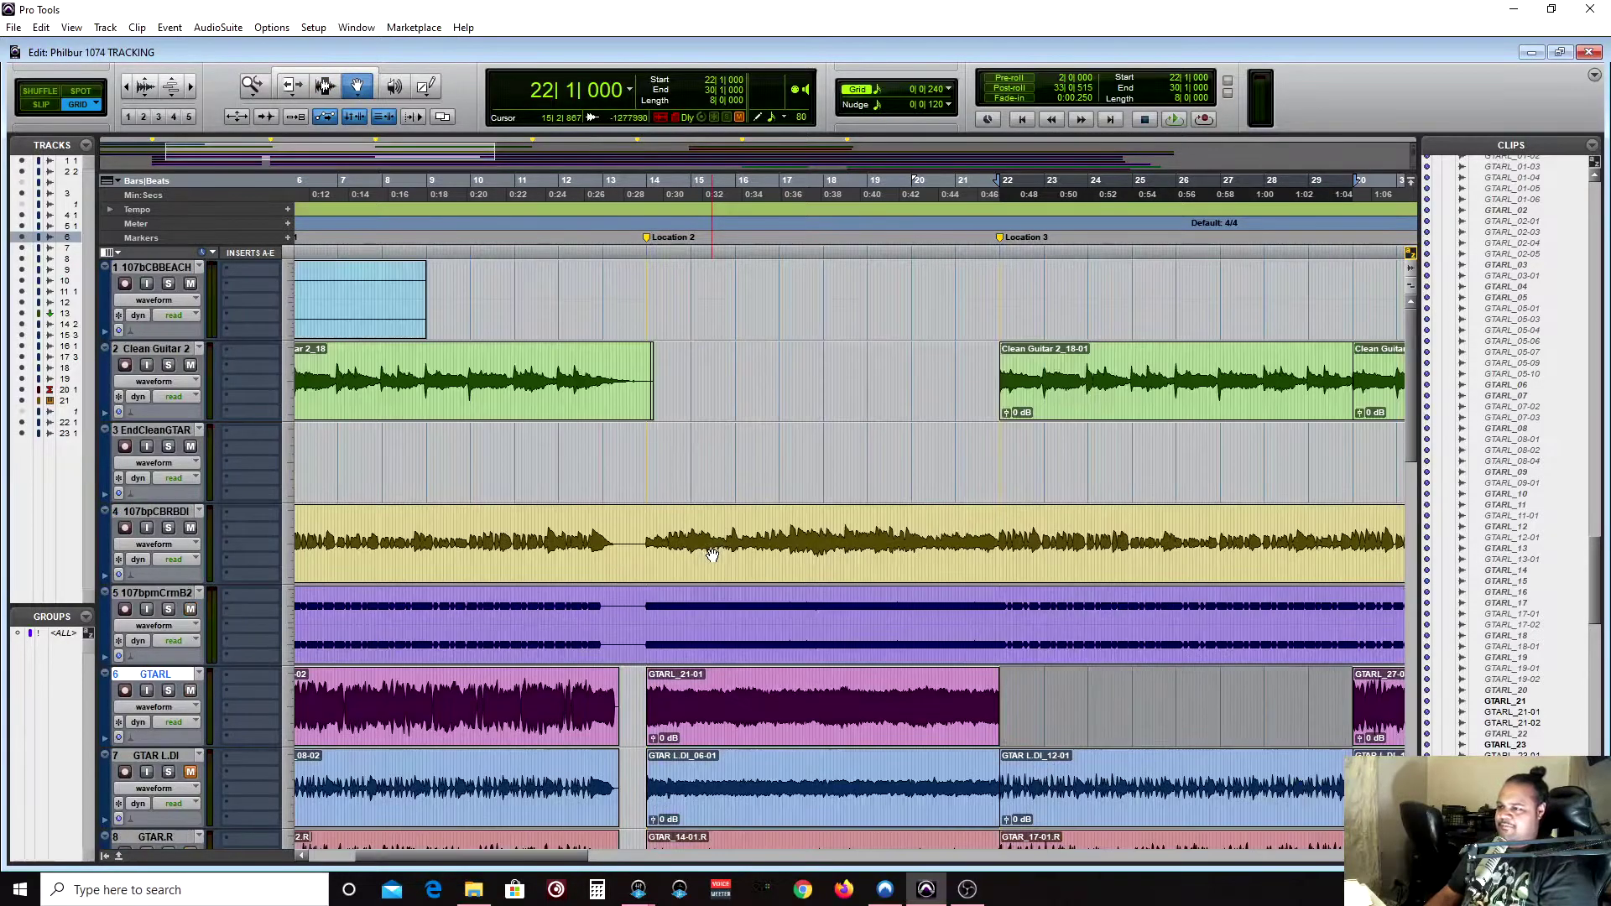
scroll(713, 552, down, 2)
scroll(712, 552, left, 3)
mouse_move(692, 563)
mouse_down()
mouse_move(1371, 546)
mouse_move(684, 546)
mouse_up()
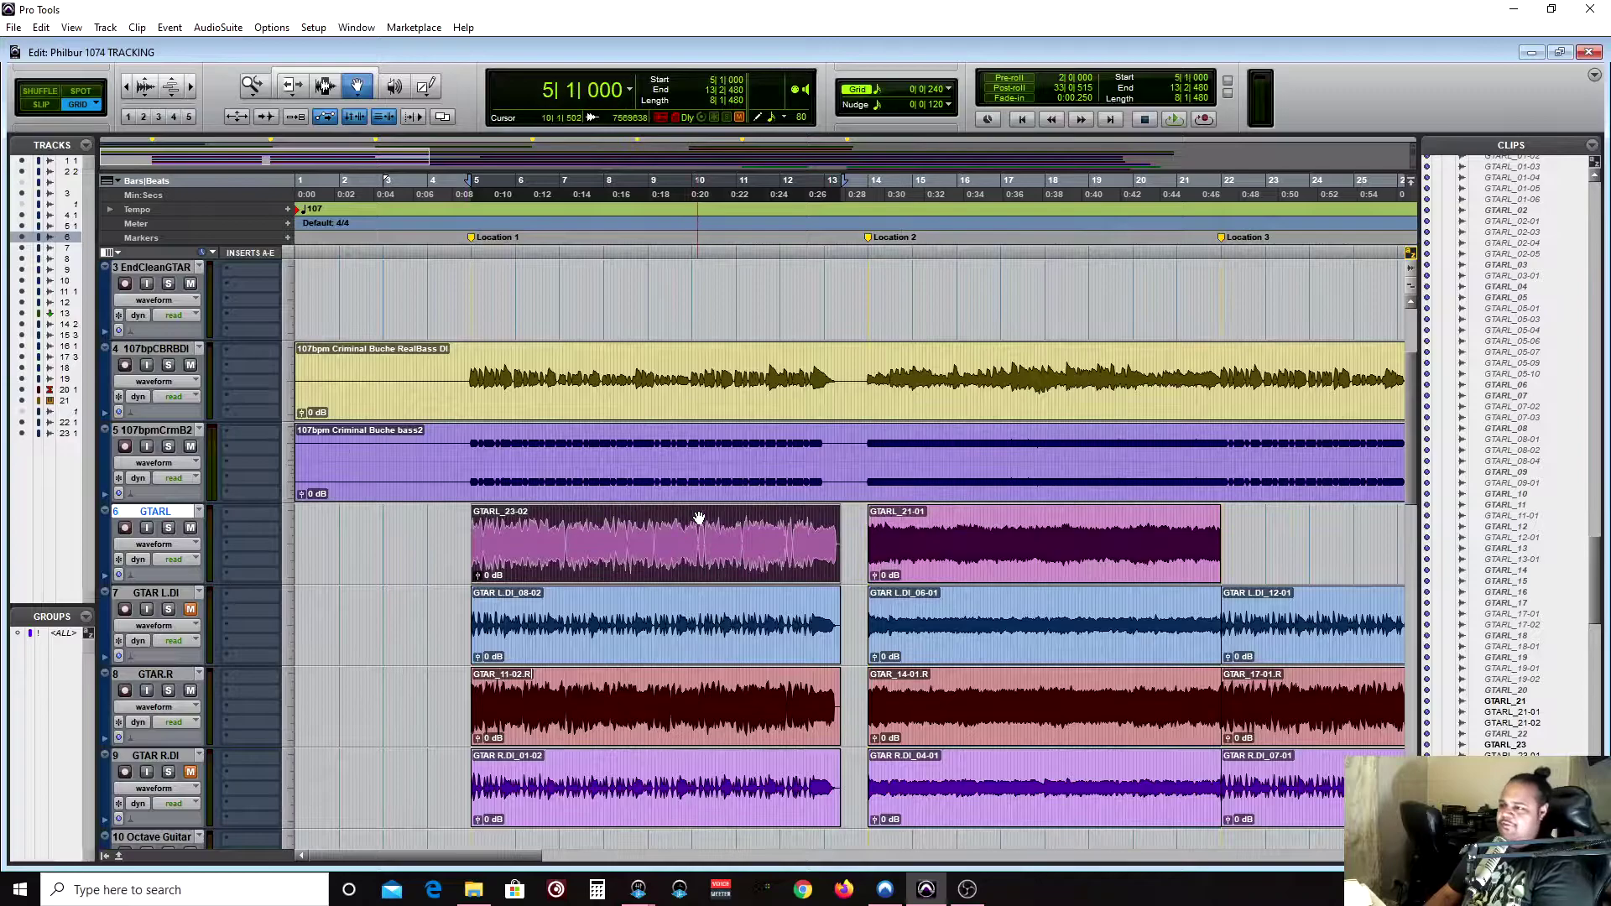
Step: Place the edit cursor with the Selector tool at the end of the GTARL_21-01 clip and inspect its cut at Location 3 up close
click(324, 86)
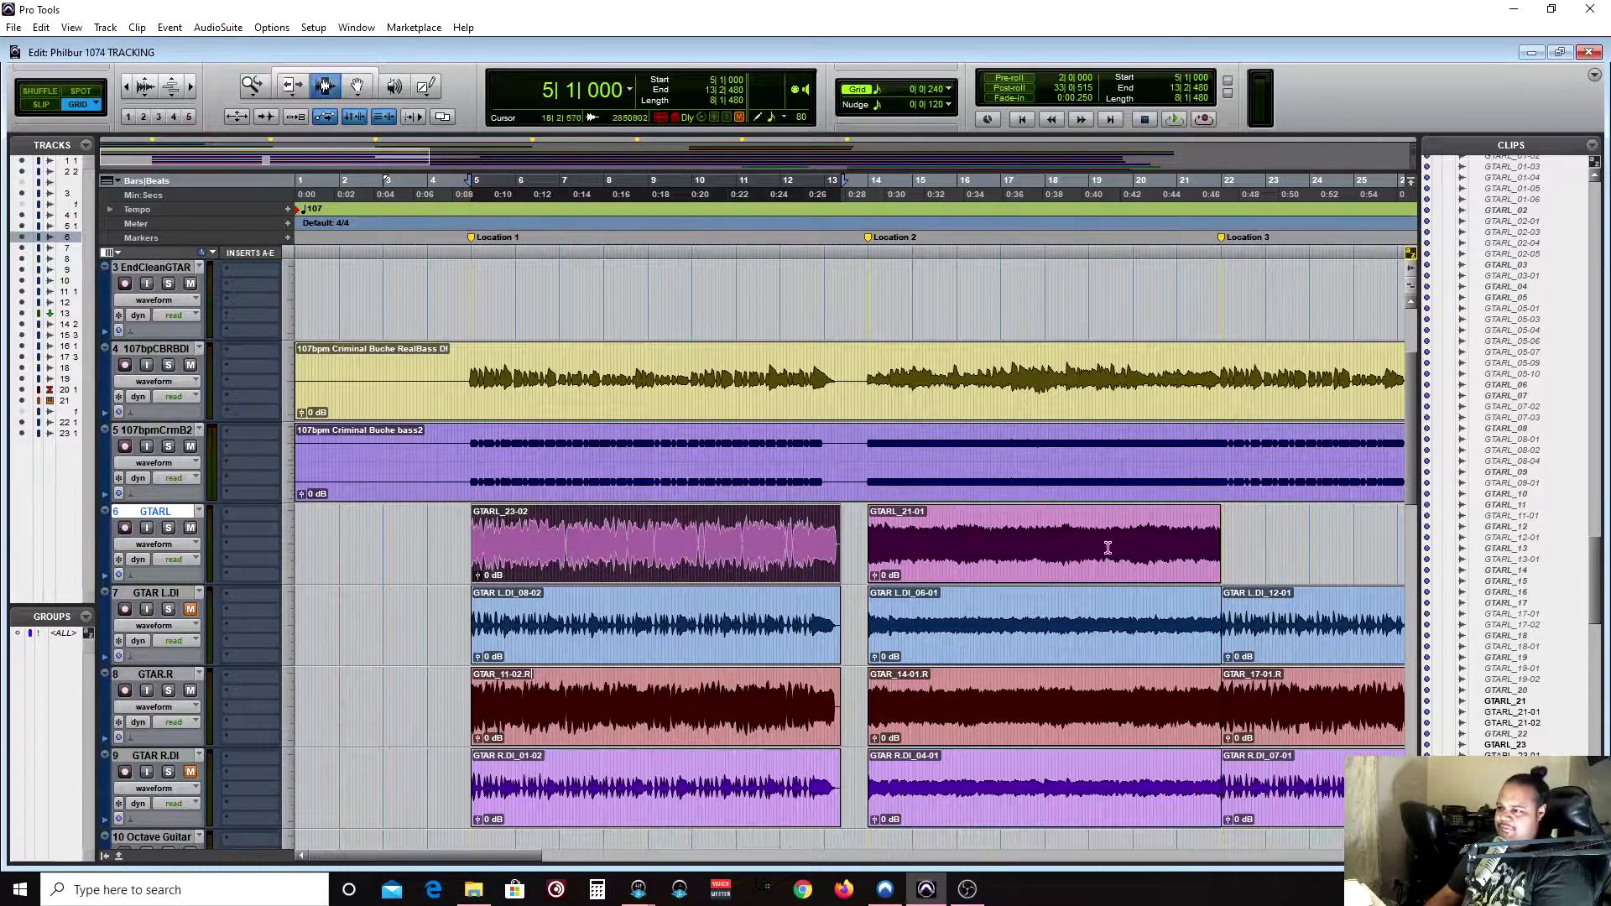
click(1222, 528)
key(ctrl+])
key(ctrl+])
key(ctrl+])
key(ctrl+])
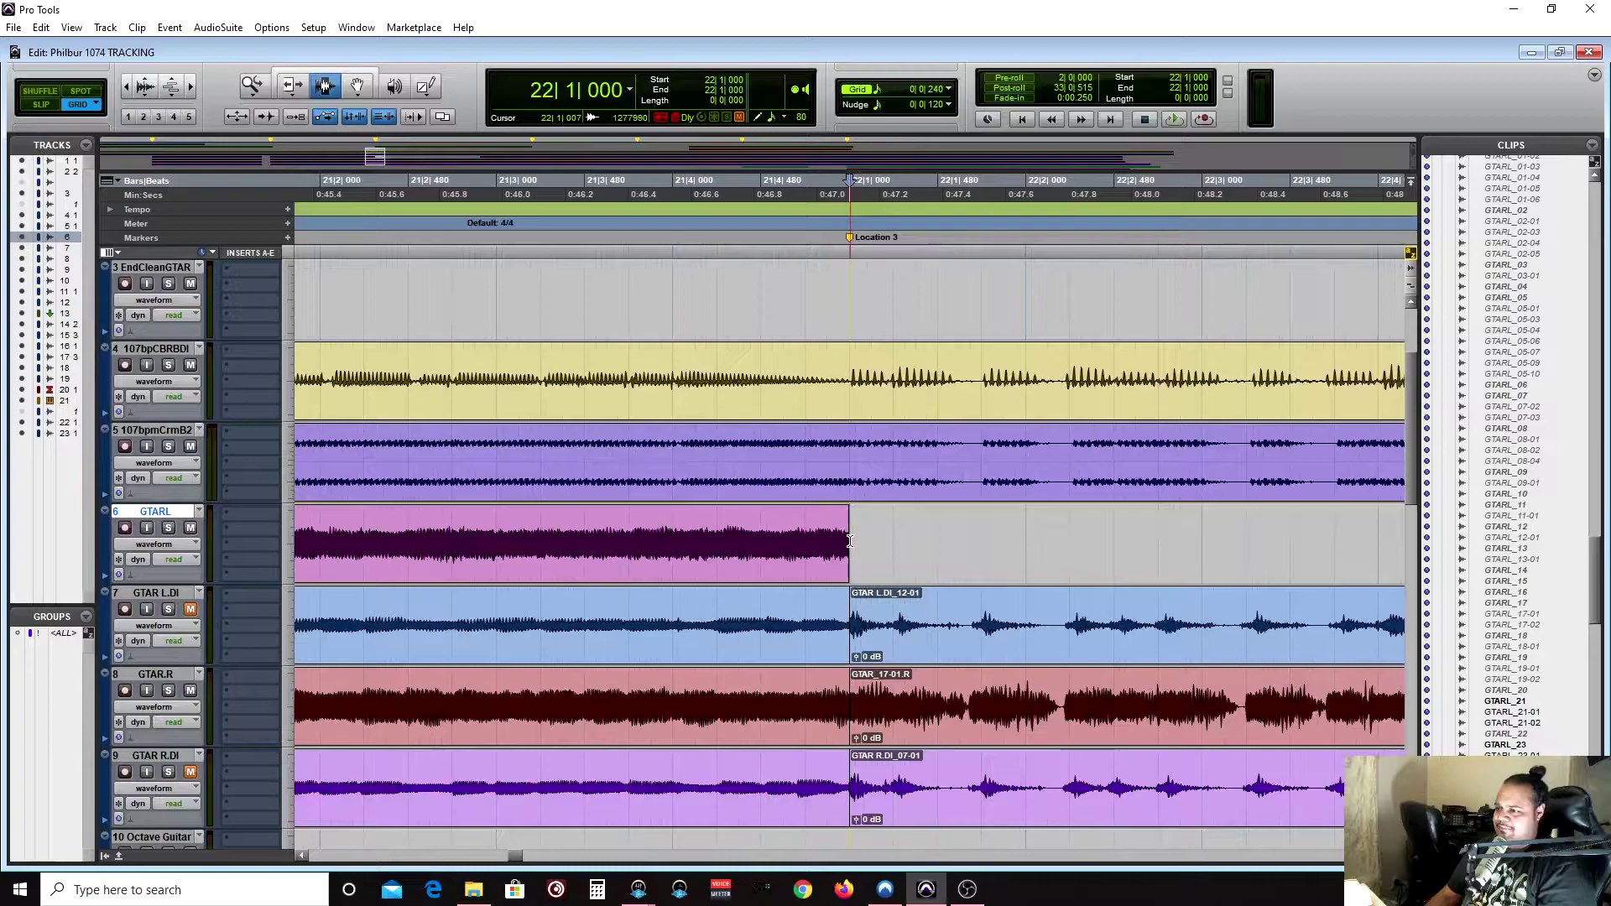
key(ctrl+[)
key(ctrl+[)
key(ctrl+[)
key(ctrl+[)
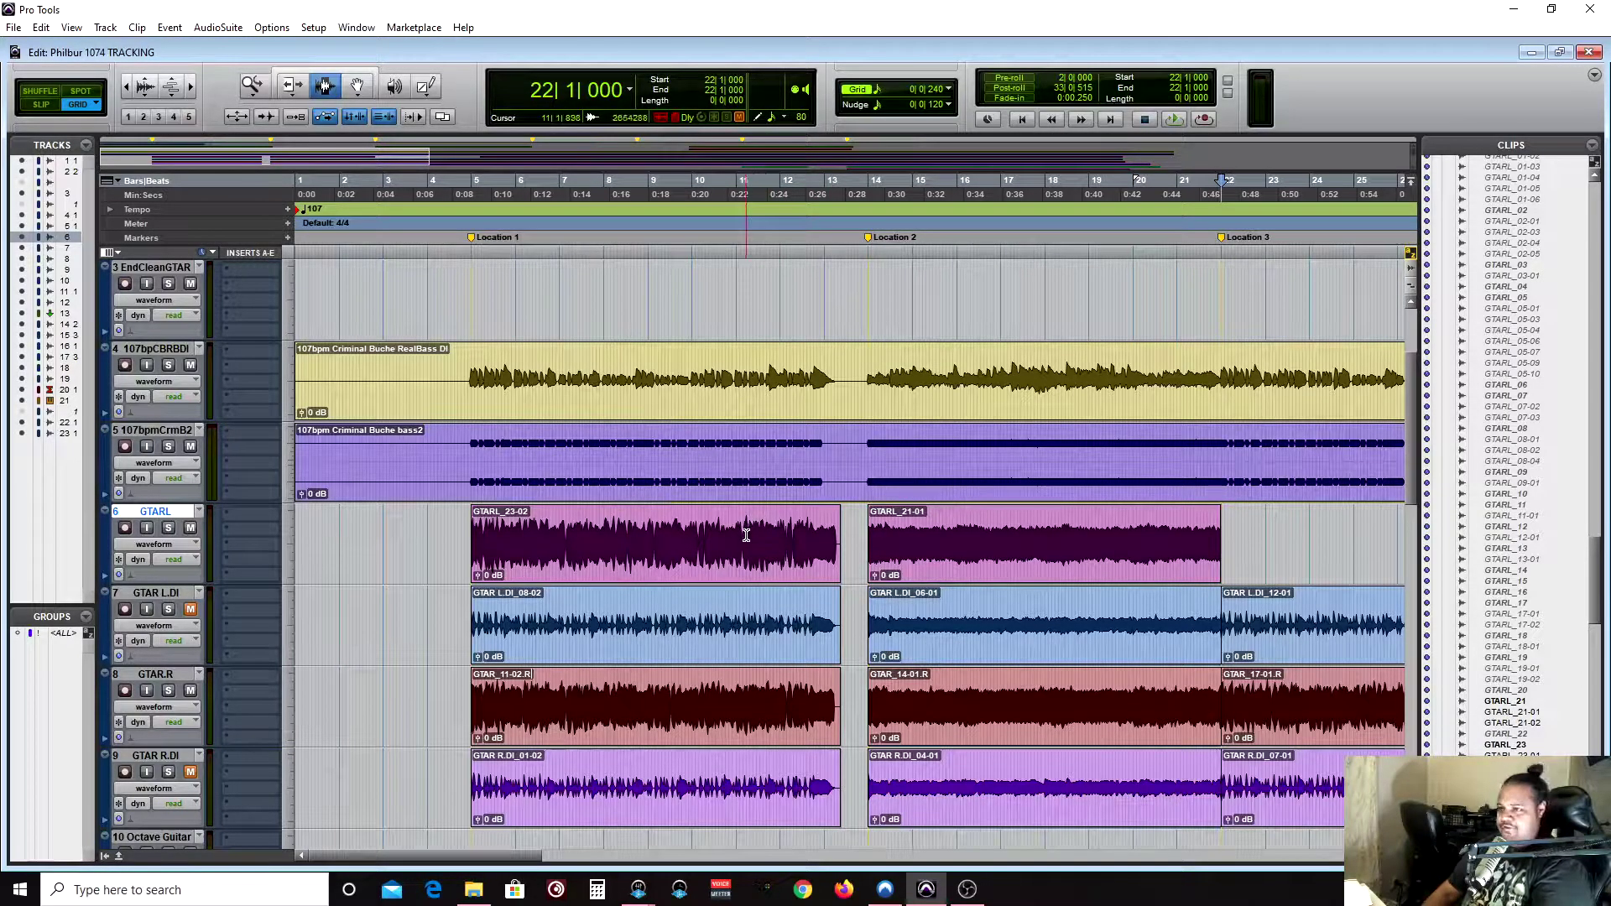
Step: Paste the copied GTARL_23-02 clip at Location 3 on the GTARL track and inspect where it meets the GTARL_27-03 clip
key(F8)
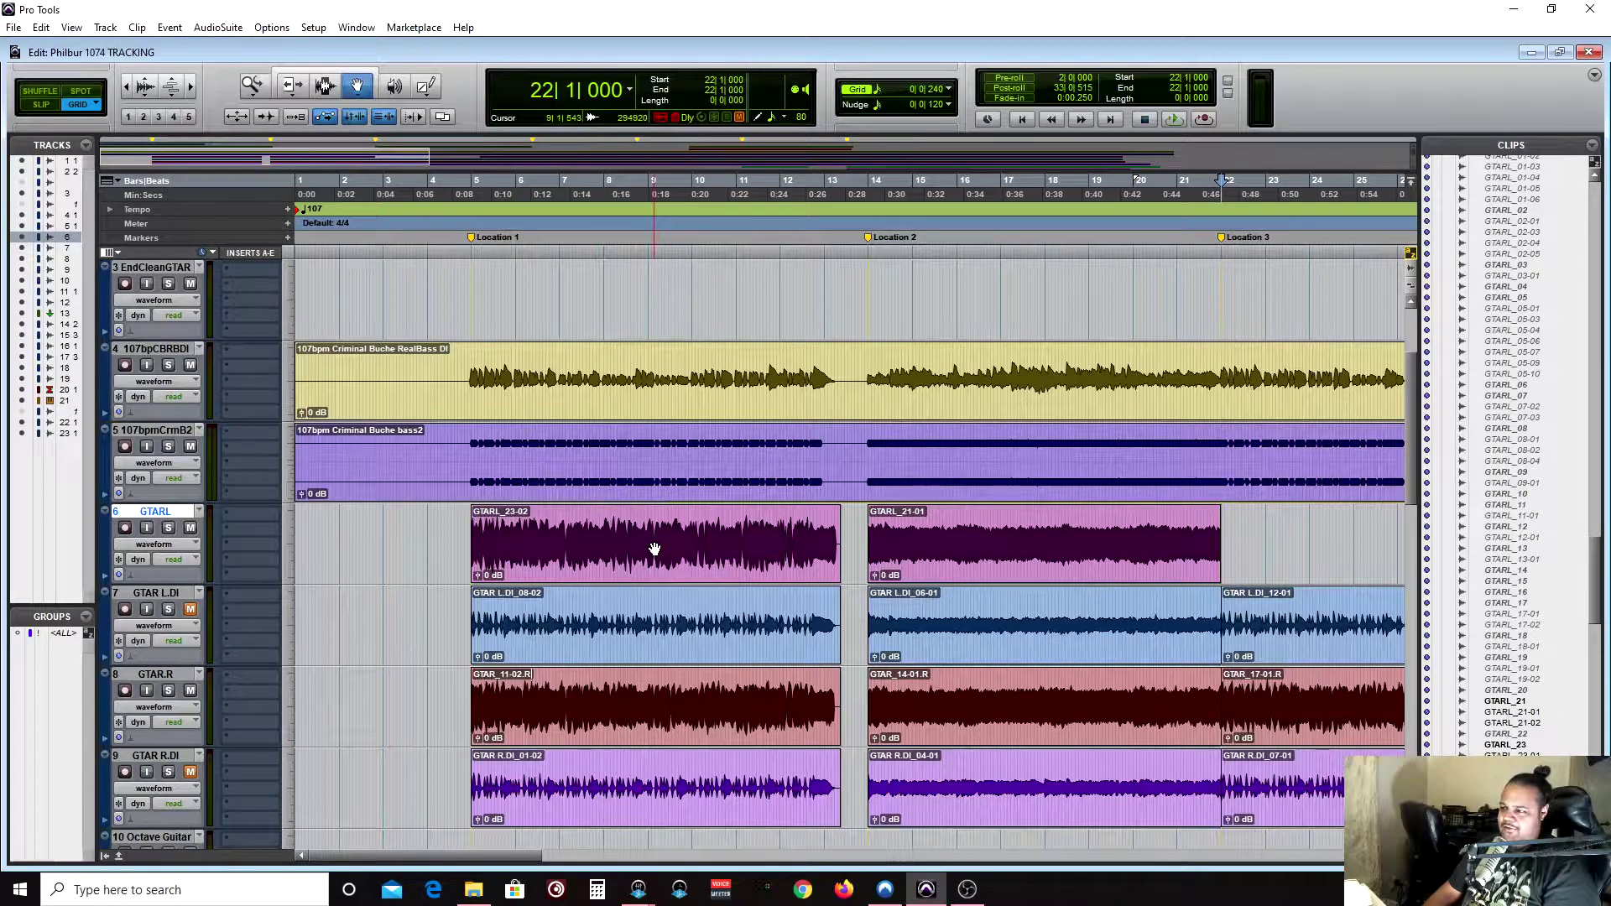
key(ctrl+v)
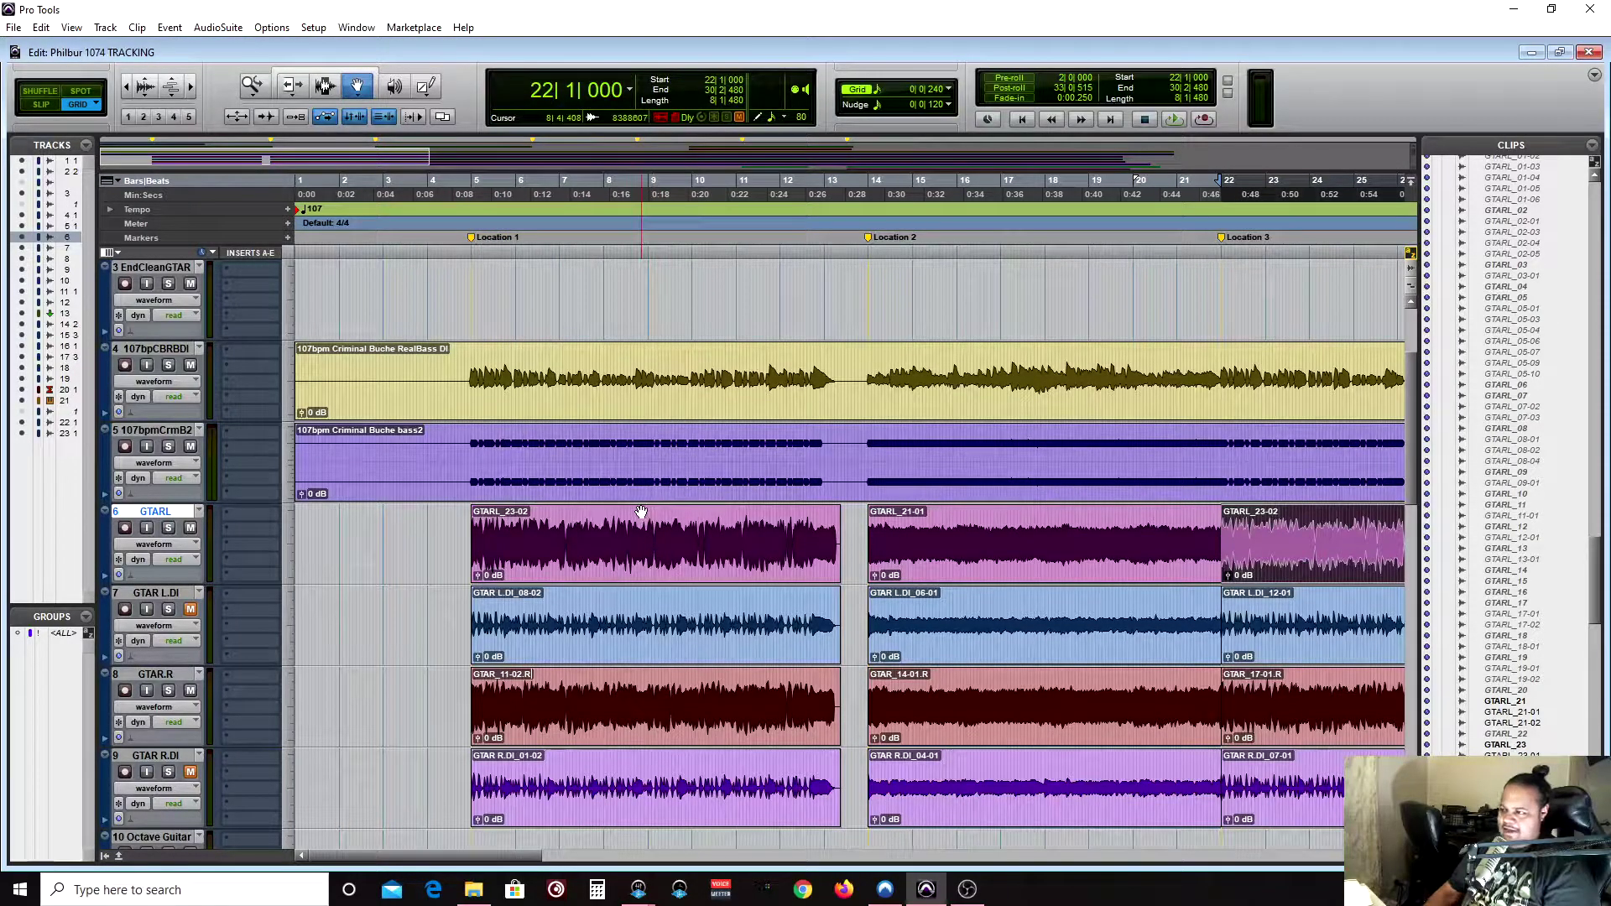
scroll(638, 515, right, 5)
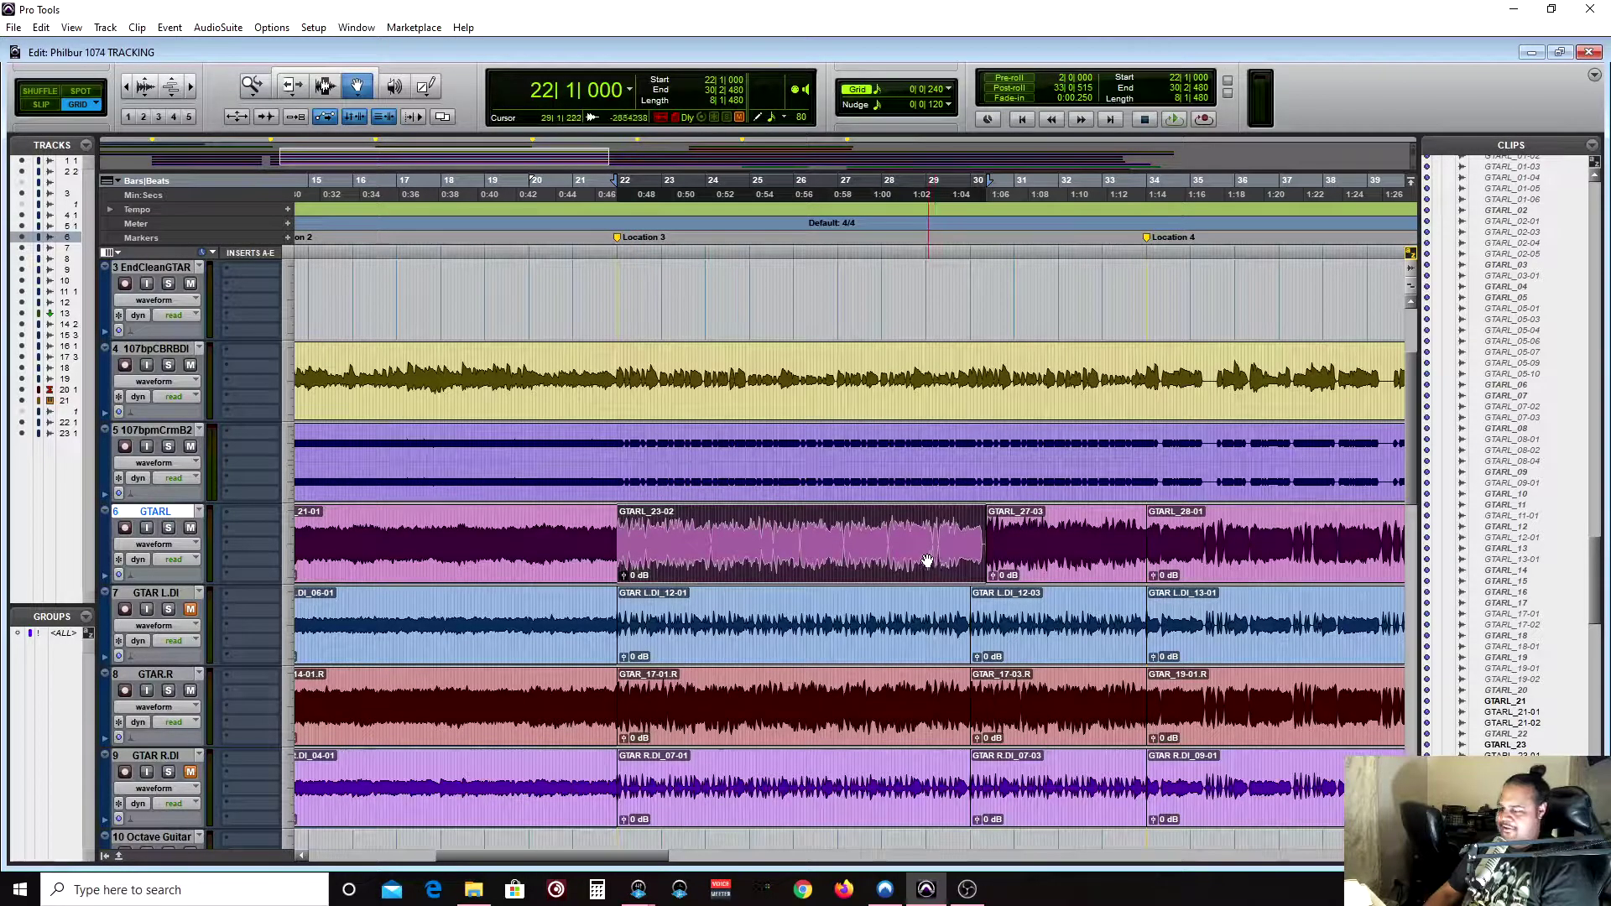
scroll(979, 550, up, 4)
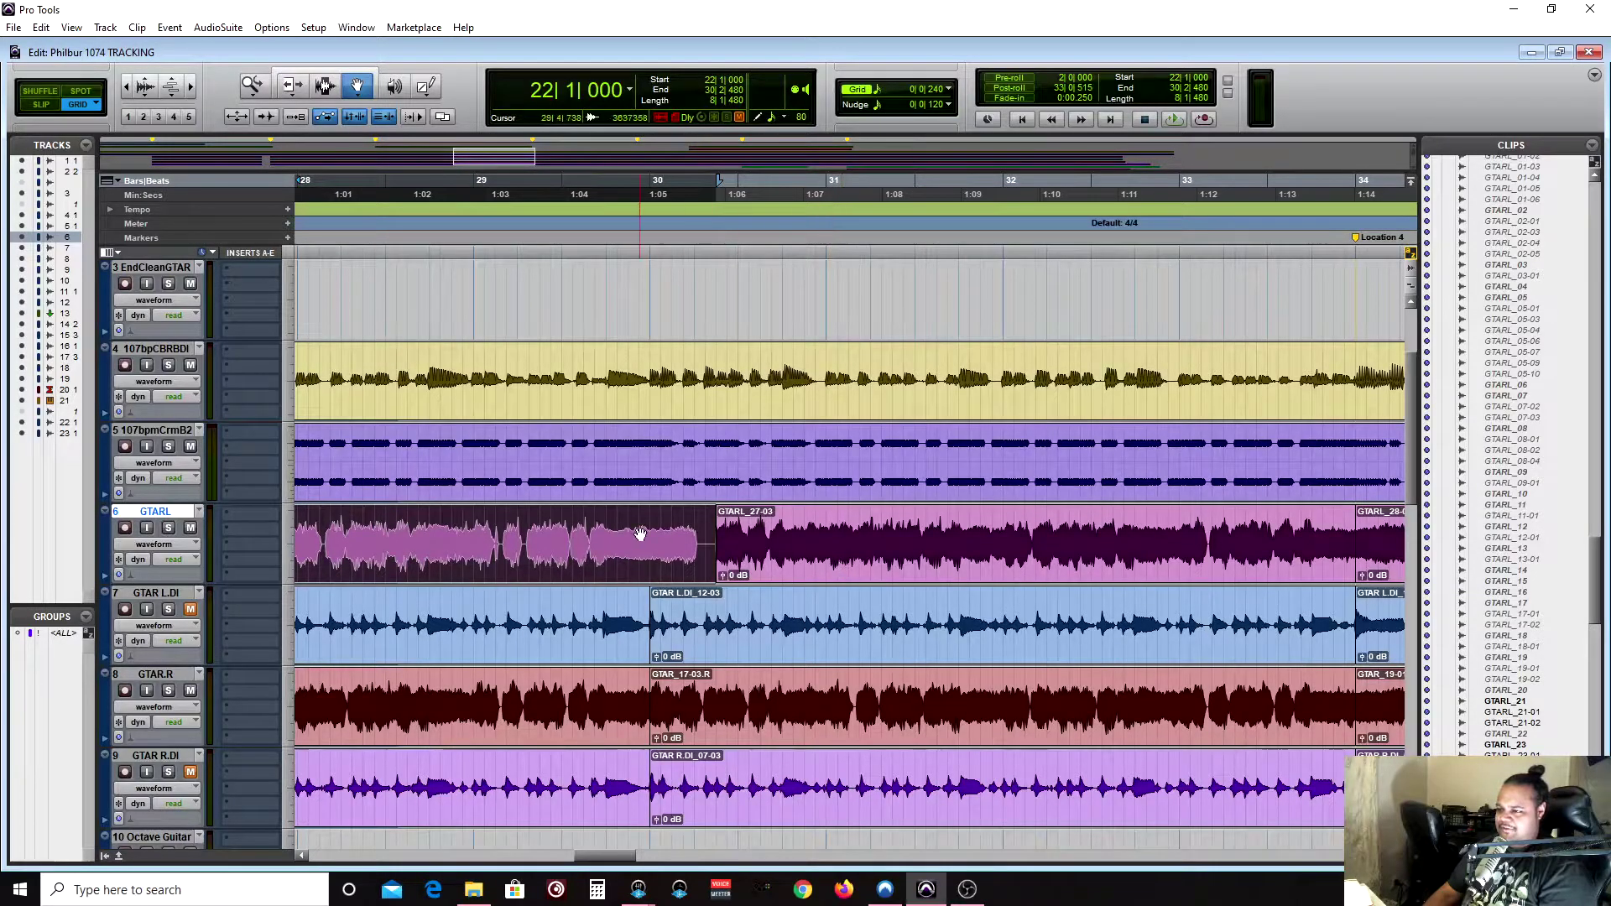
scroll(667, 535, down, 6)
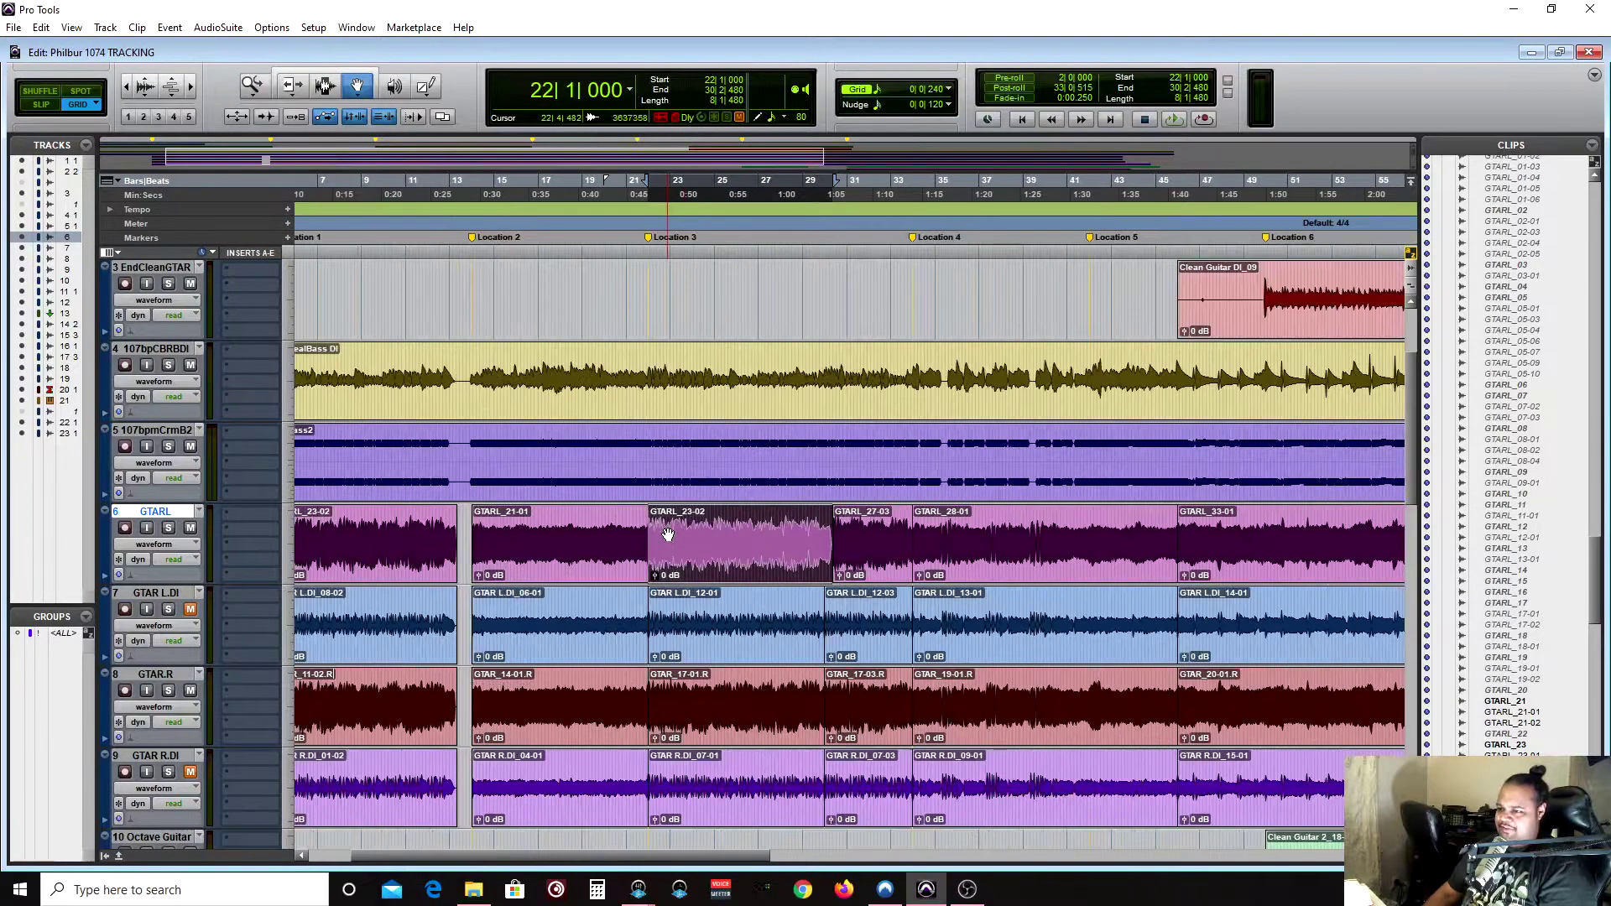
scroll(668, 535, left, 3)
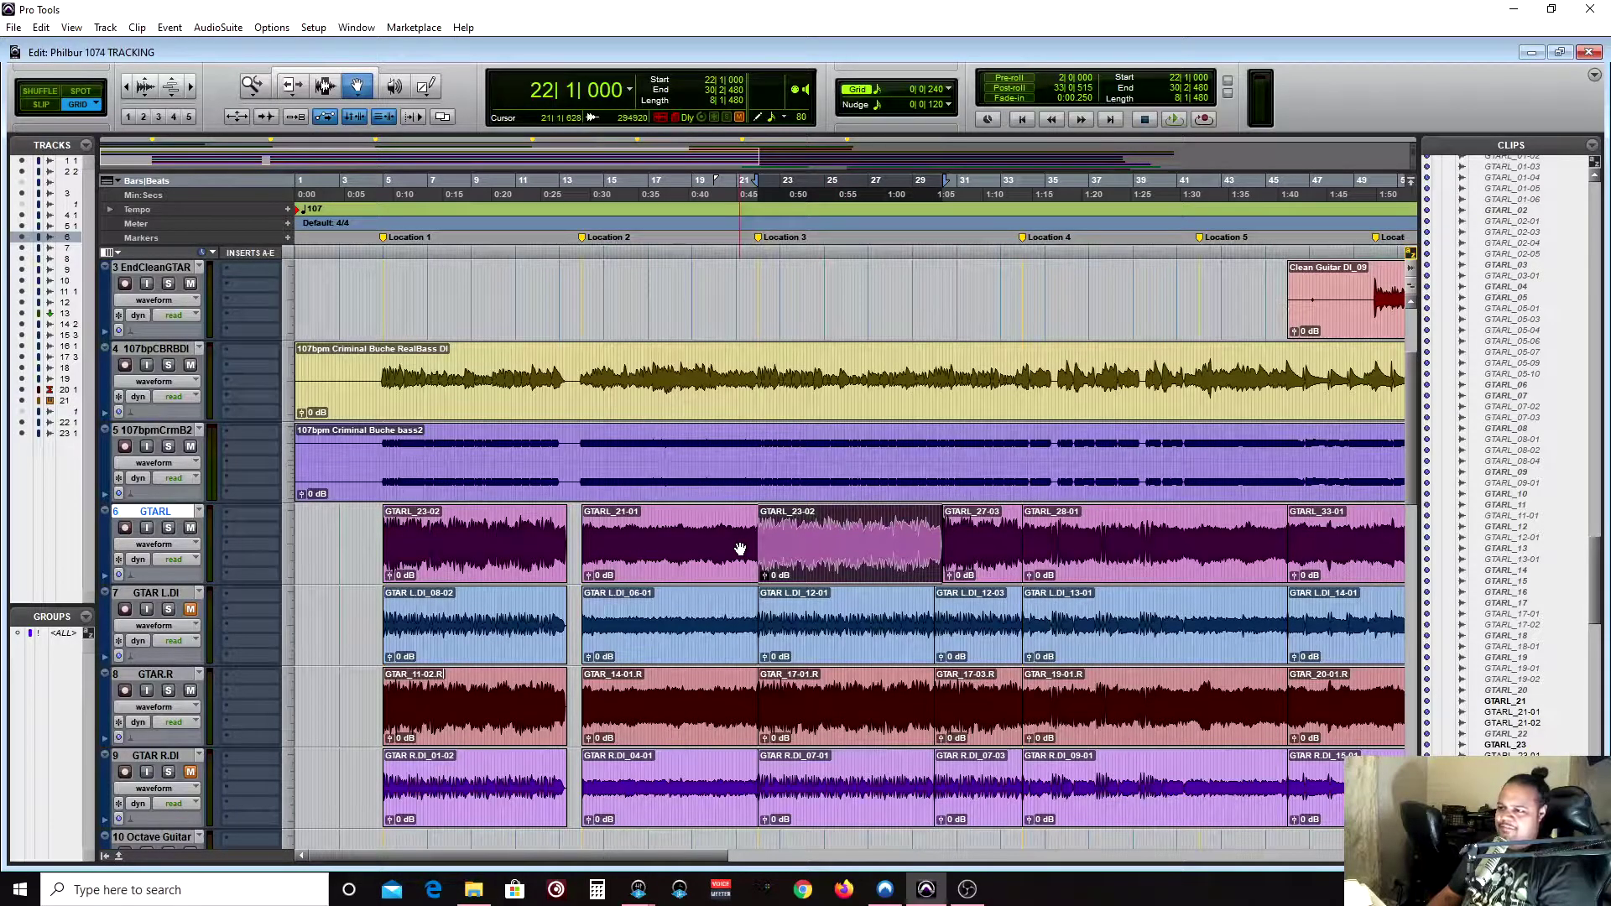
Step: Select and copy the last Guitar Dressings clip on the GuitarDrsngs track, starting just before bar 66
key(ctrl+bracketleft)
key(ctrl+bracketleft)
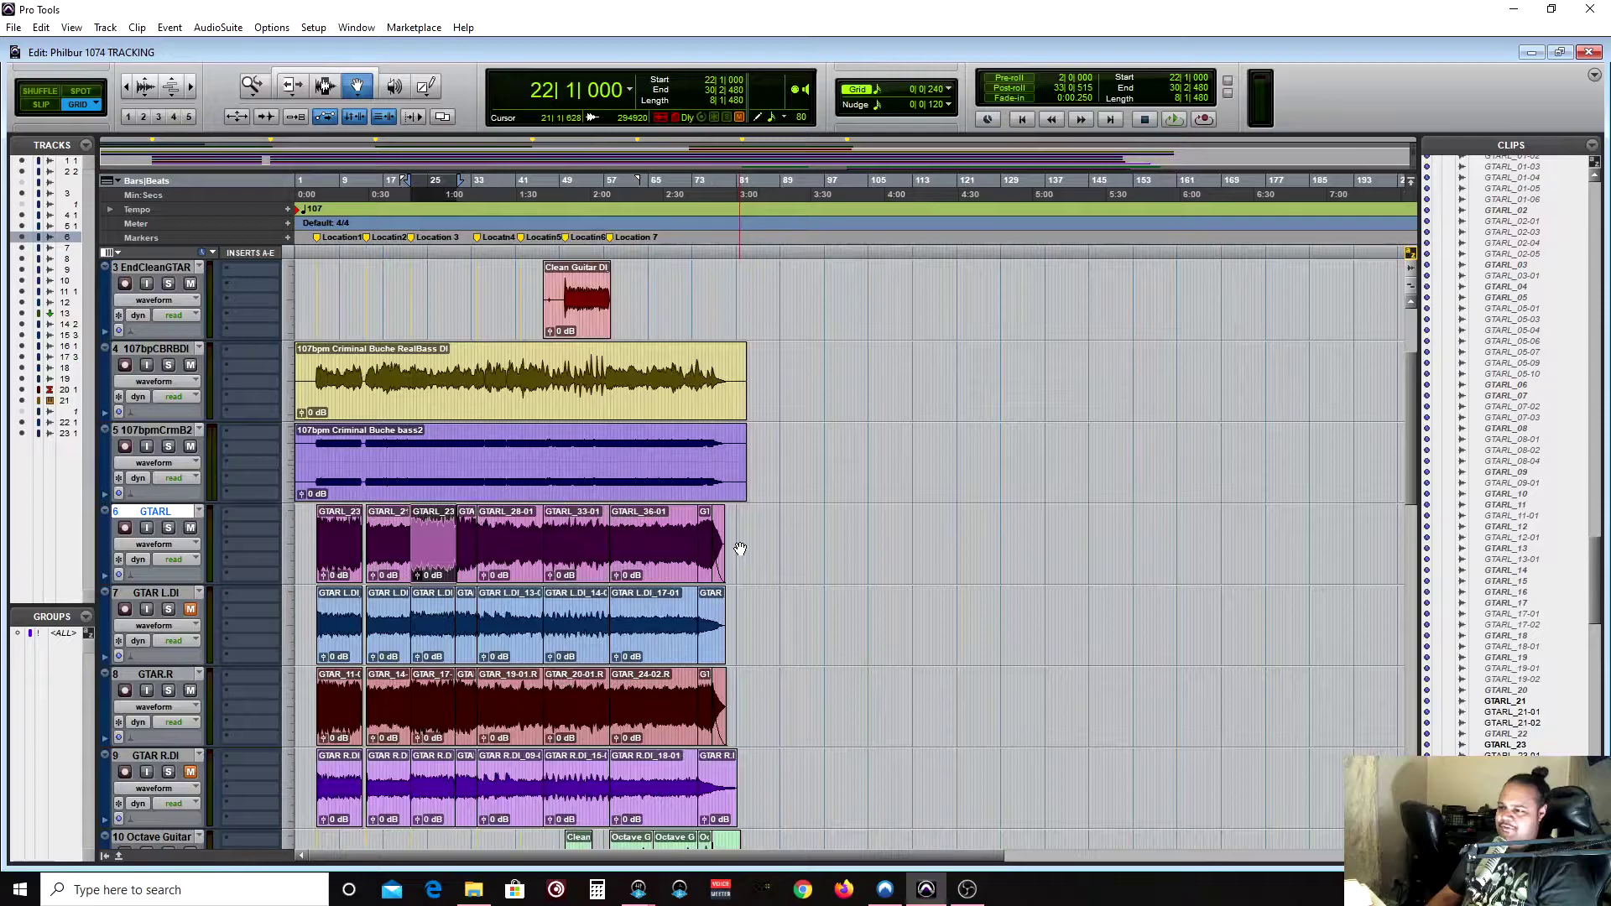
scroll(740, 549, down, 2)
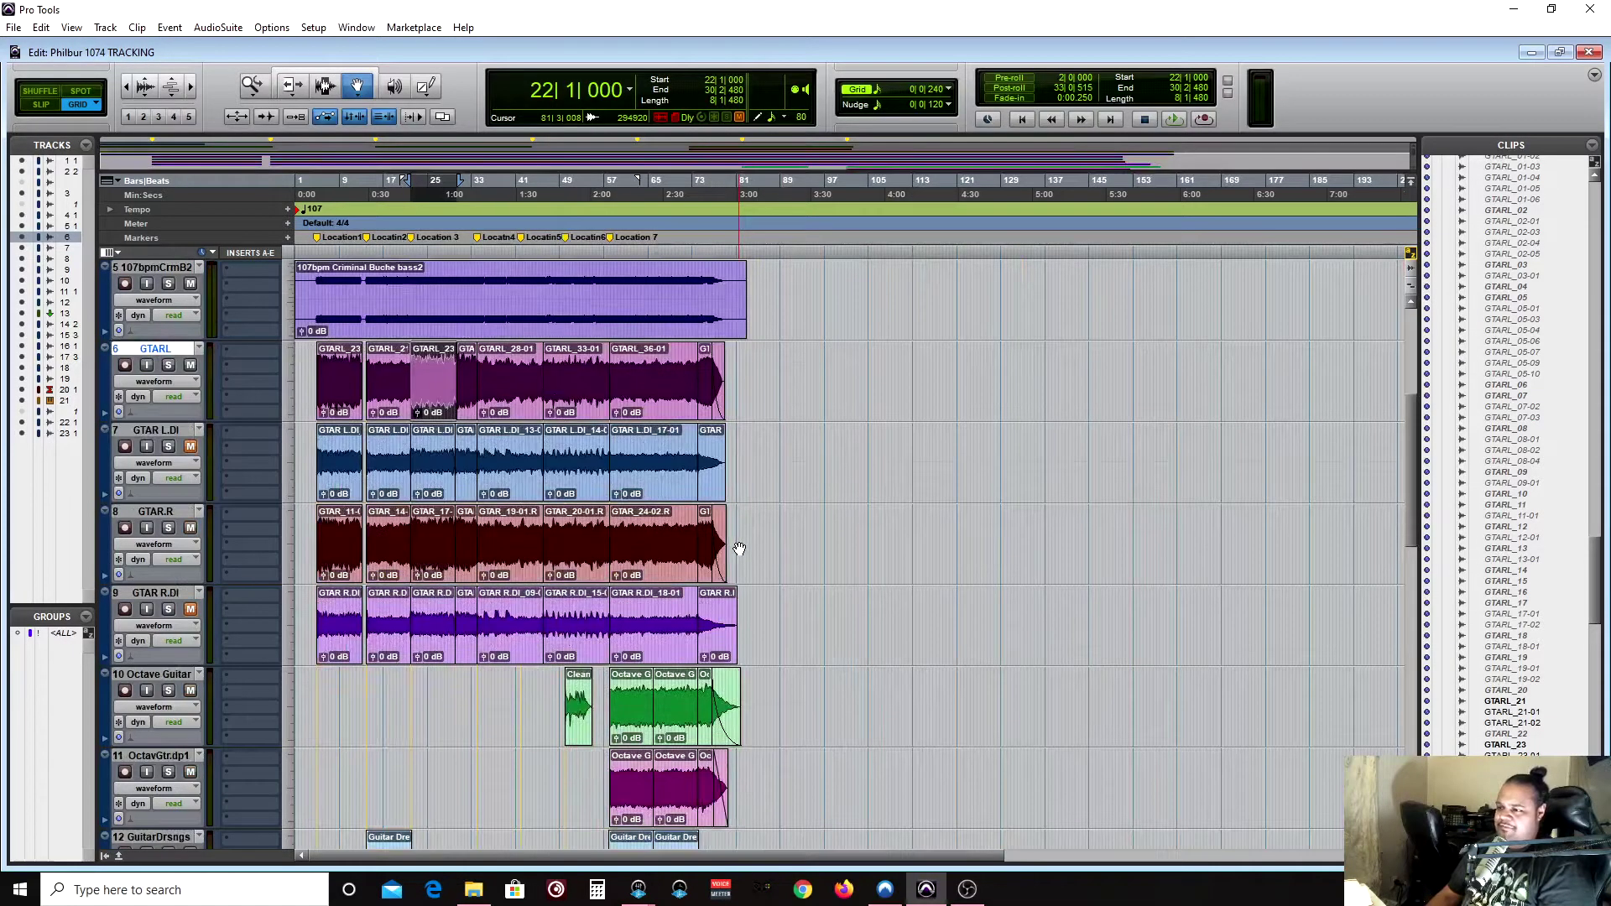
scroll(739, 549, down, 1)
scroll(740, 549, down, 1)
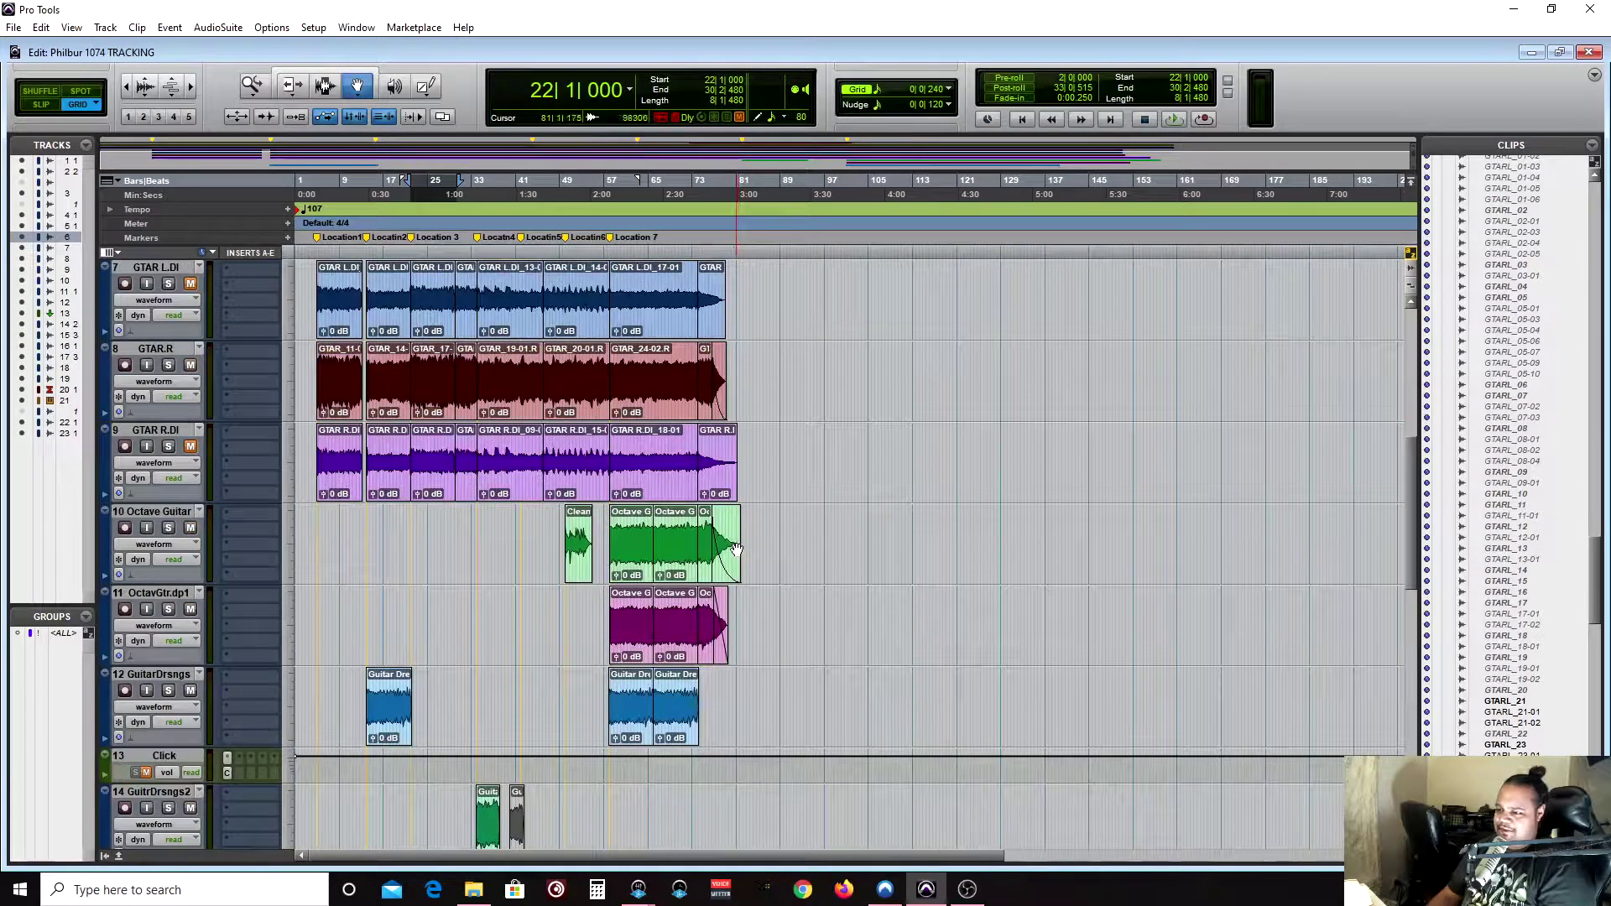
scroll(735, 552, down, 1)
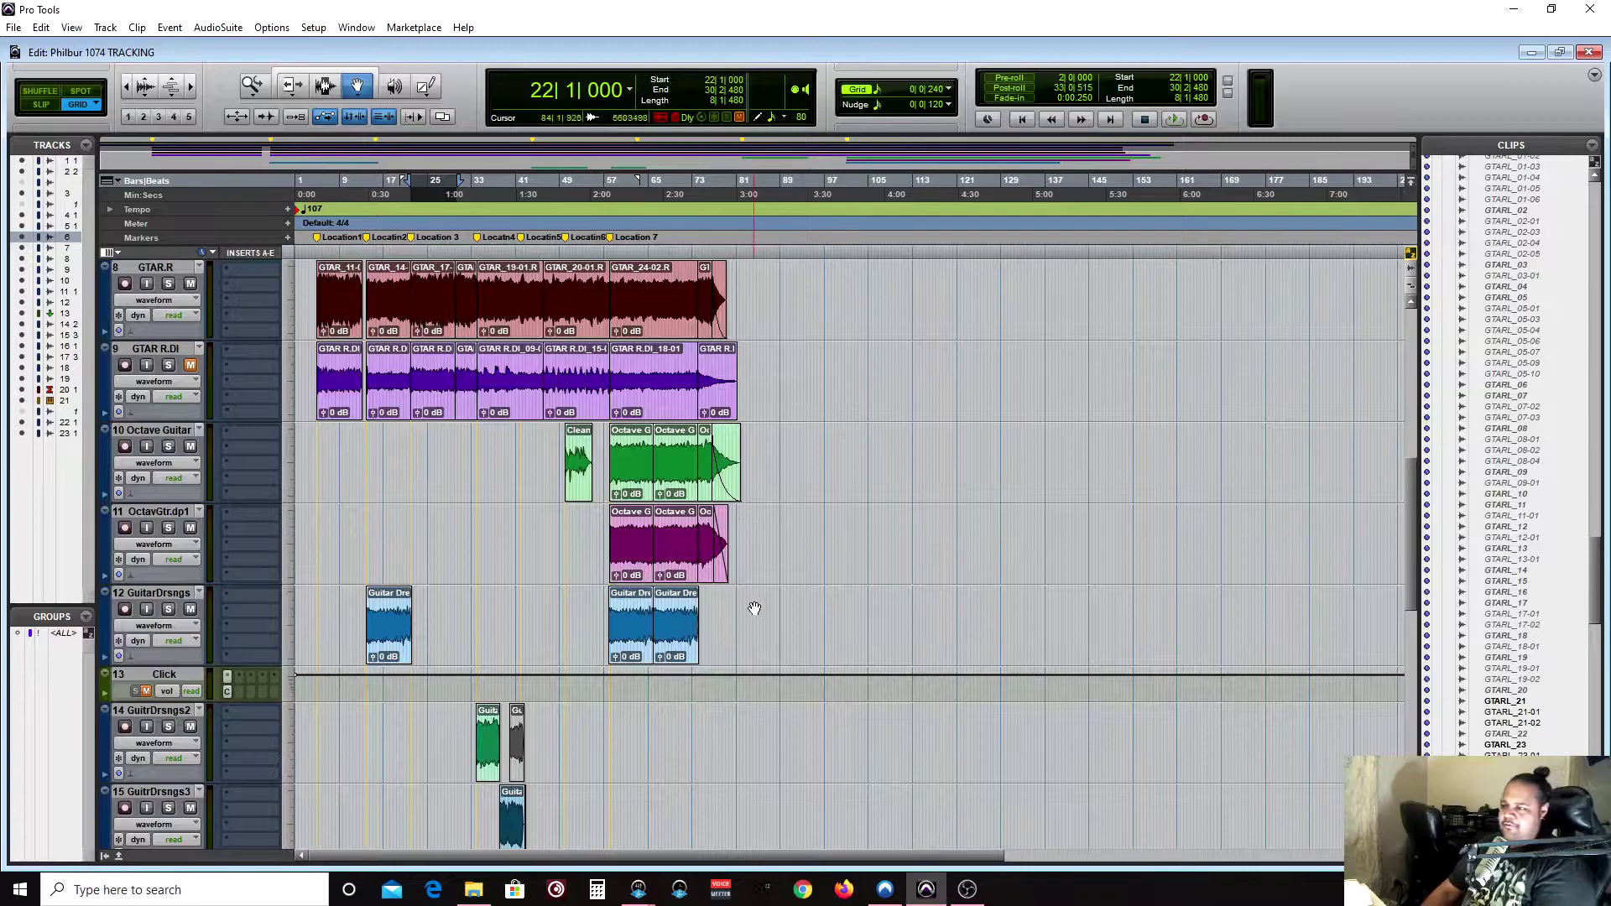
click(685, 628)
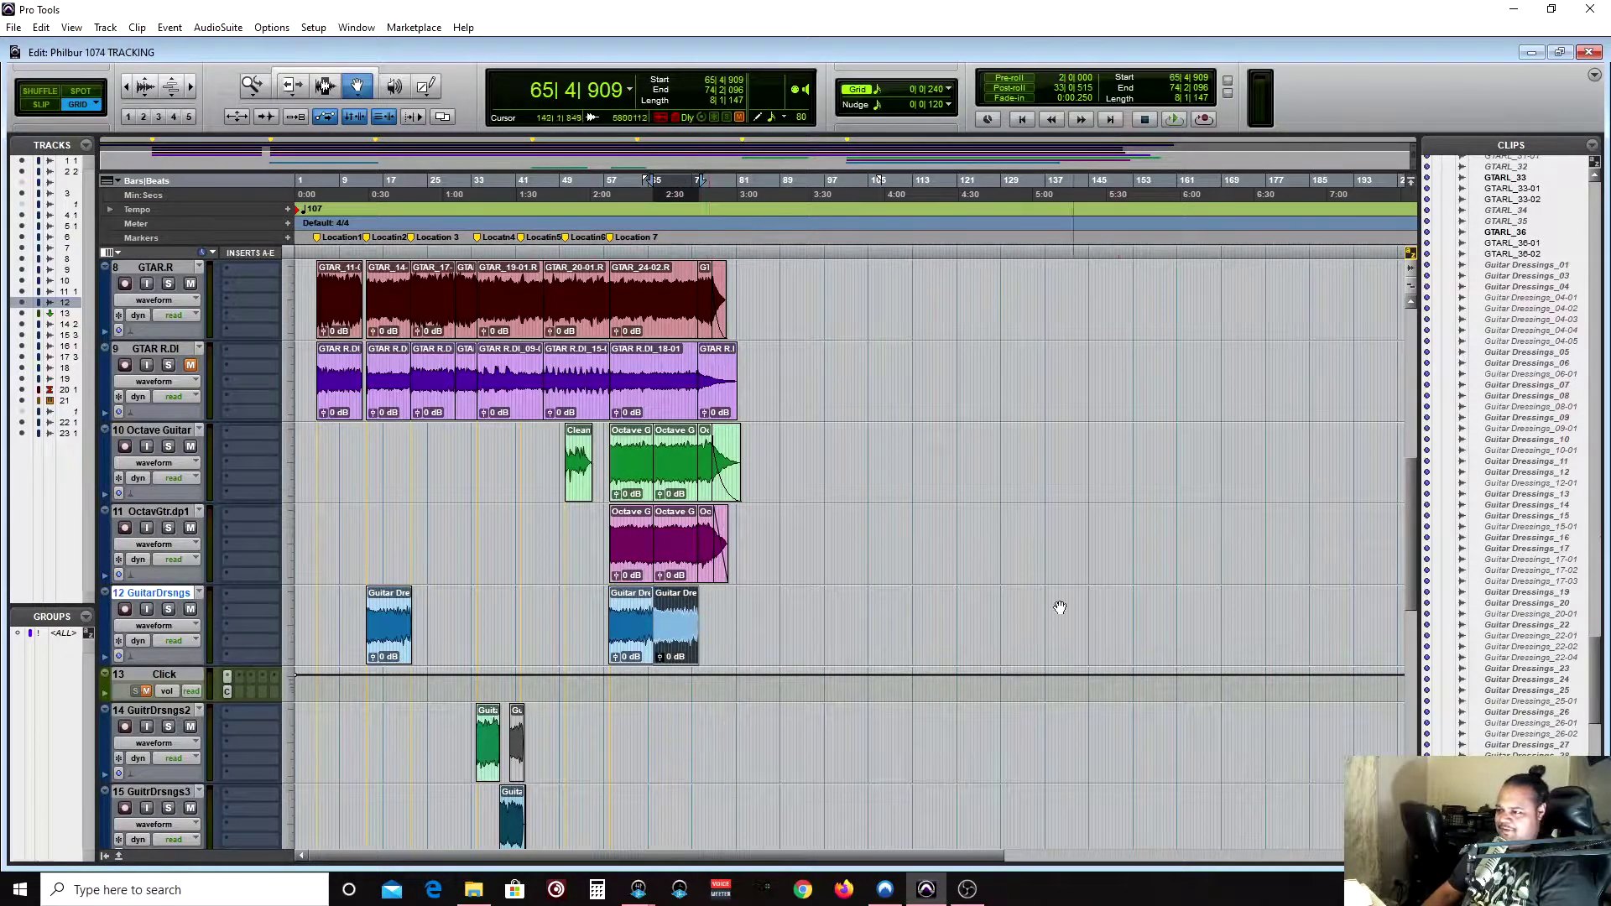
Step: Place the edit cursor exactly at bar 121 on the empty stretch of the GuitarDrsngs track with the Selector tool
key(F7)
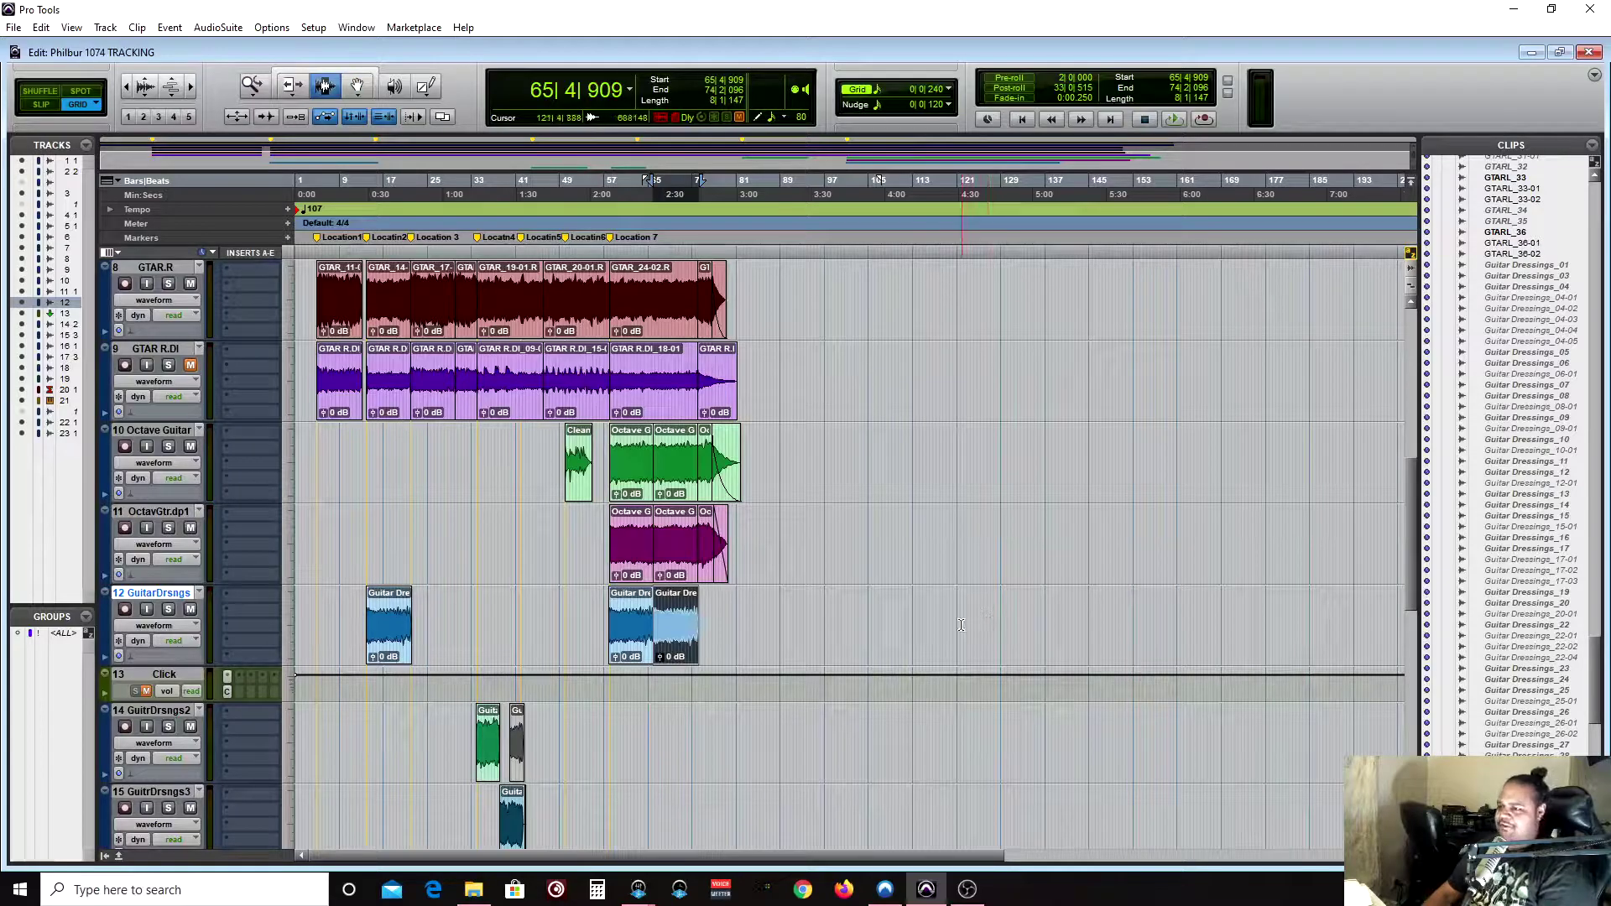
click(956, 625)
click(959, 625)
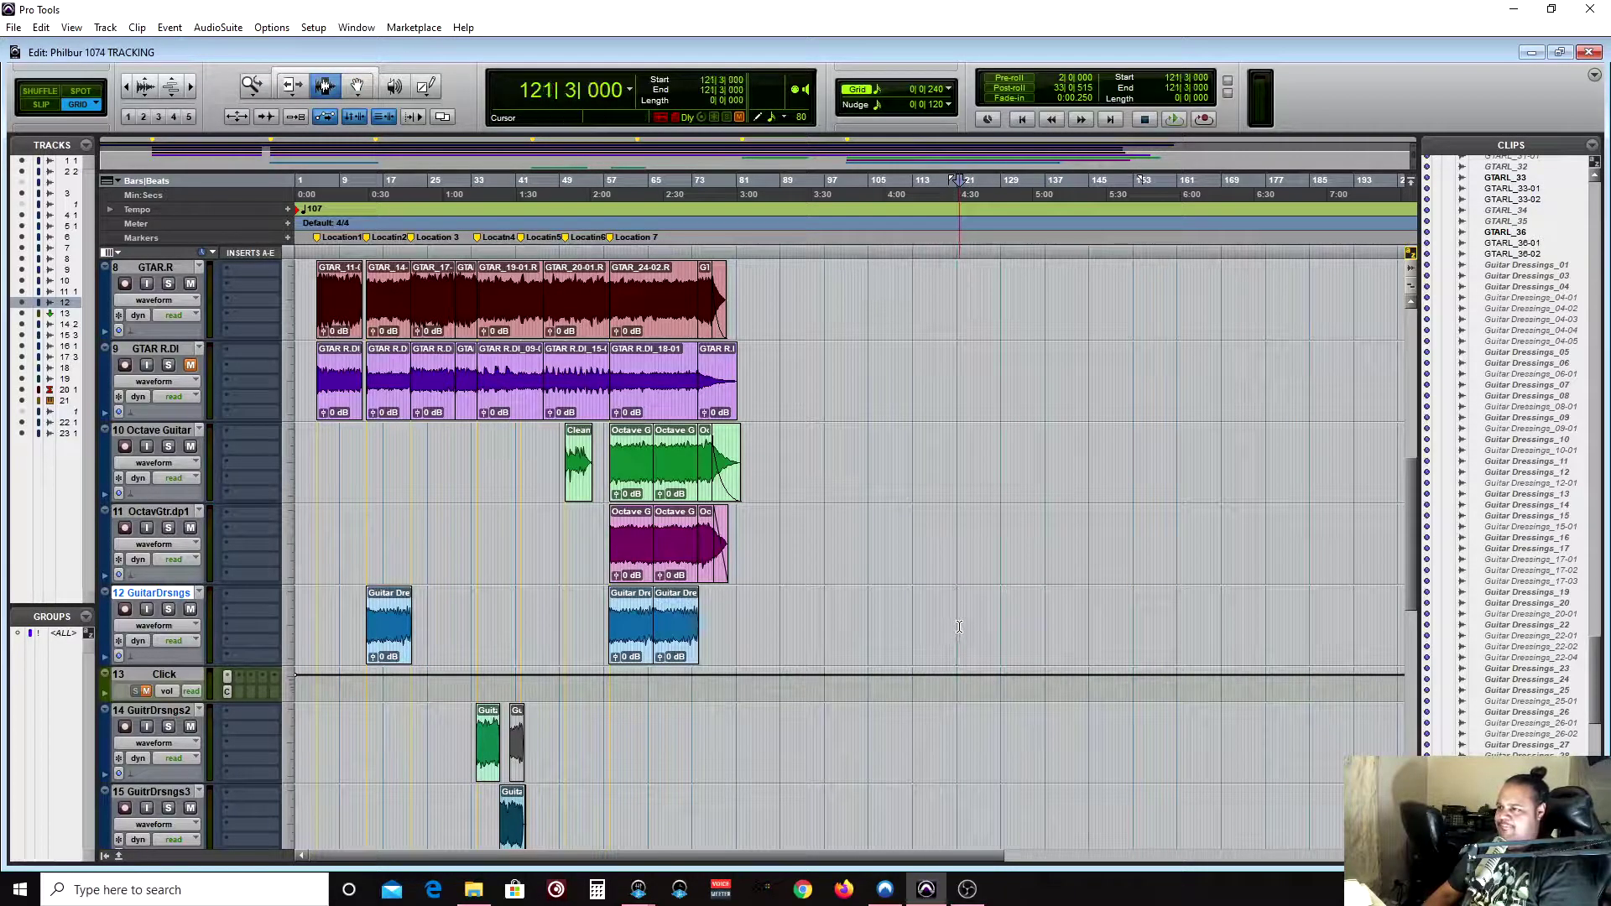
key(ctrl+])
key(ctrl+])
key(ctrl+])
key(ctrl+])
click(808, 621)
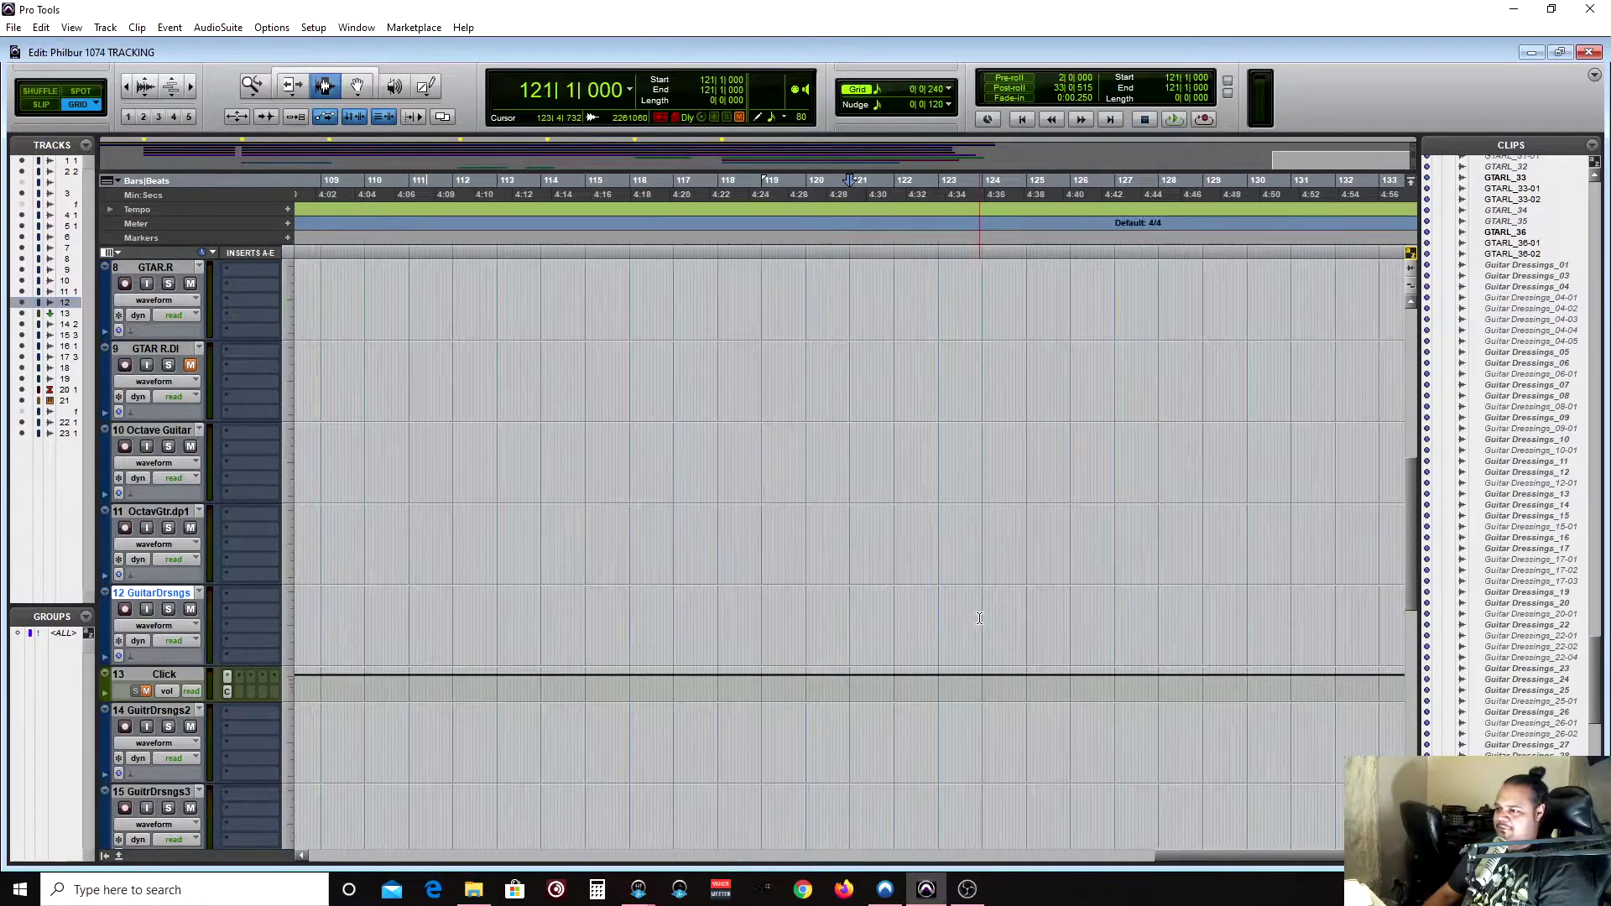
Step: Try pasting the copied Guitar Dressings clip at bar 121 with the Grabber tool active, and undo the paste
key(ctrl+[)
key(ctrl+[)
key(ctrl+[)
key(ctrl+[)
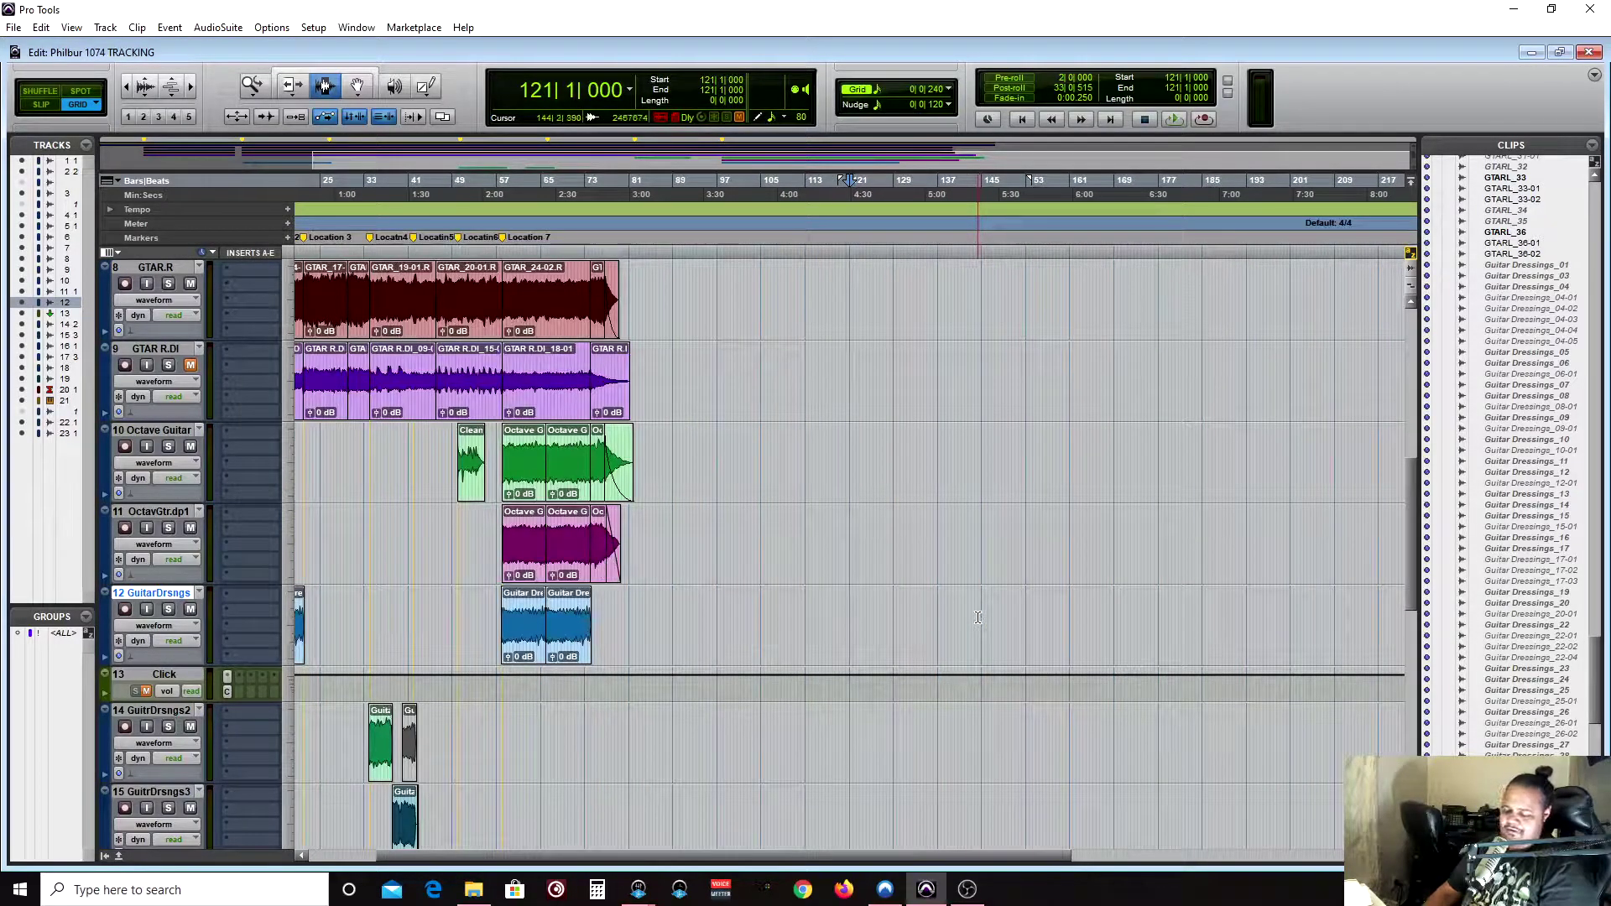
key(F8)
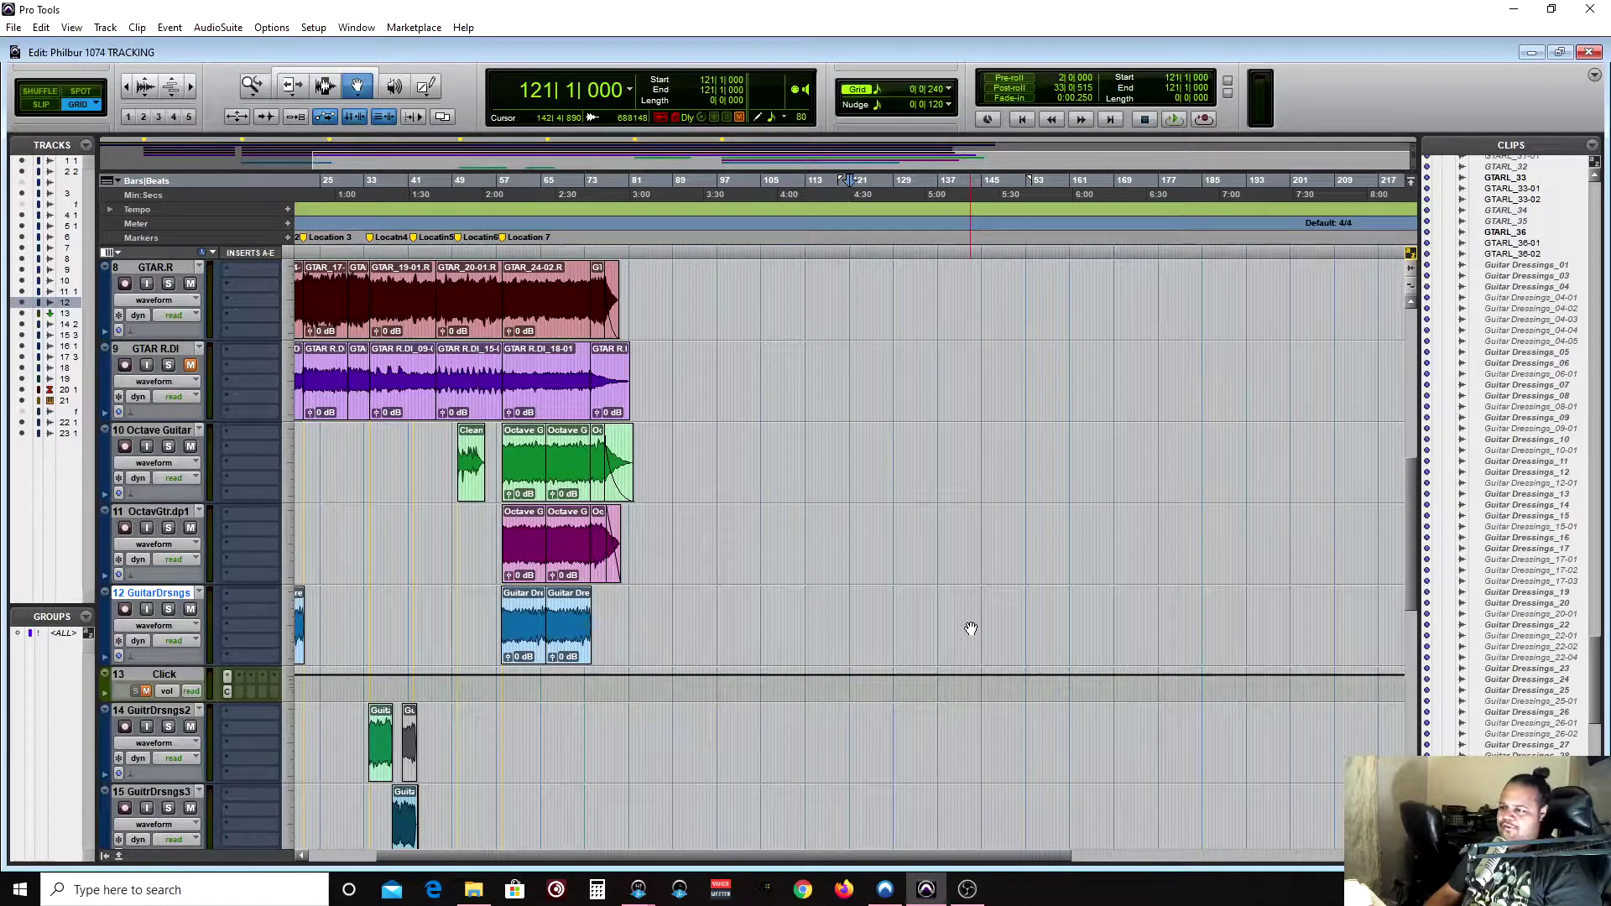
key(ctrl+v)
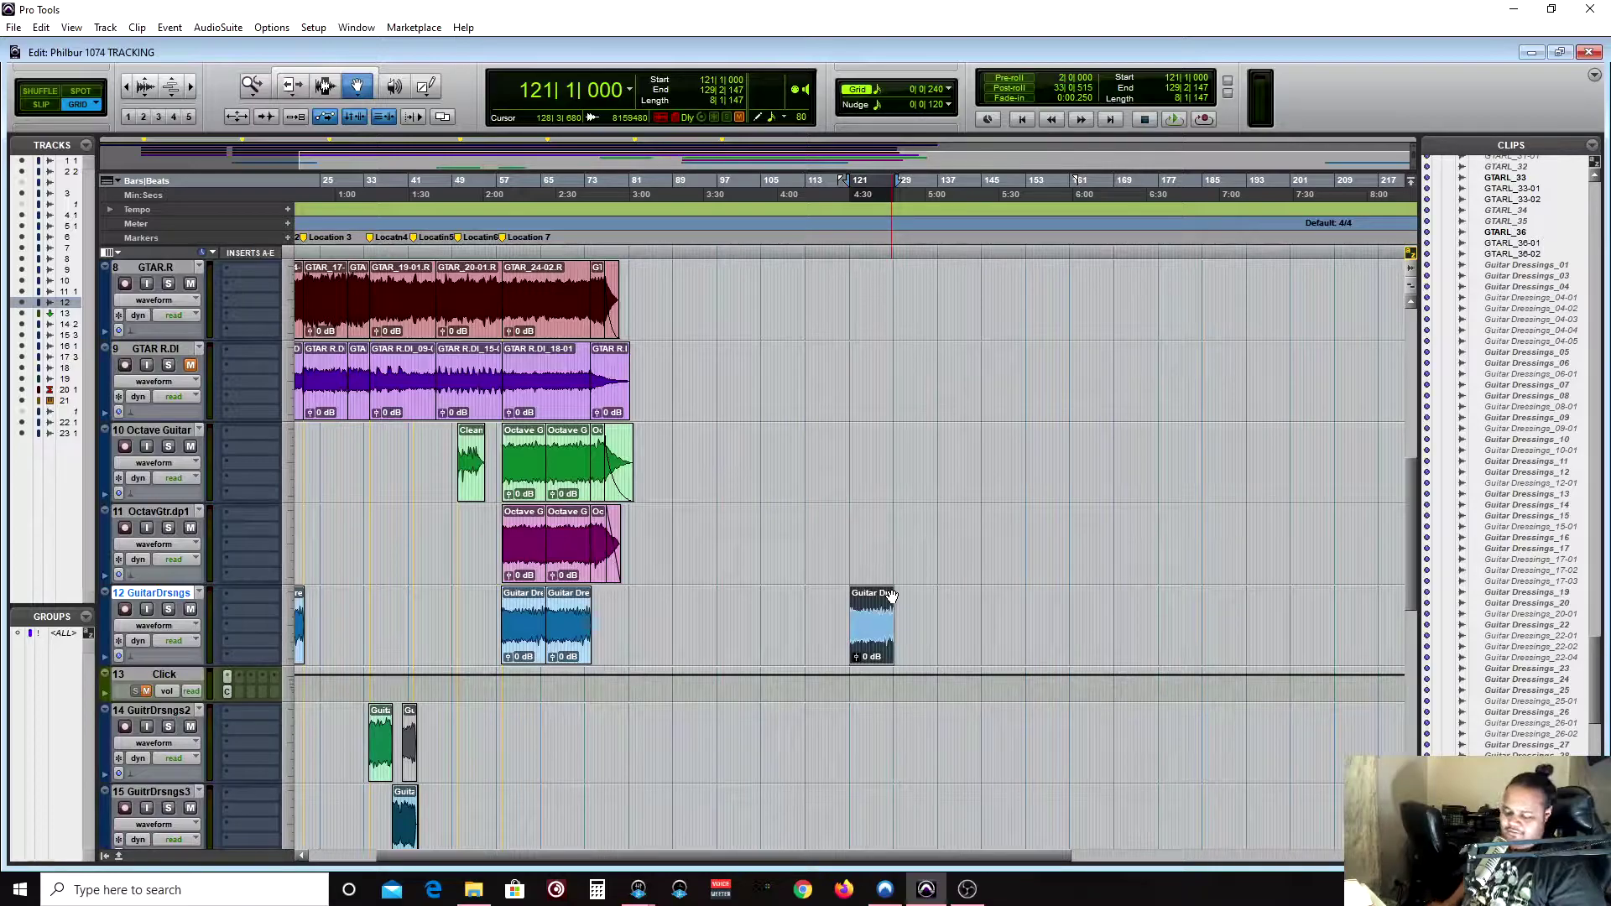
key(ctrl+z)
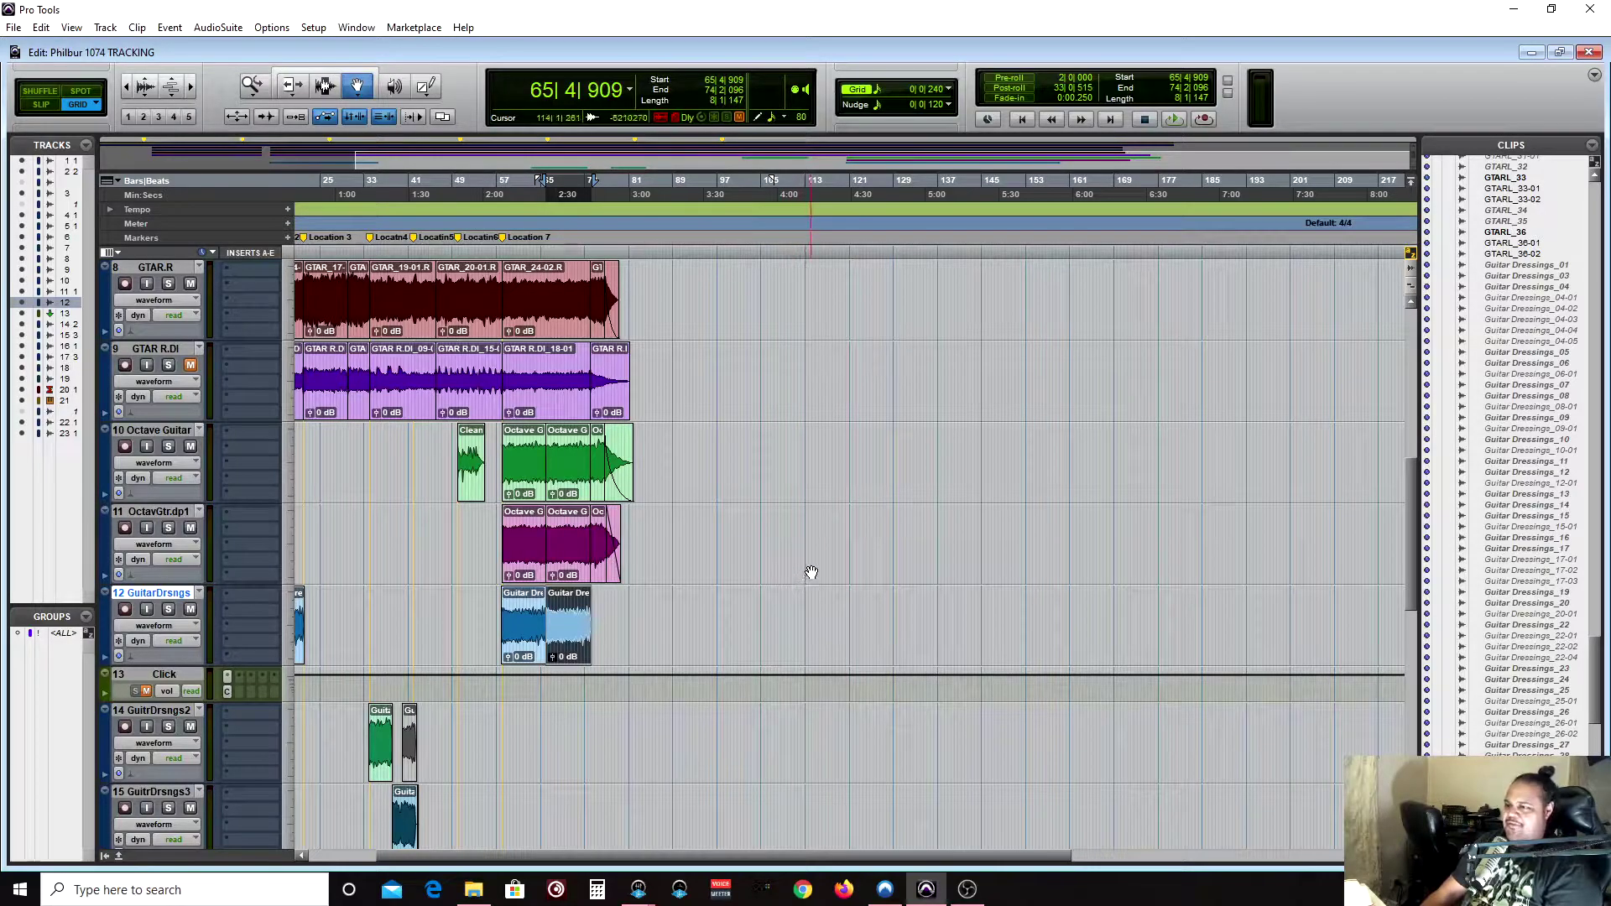
Step: Go to Location 1 and examine the guitar tracks' clip boundaries against the markers through the end of the song
scroll(818, 569, left, 3)
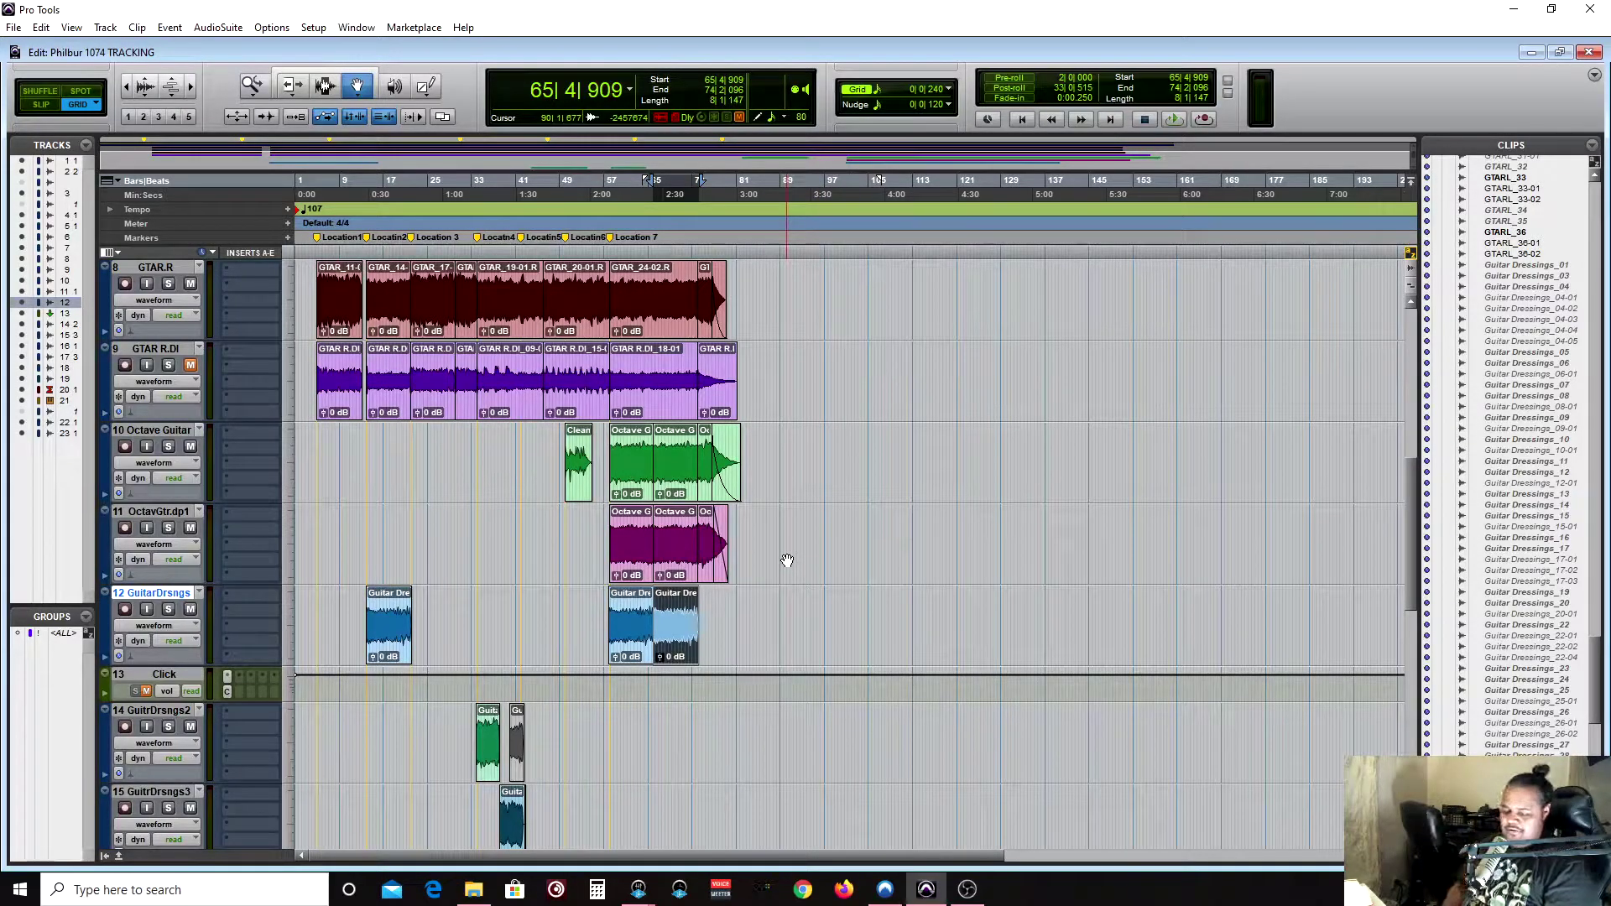
key(e)
key(e)
key(ctrl+alt+Down)
key(ctrl+alt+Up)
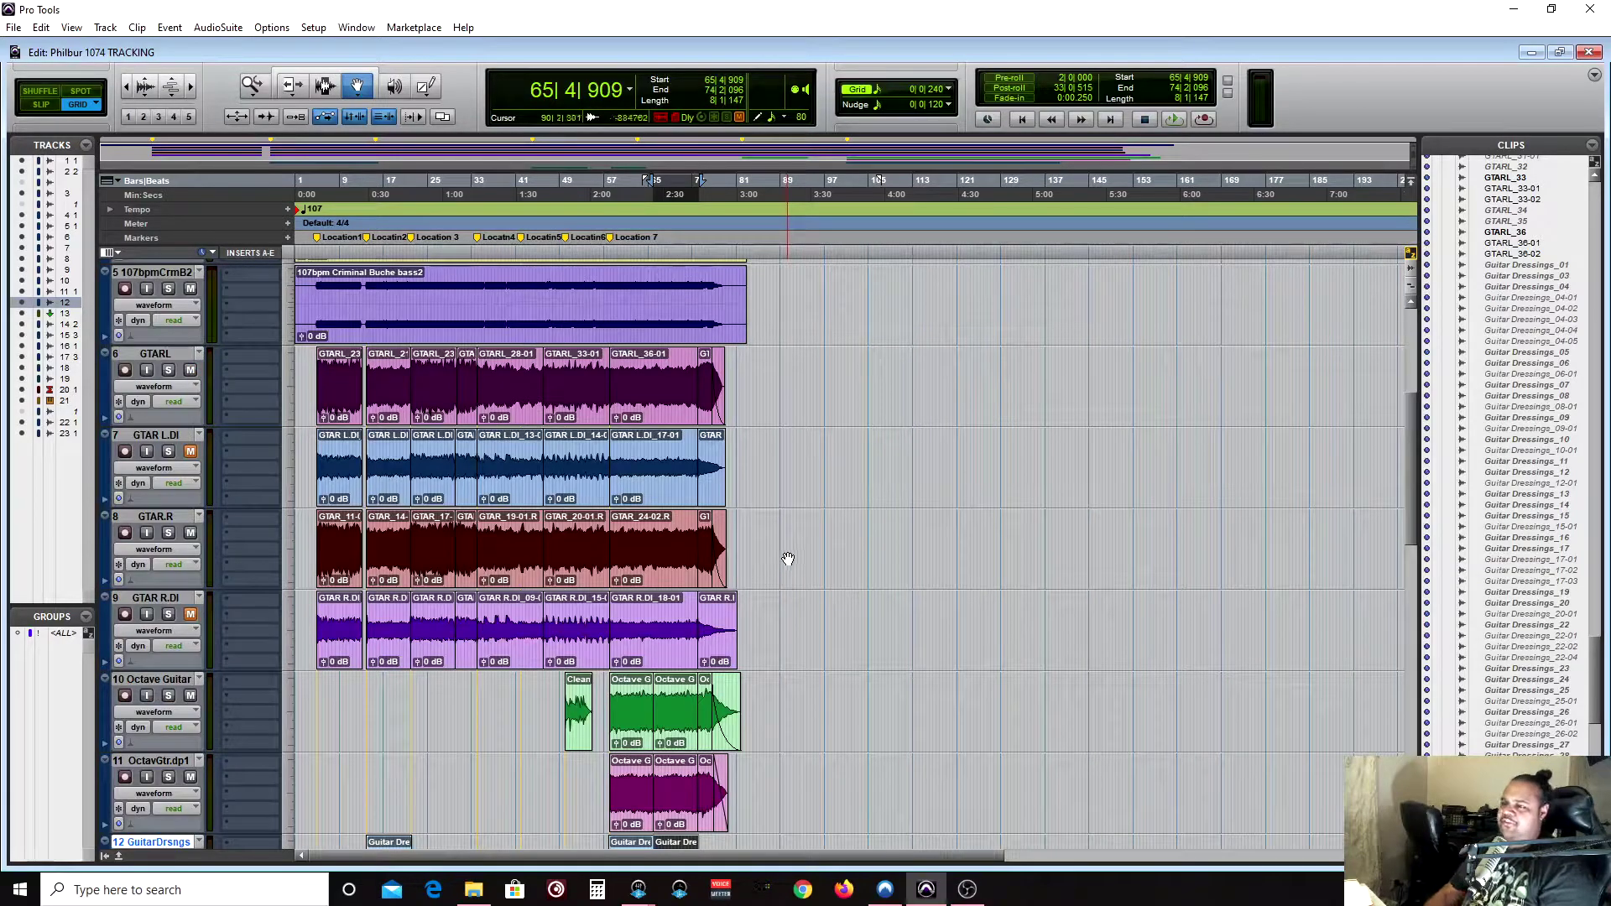
key(t)
key(t)
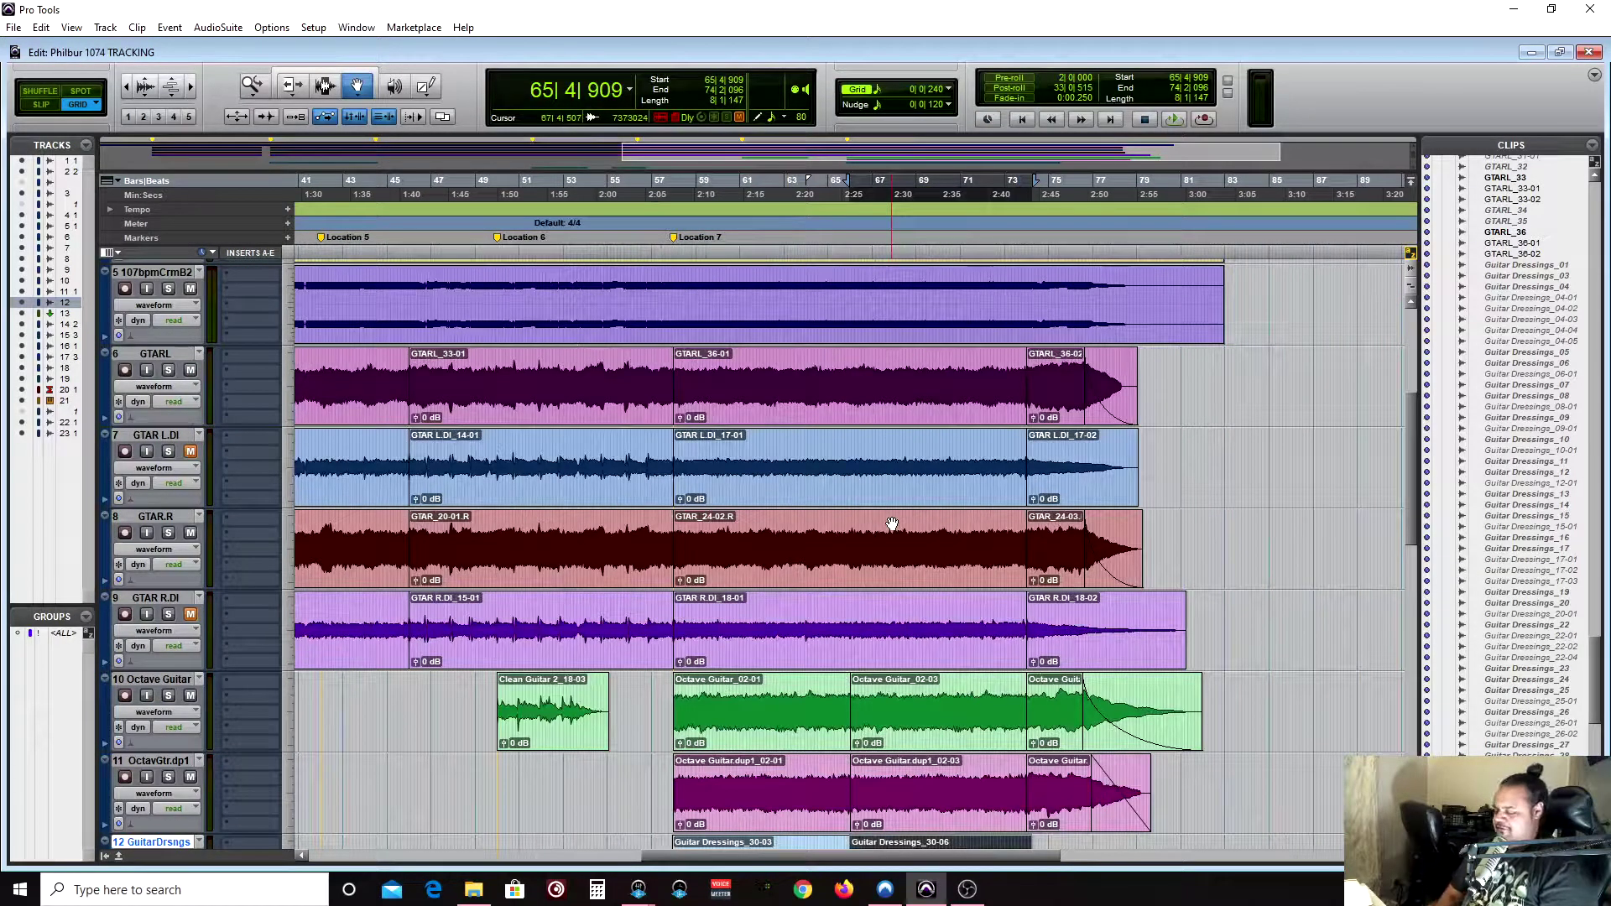
key(Return)
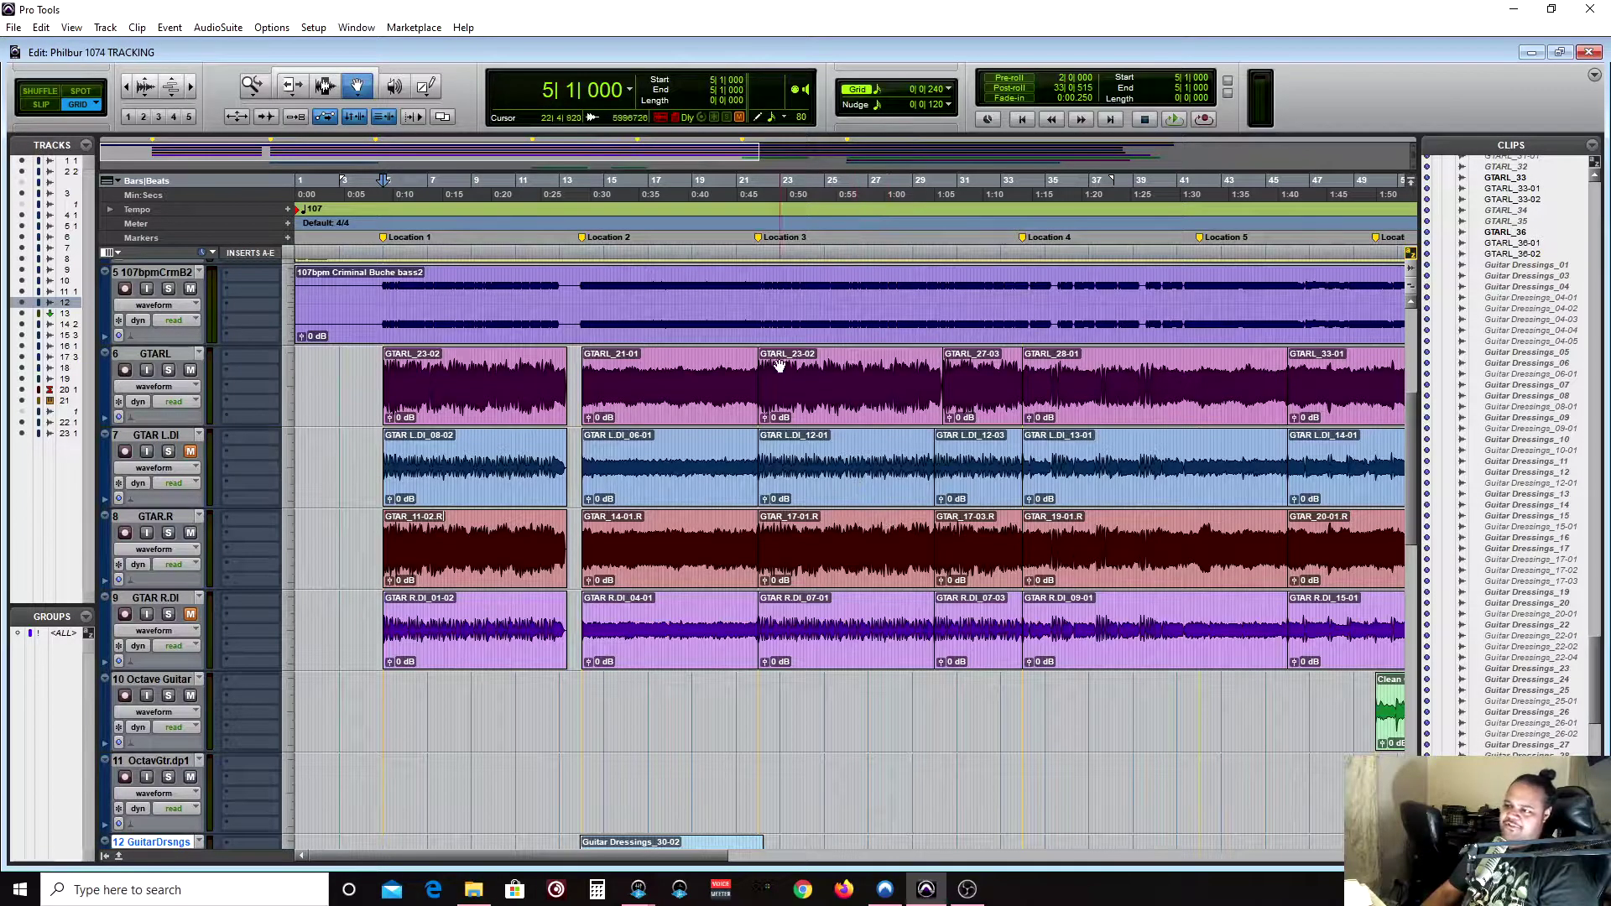
scroll(762, 349, right, 5)
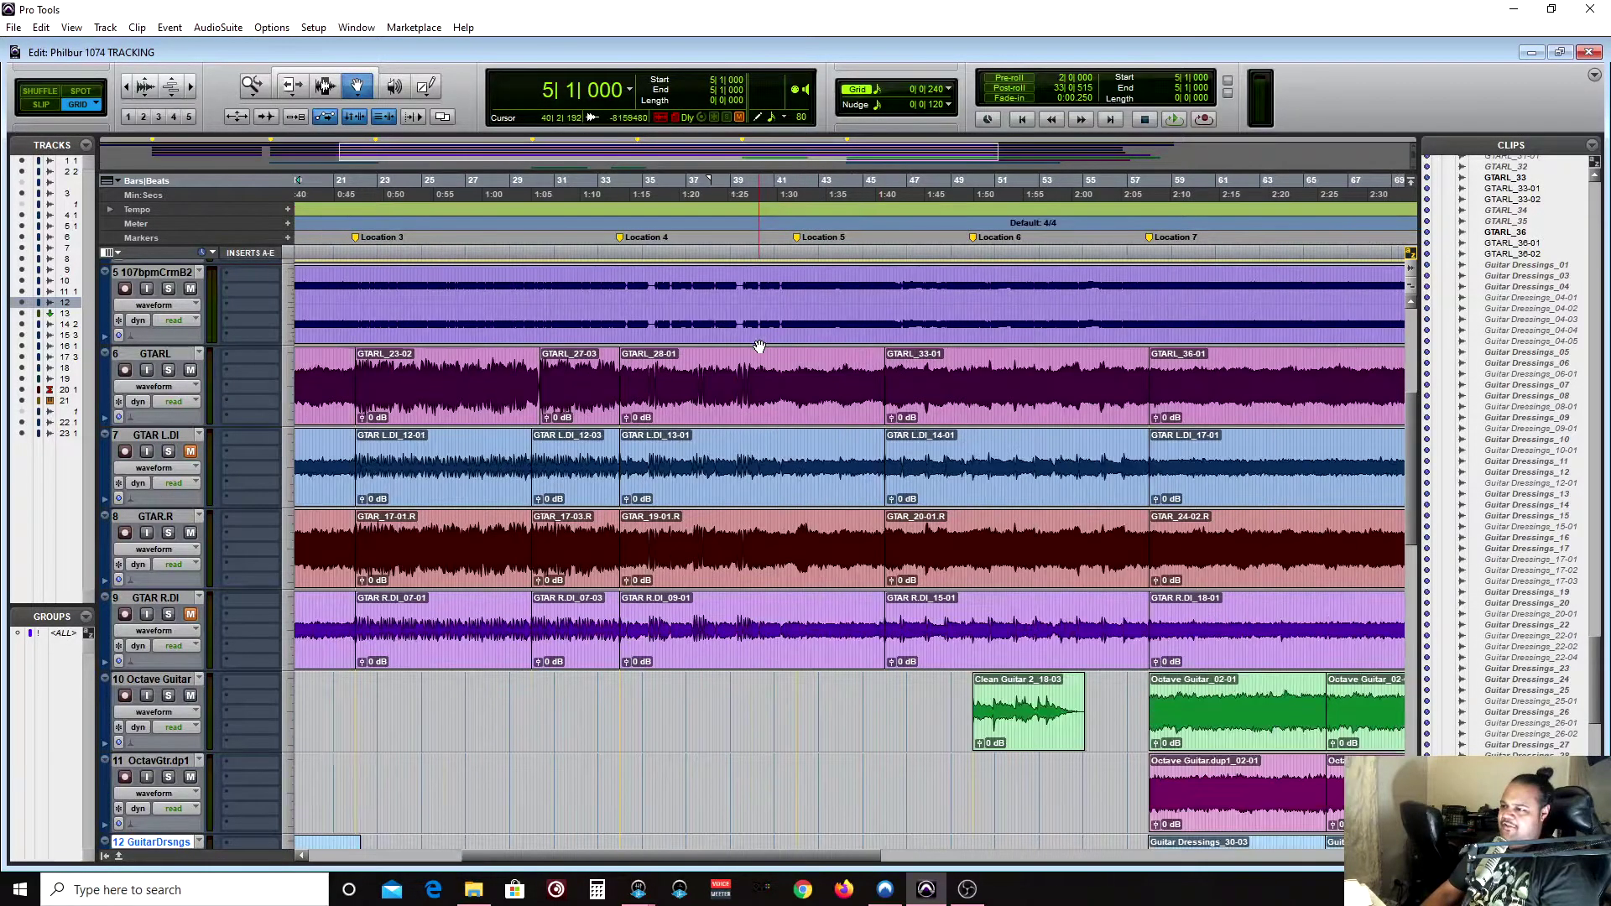
scroll(759, 348, left, 2)
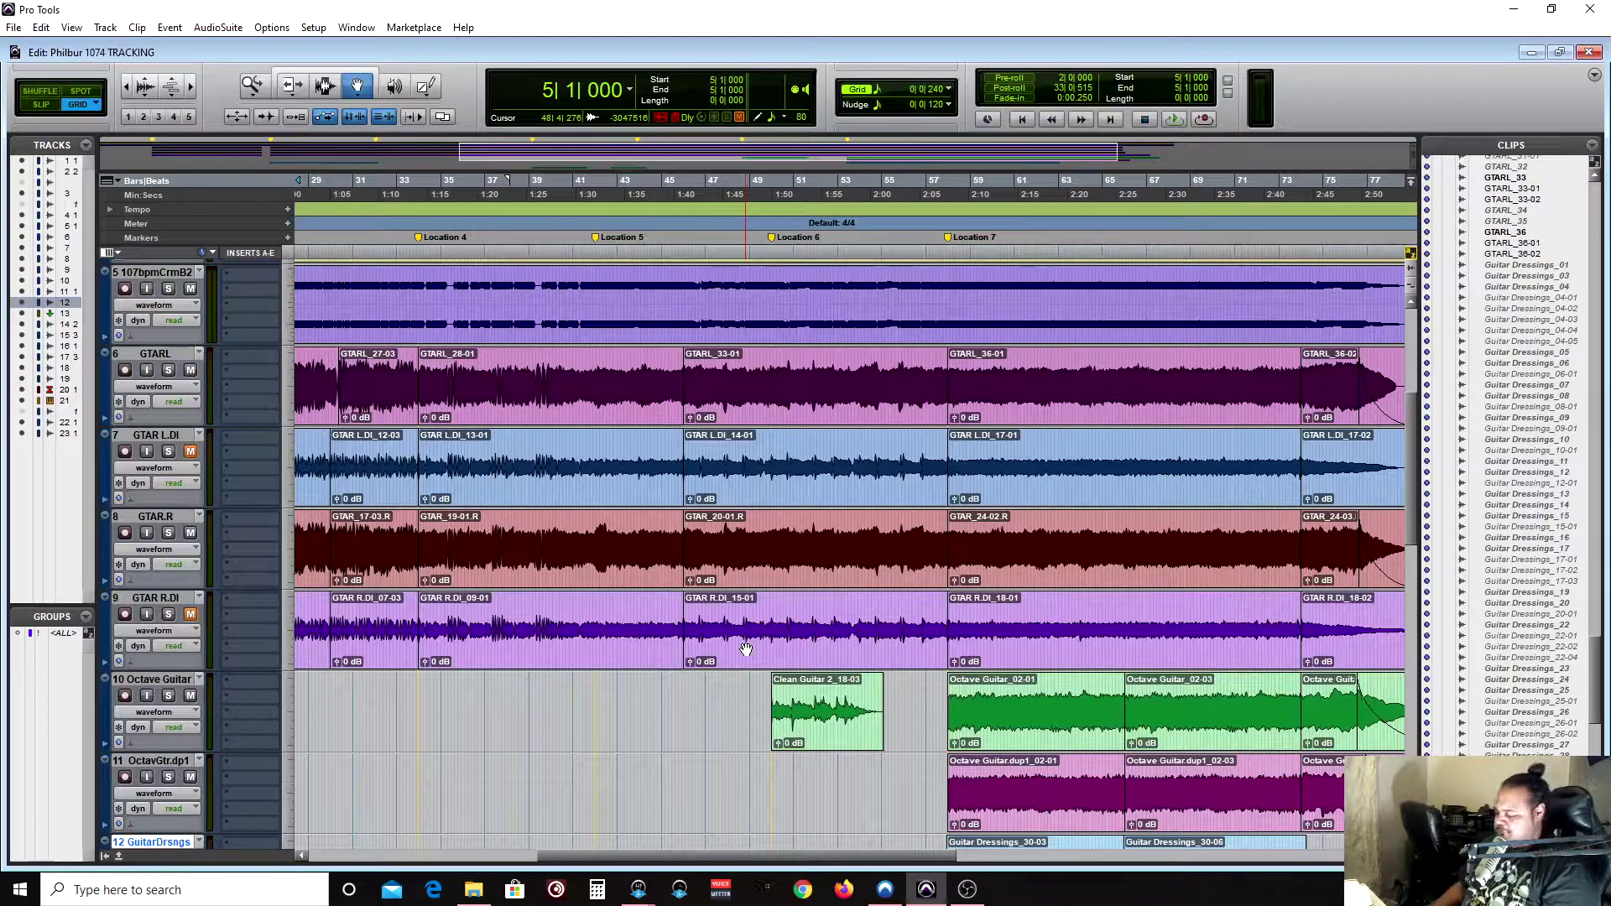
scroll(745, 649, right, 5)
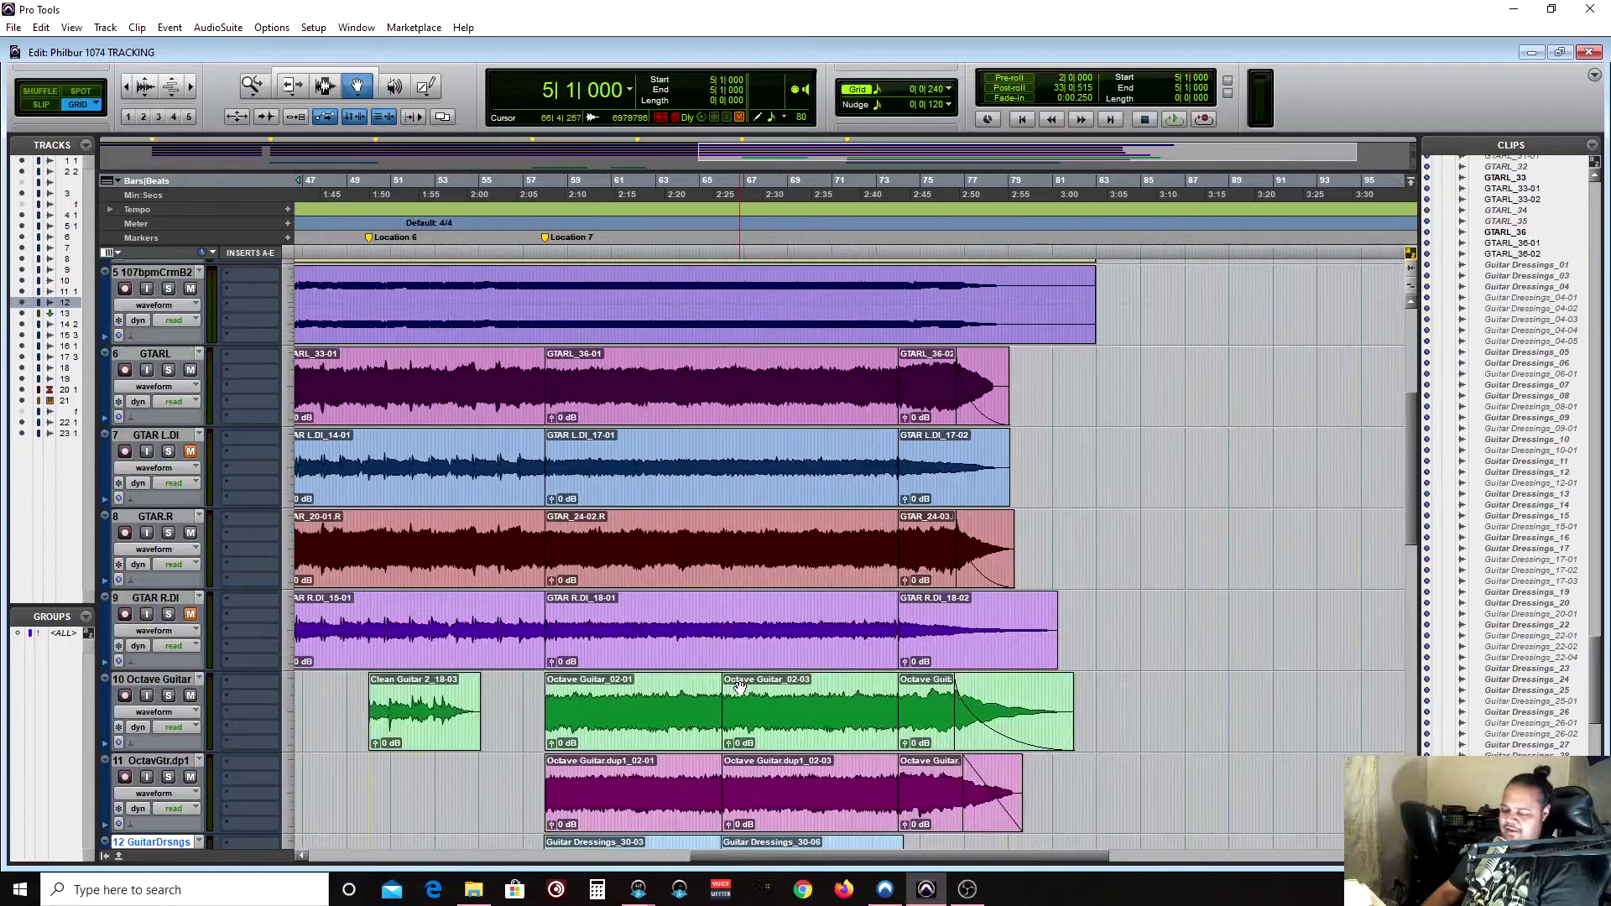
Step: Place the edit cursor at bar 85 on the 107bpmCrmB2 track, open a new memory location there and cancel it
key(F7)
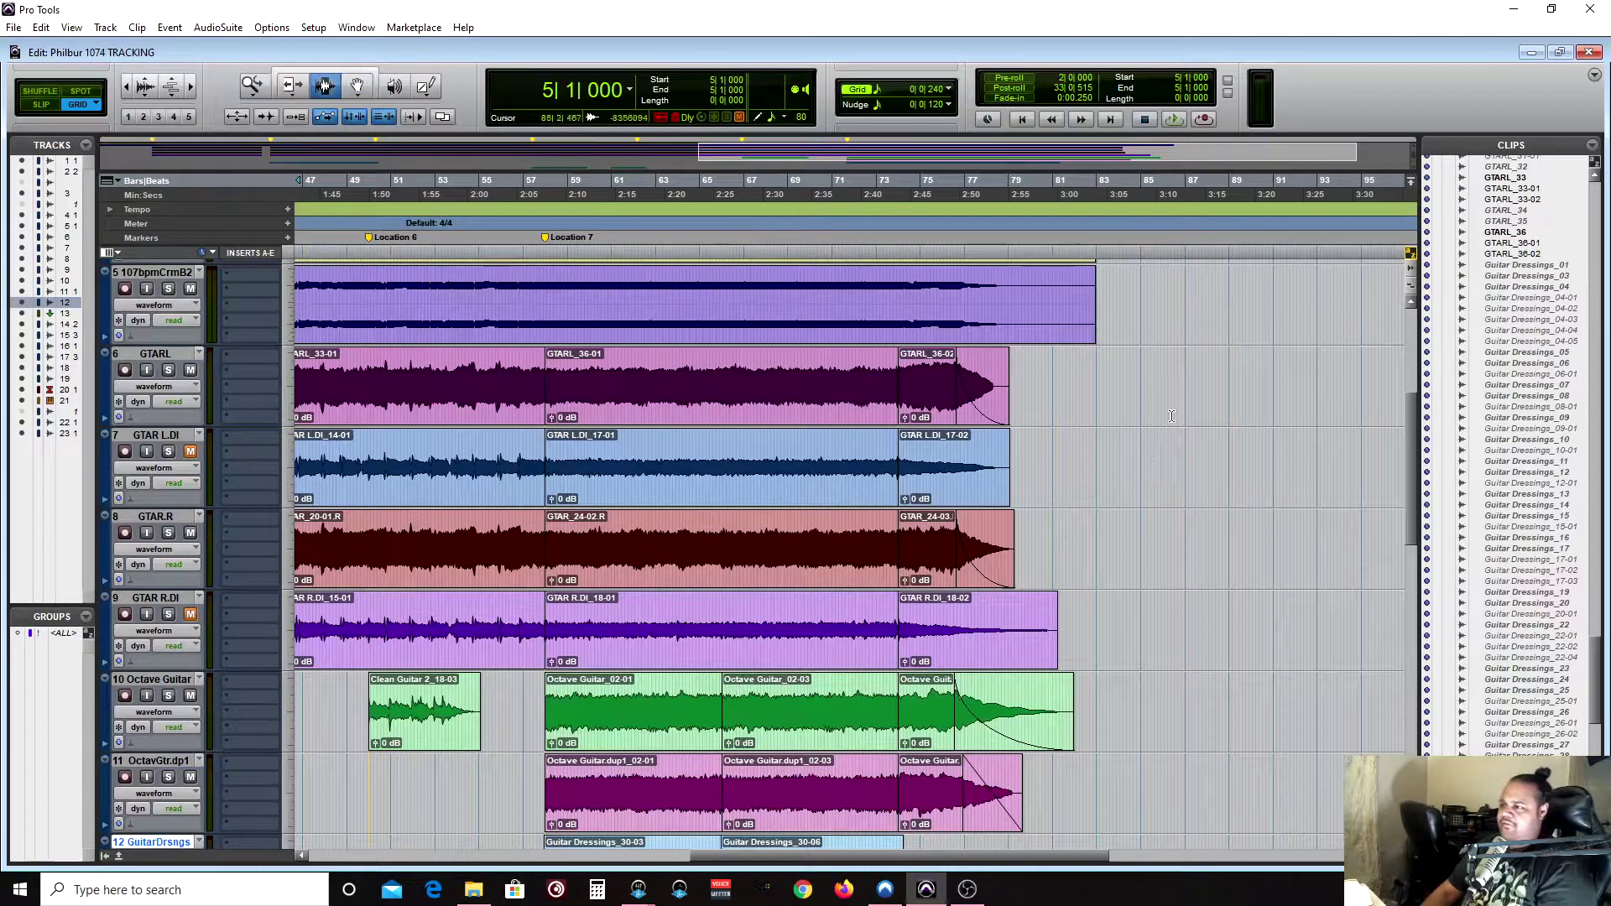
click(1142, 283)
key(ctrl+])
key(ctrl+])
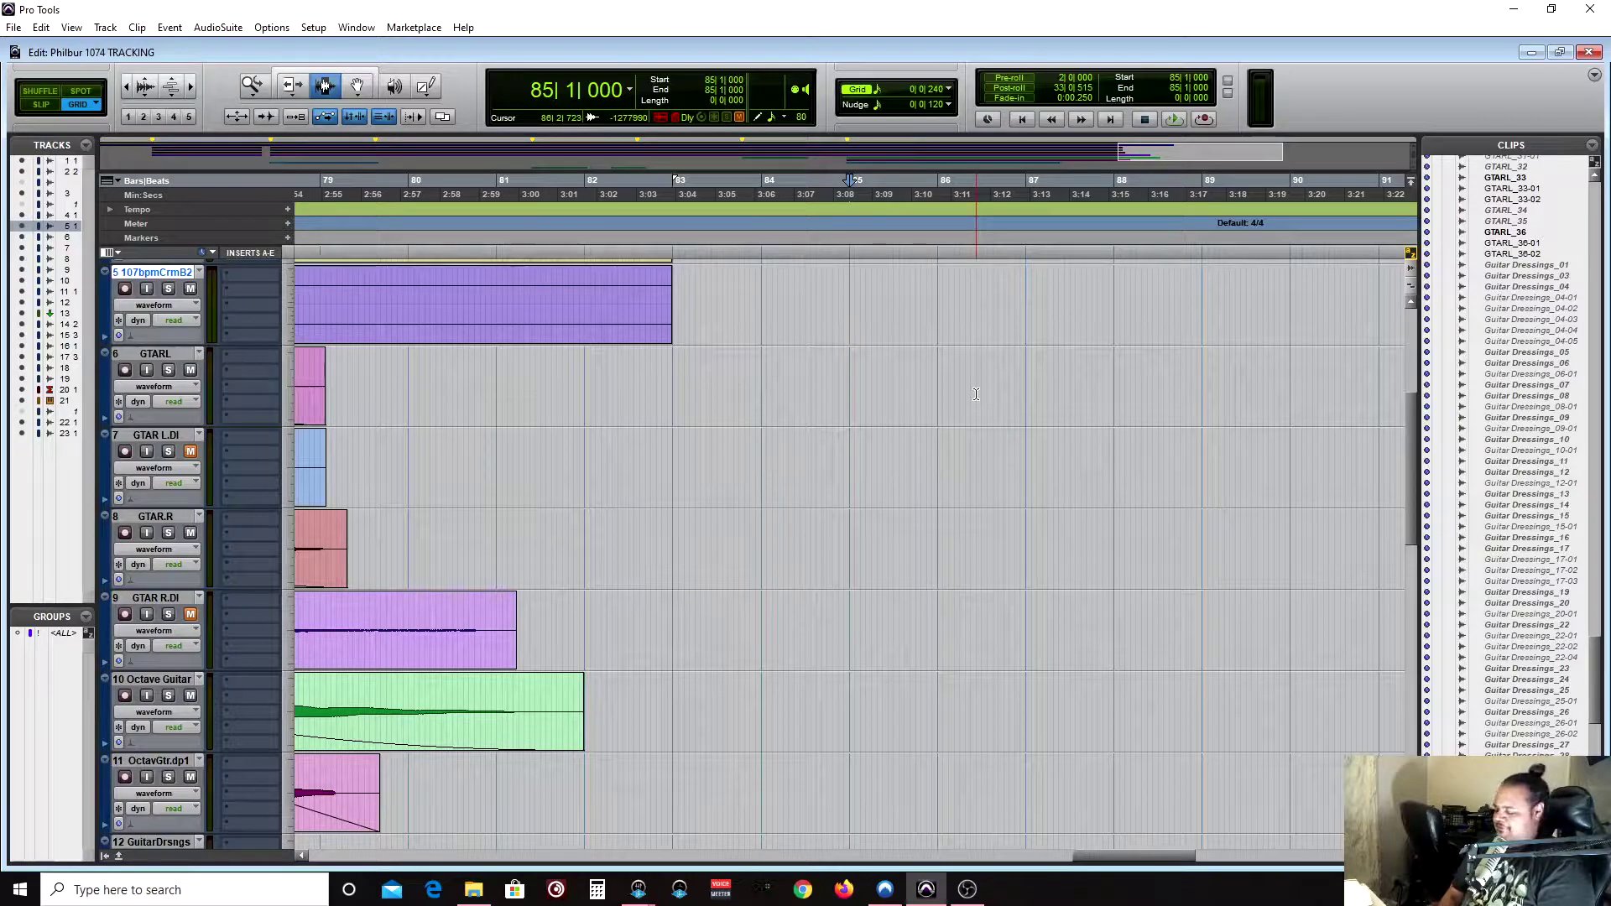
key(KP_Enter)
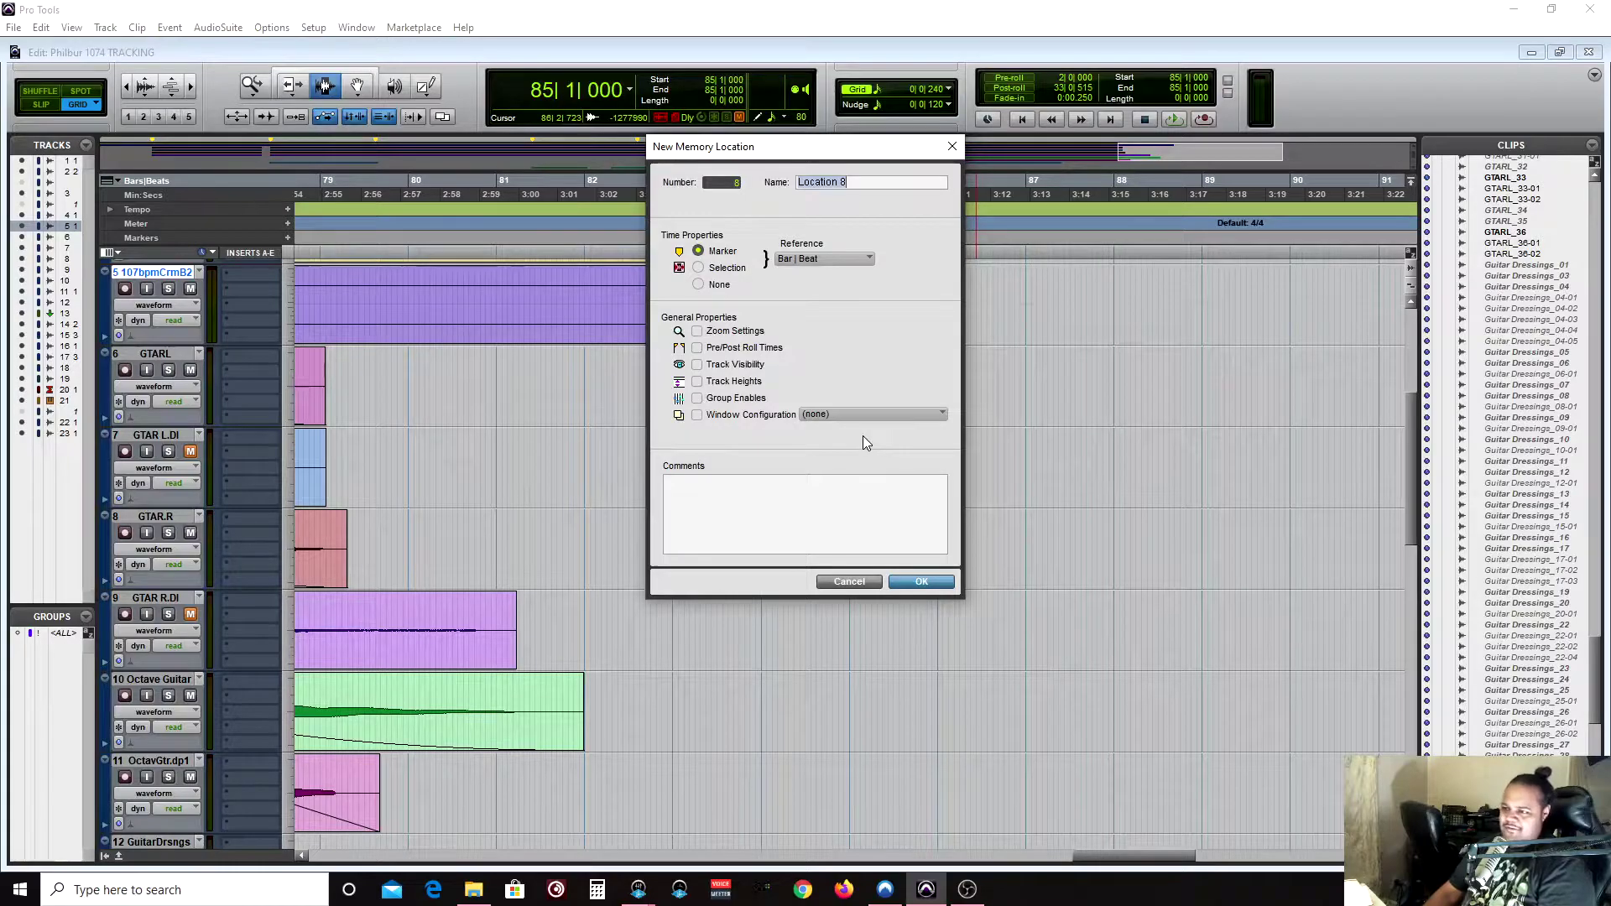
click(849, 581)
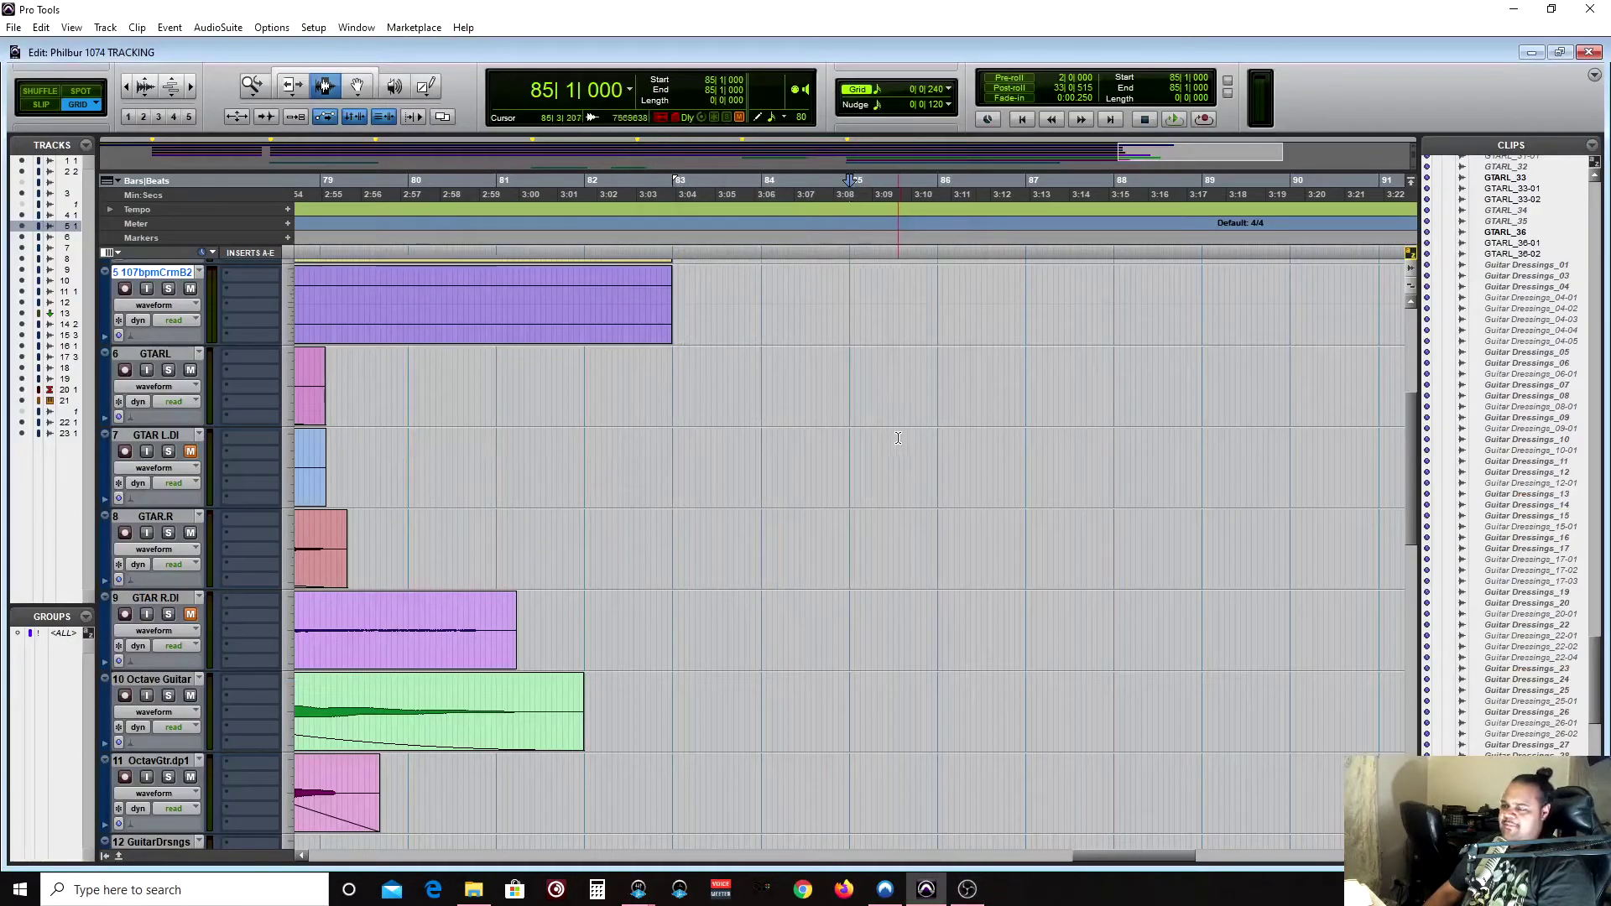
Step: Recall memory location 3 with the whole song in view, and return the edit cursor to the session start
key(ctrl+bracketleft)
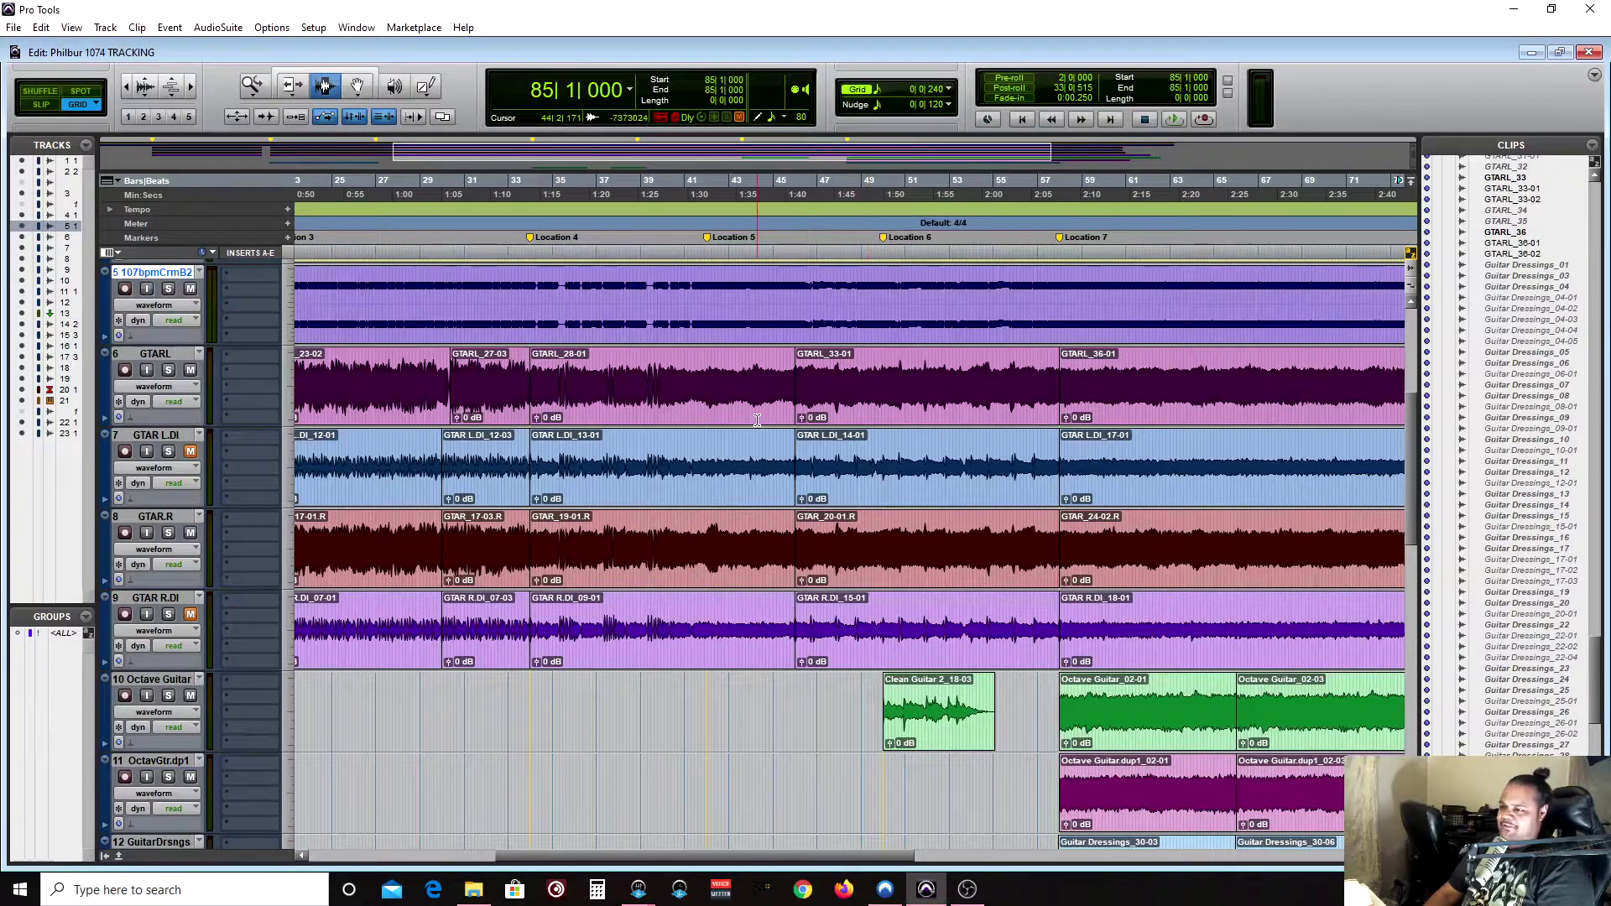
key(ctrl+bracketleft)
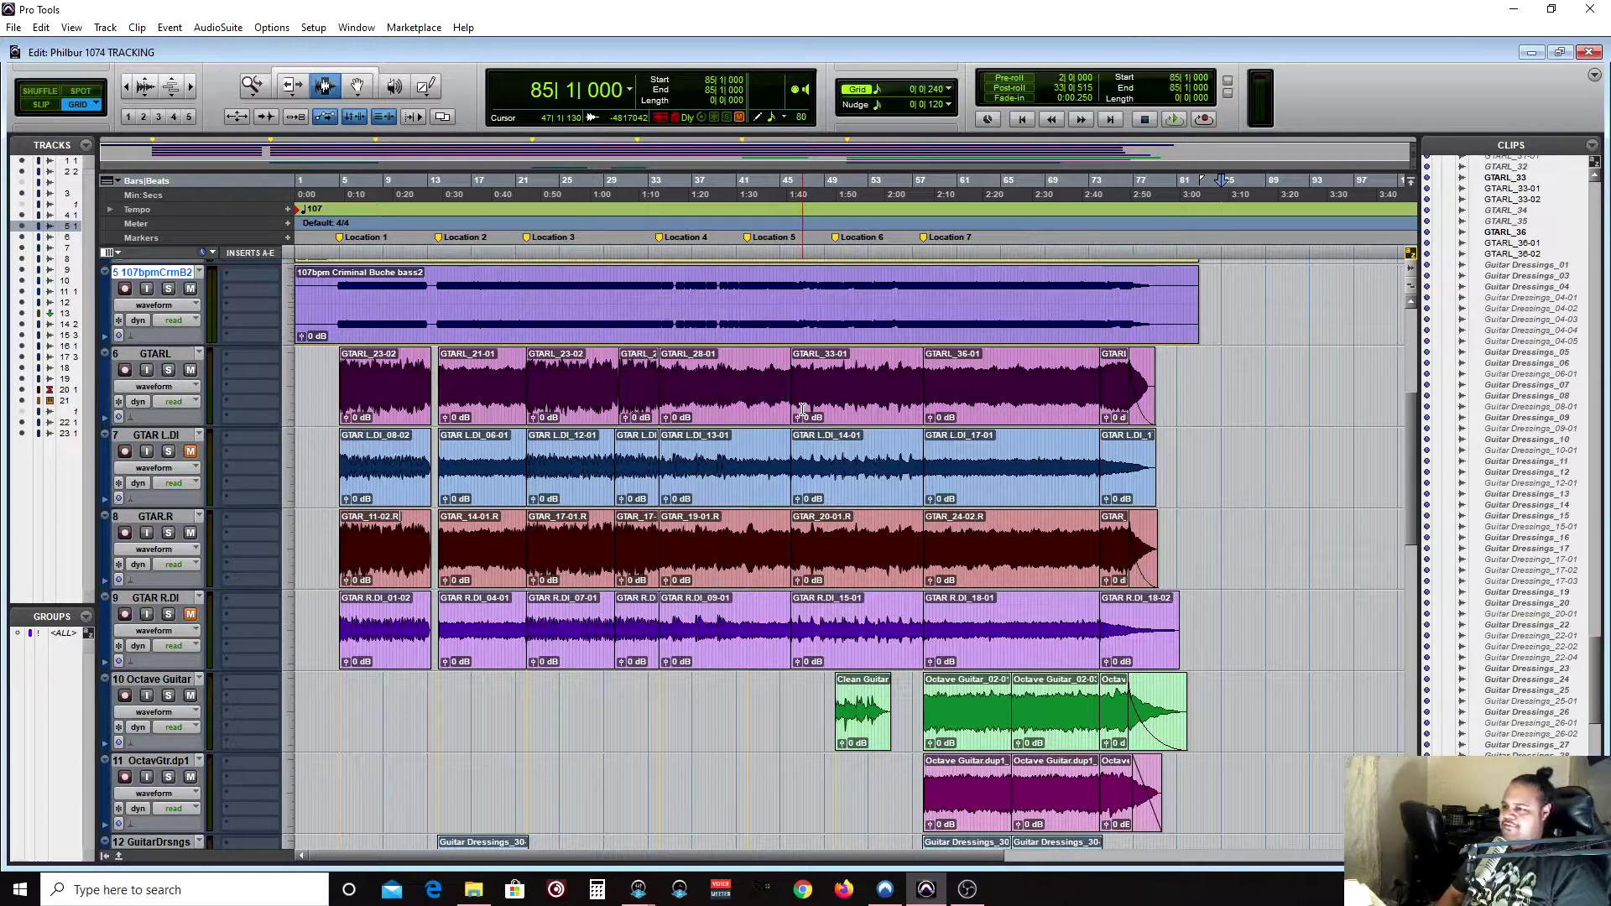
key(KP_Decimal)
key(3)
key(KP_Decimal)
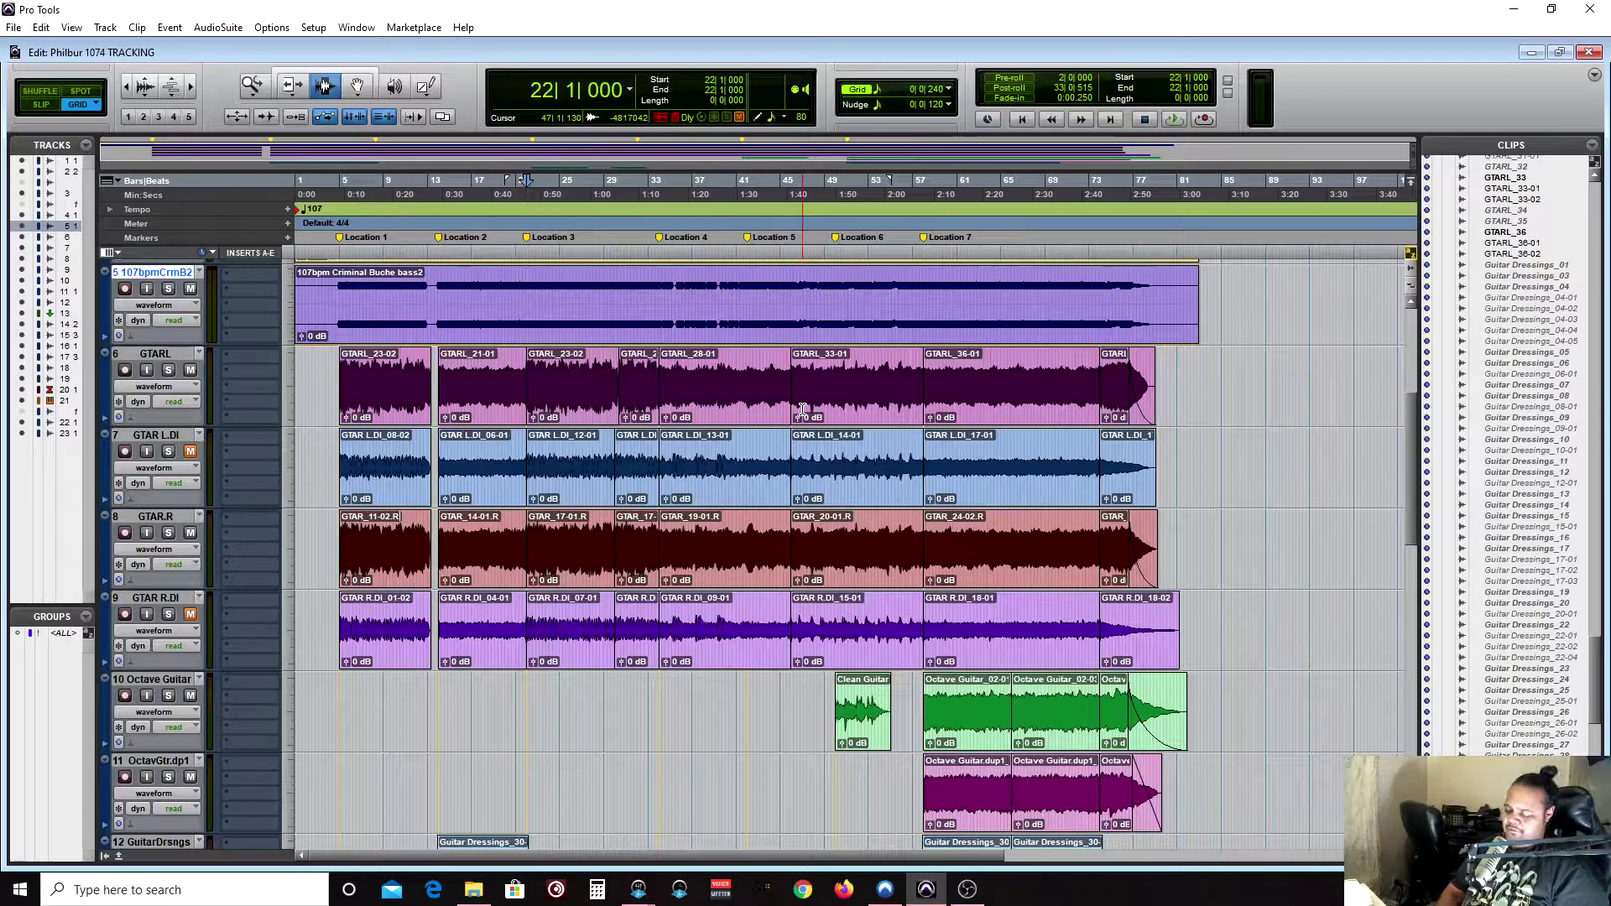
key(Return)
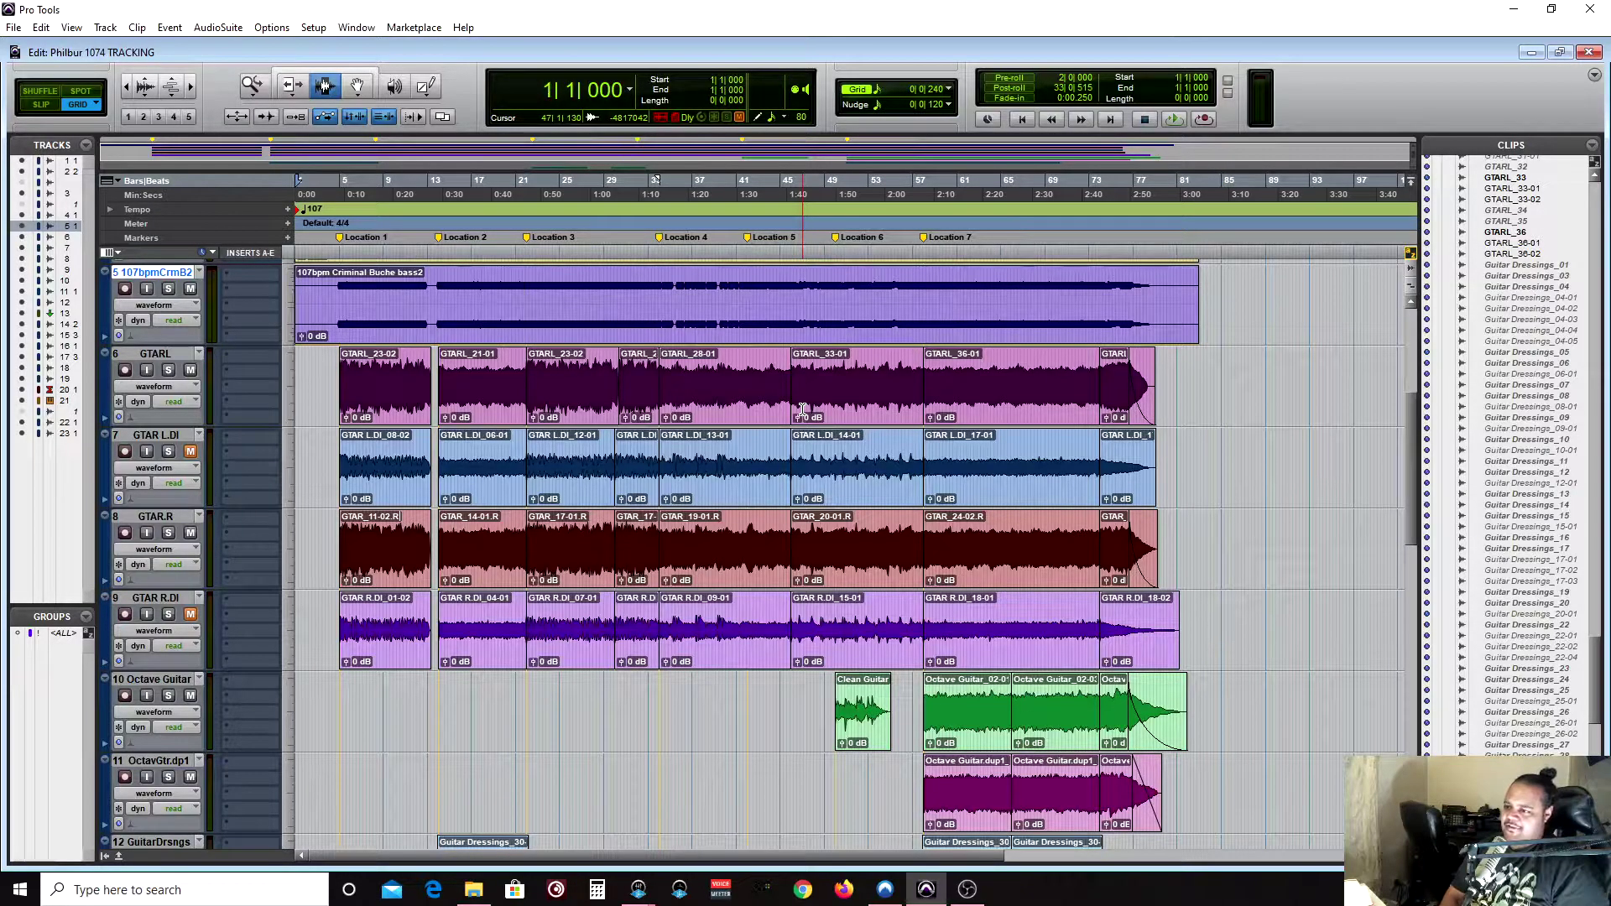
Step: Recall memory location 3 again, play the session from bar 22 and stop playback
key(KP_Decimal)
key(3)
key(KP_Decimal)
key(space)
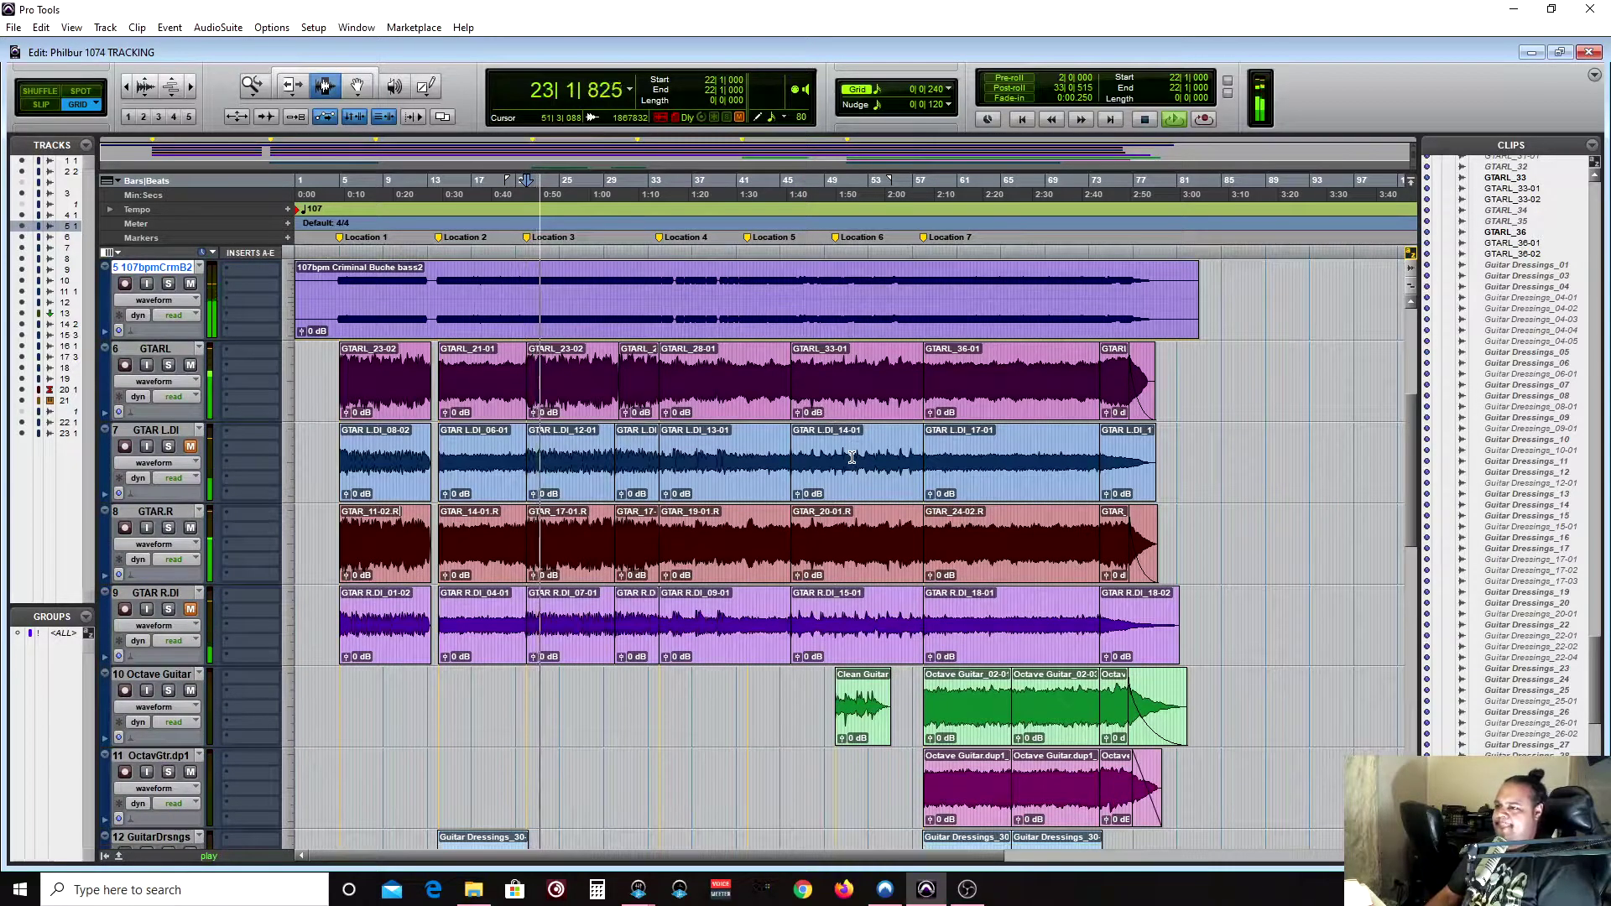
scroll(829, 416, down, 3)
key(space)
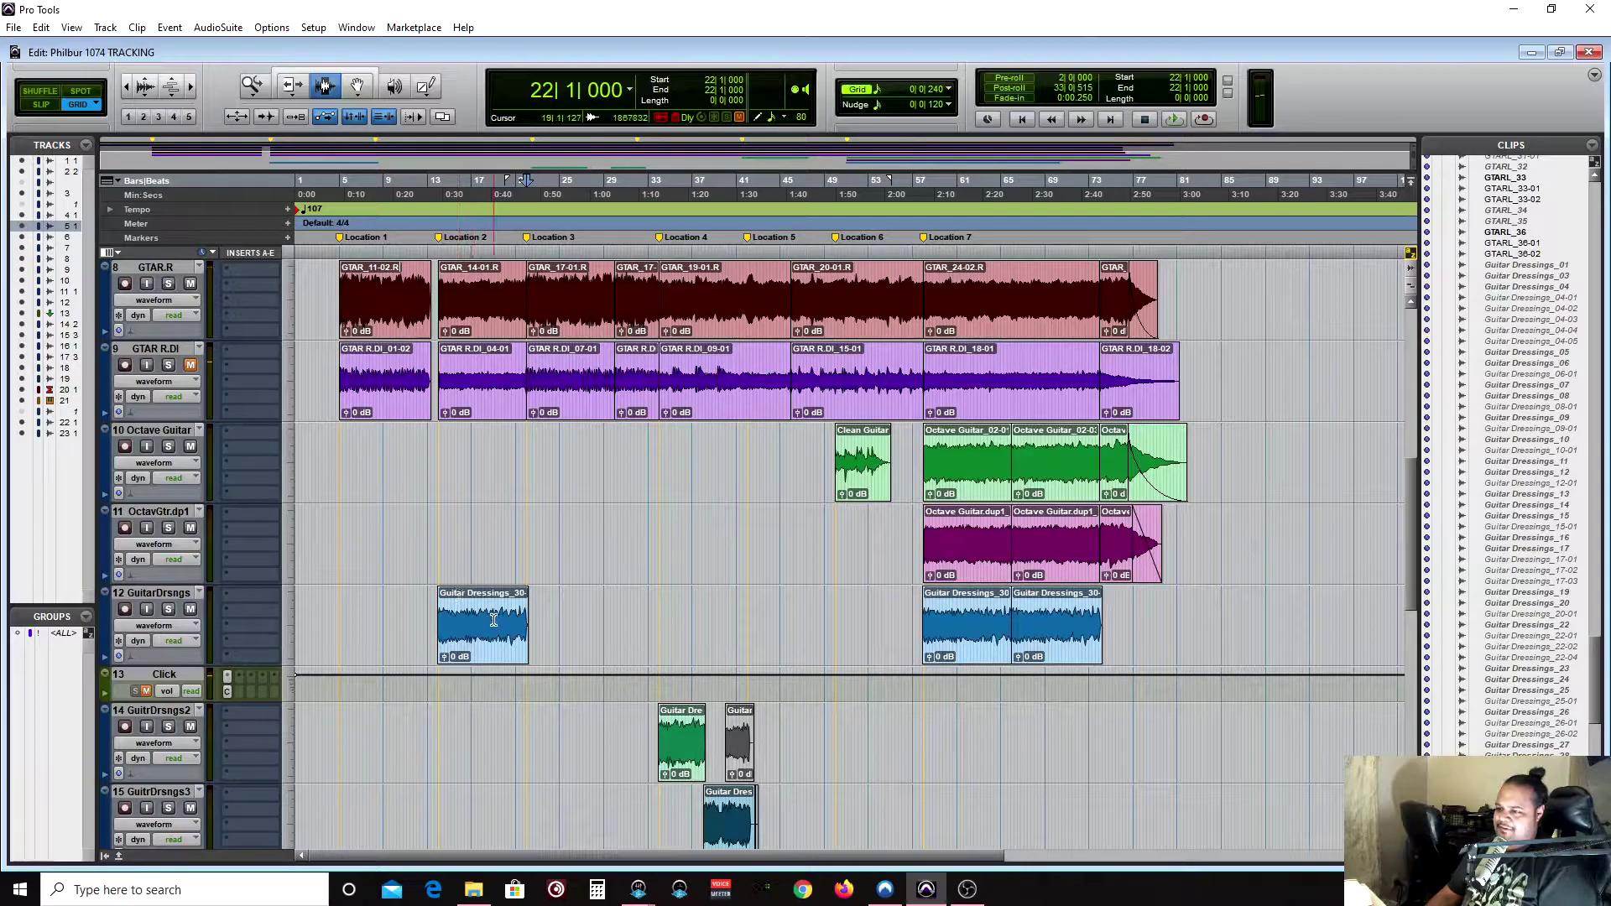
Step: Recall memory location 2, play the session from bar 14 and stop playback
key(KP_Decimal)
key(KP_2)
key(KP_Decimal)
key(space)
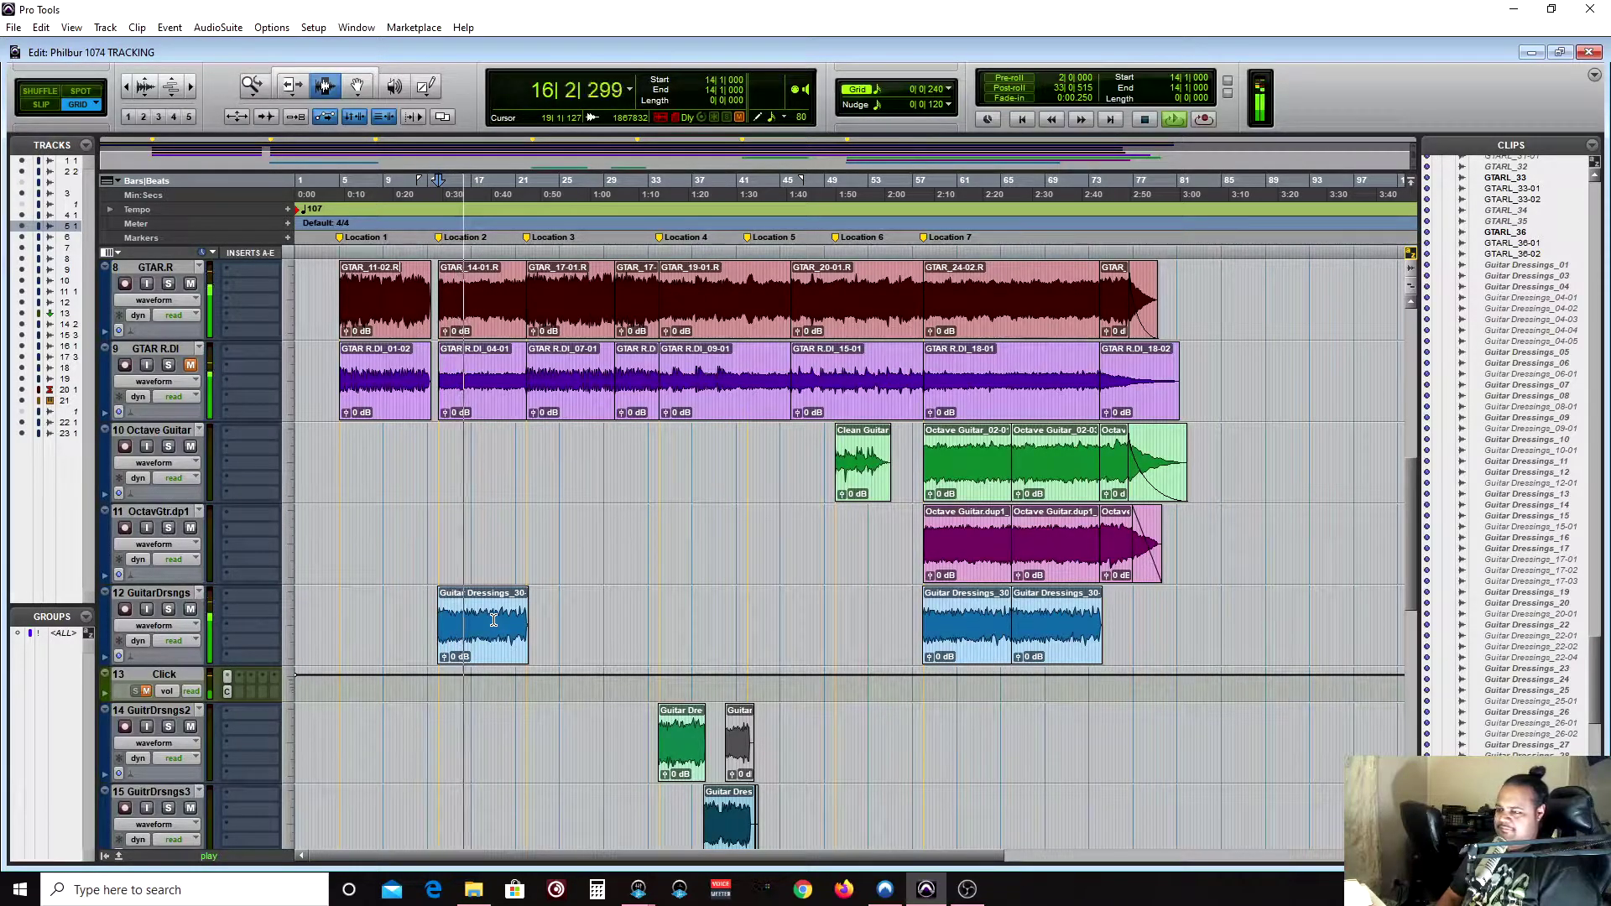
key(space)
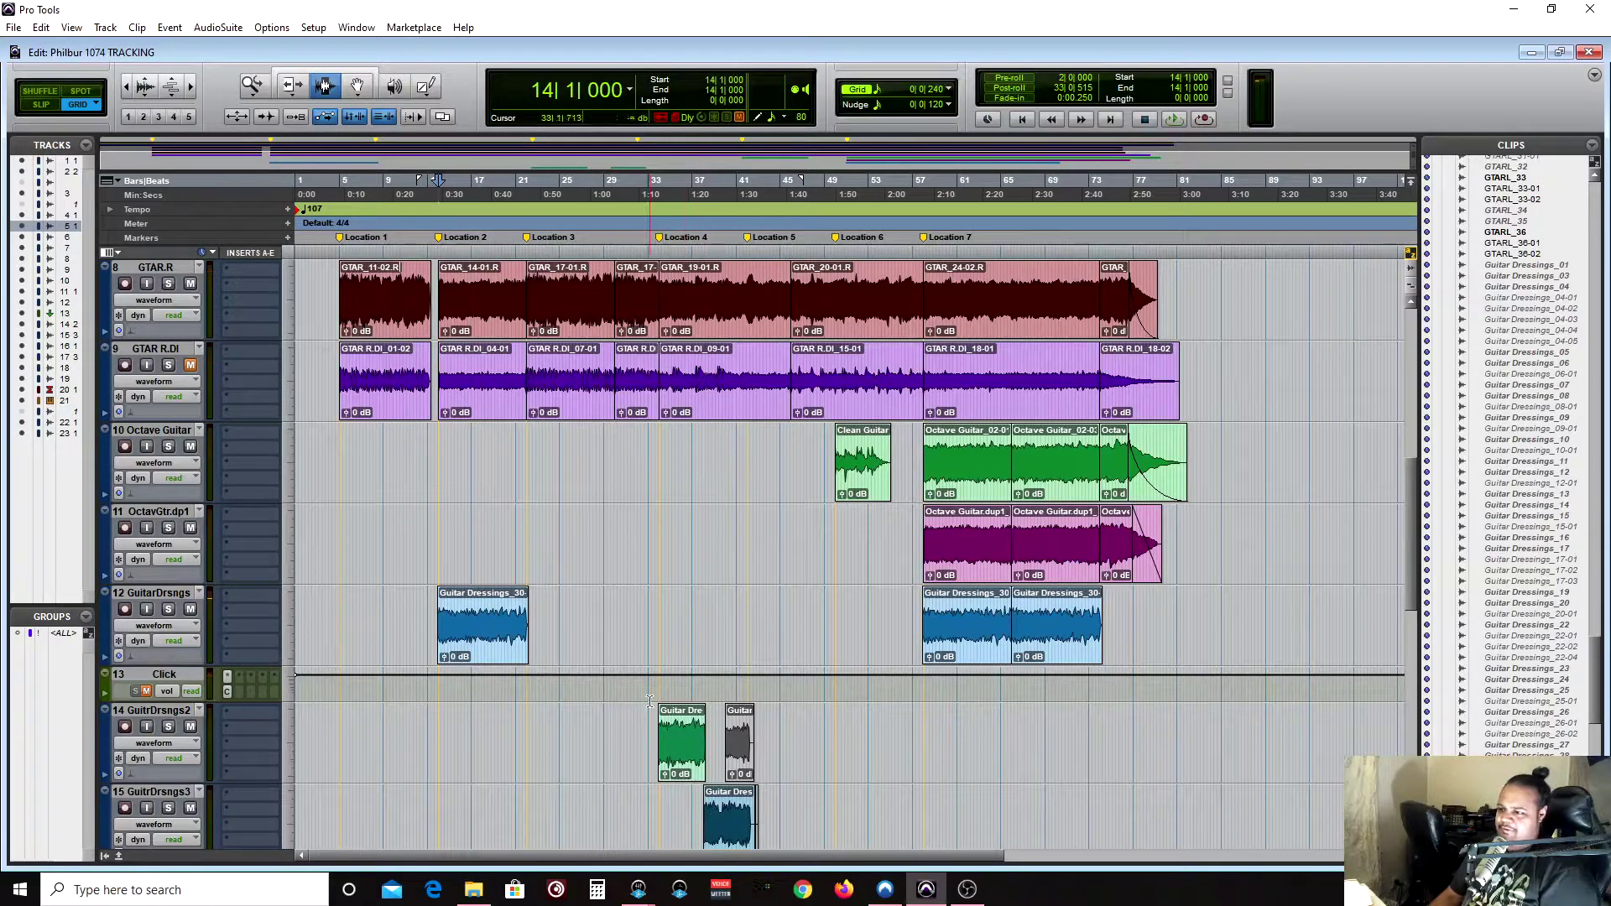
Step: Place the edit cursor at bar 34 on the GTAR.R track, play the session from there and stop playback
click(655, 283)
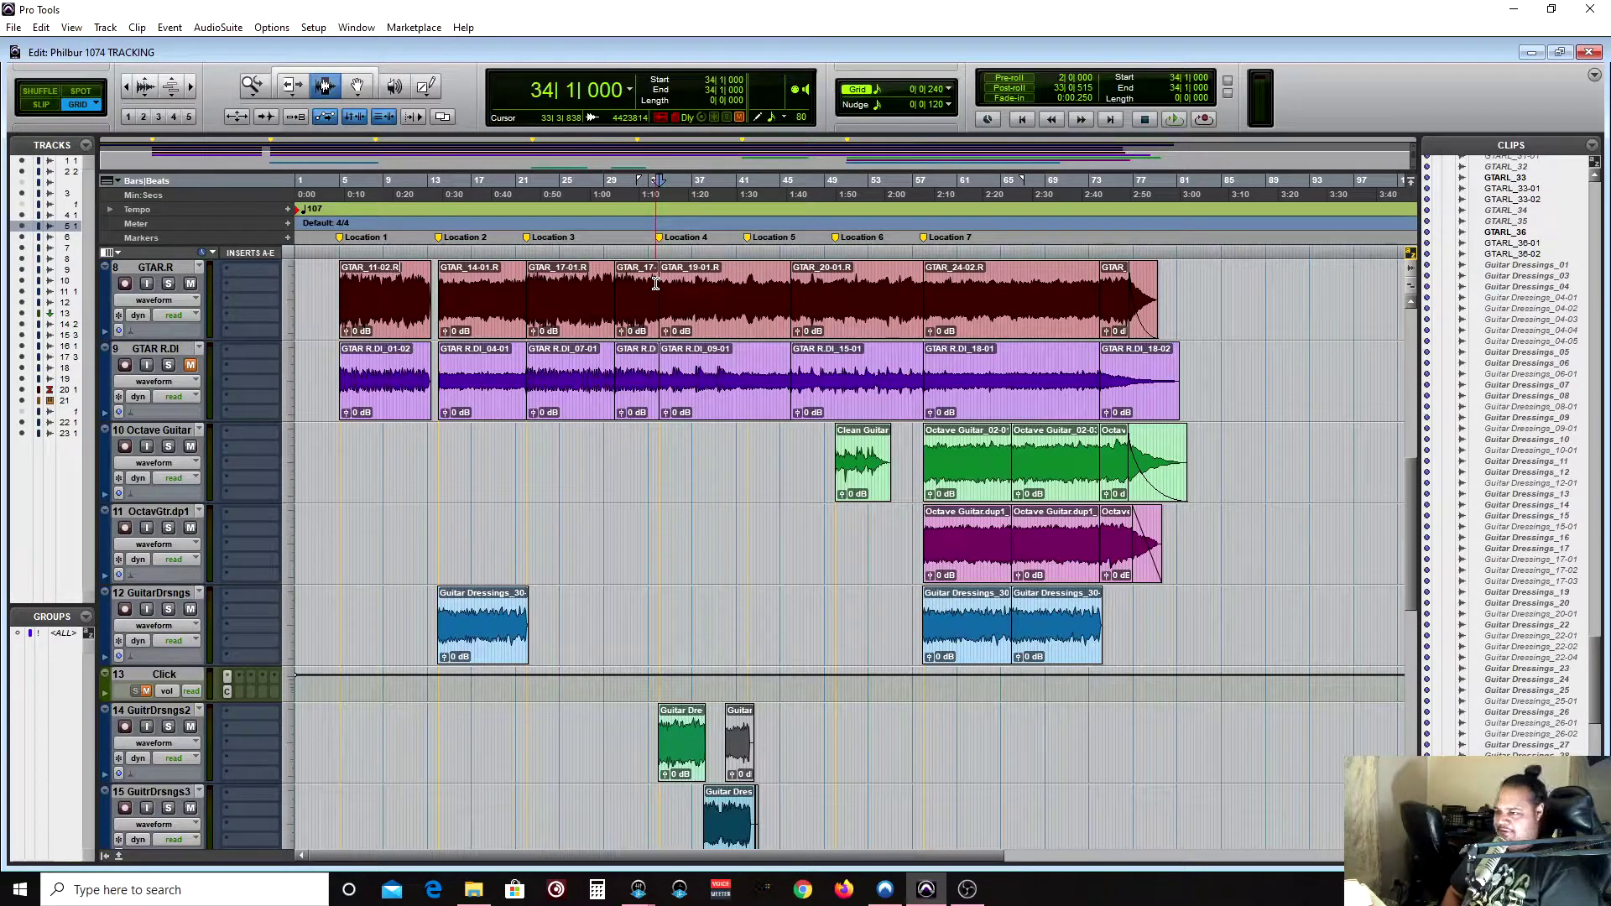
key(space)
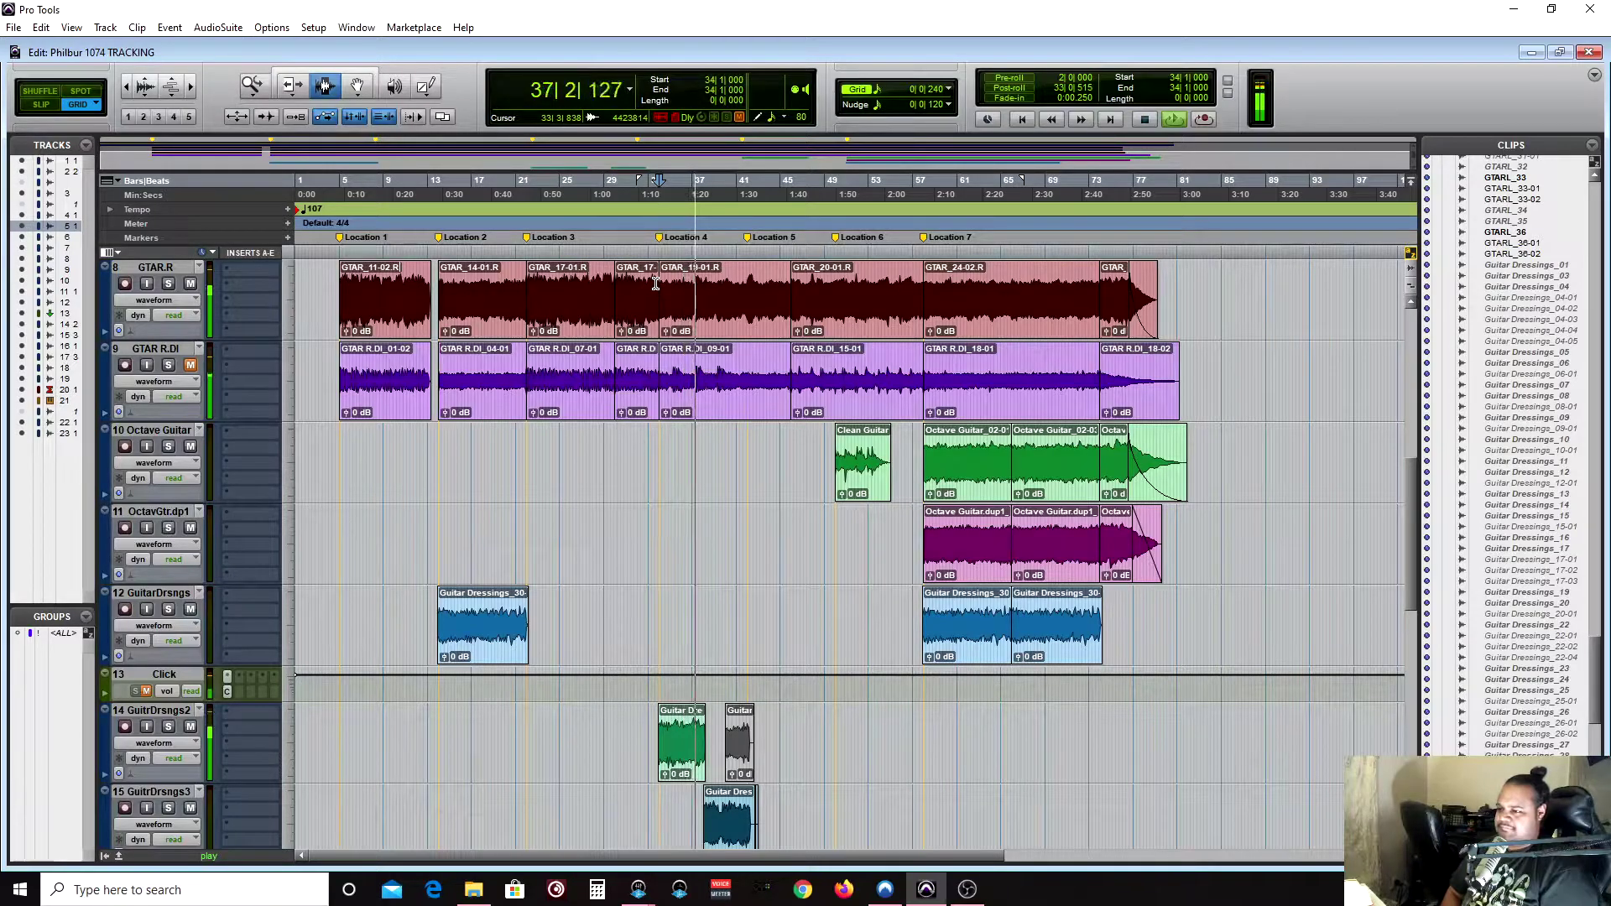
key(space)
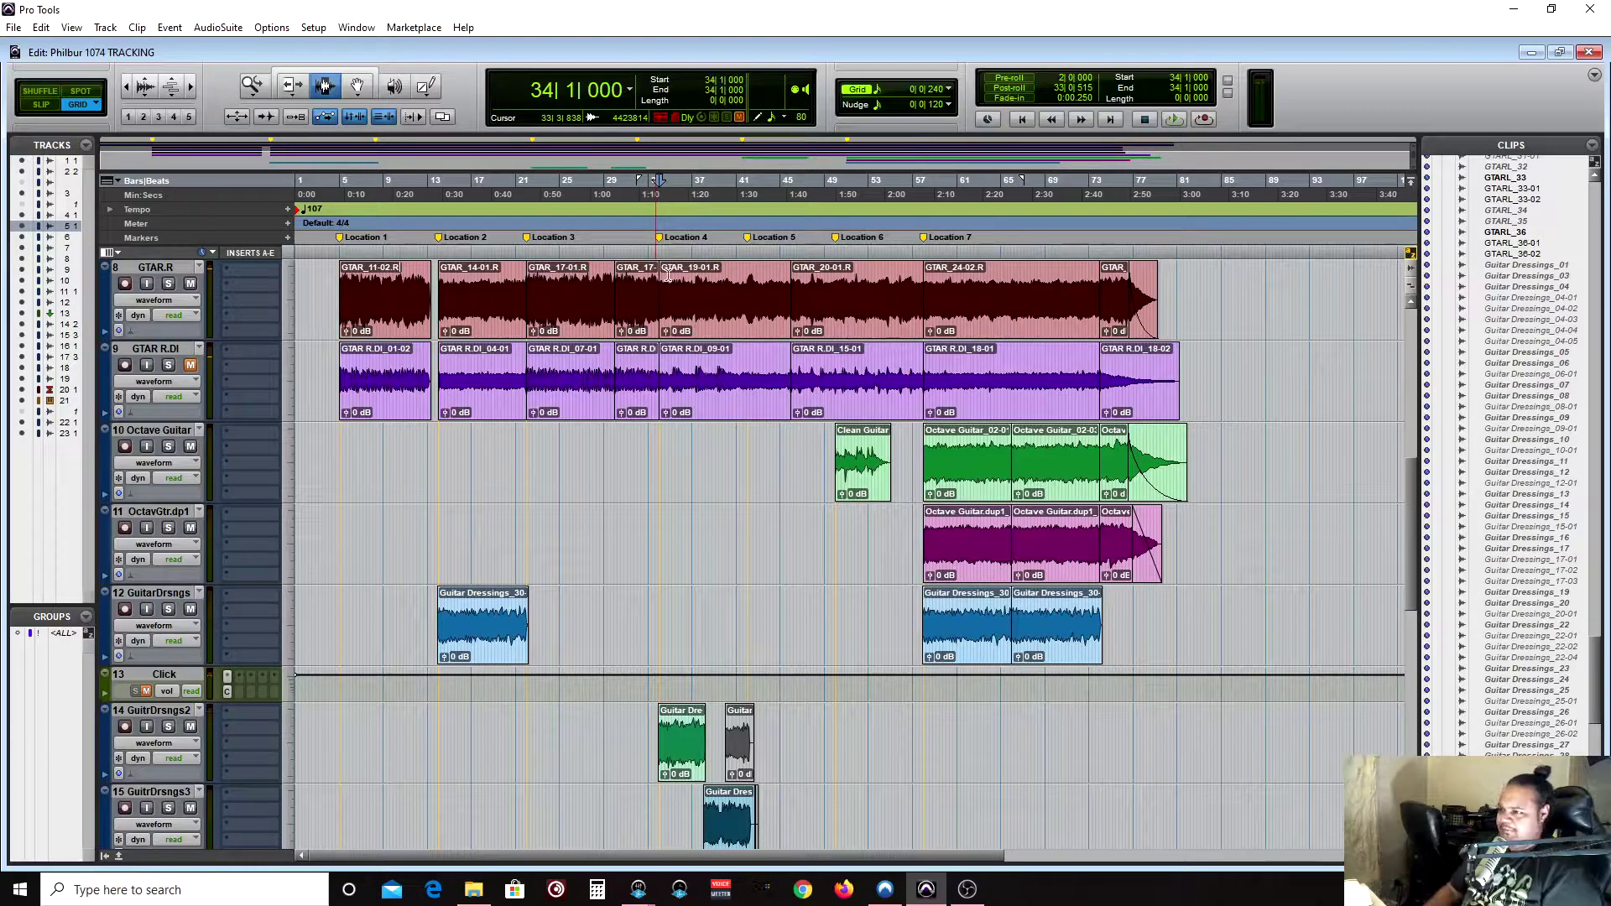
Step: Recall memory location 7, play the session from bar 58 and stop playback
scroll(1032, 520, up, 1)
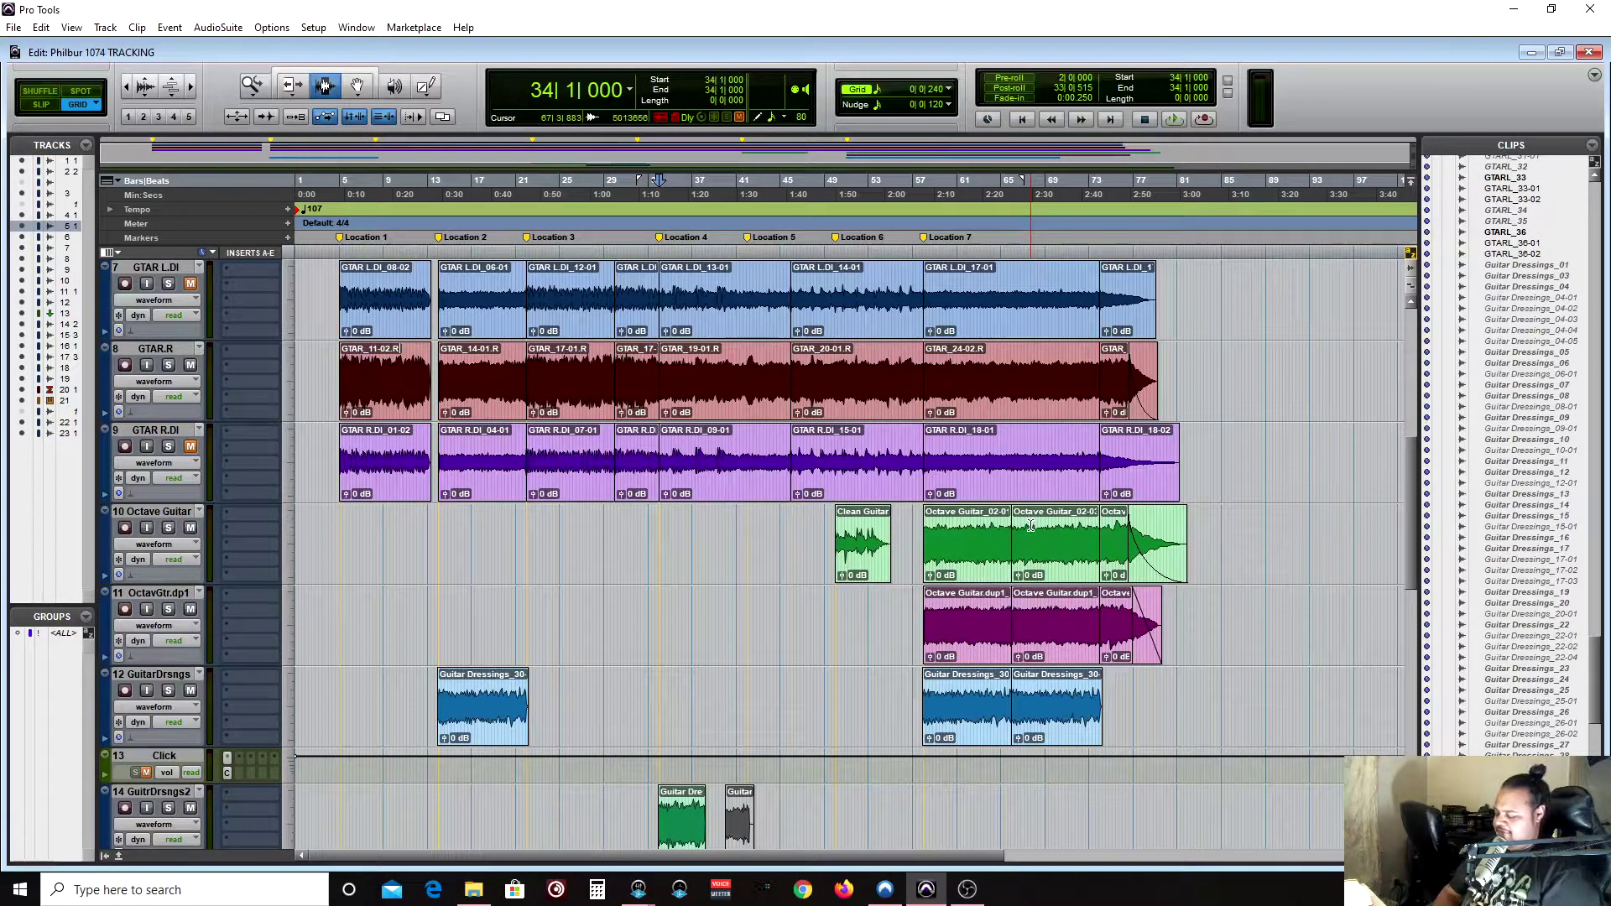
key(period)
key(7)
key(period)
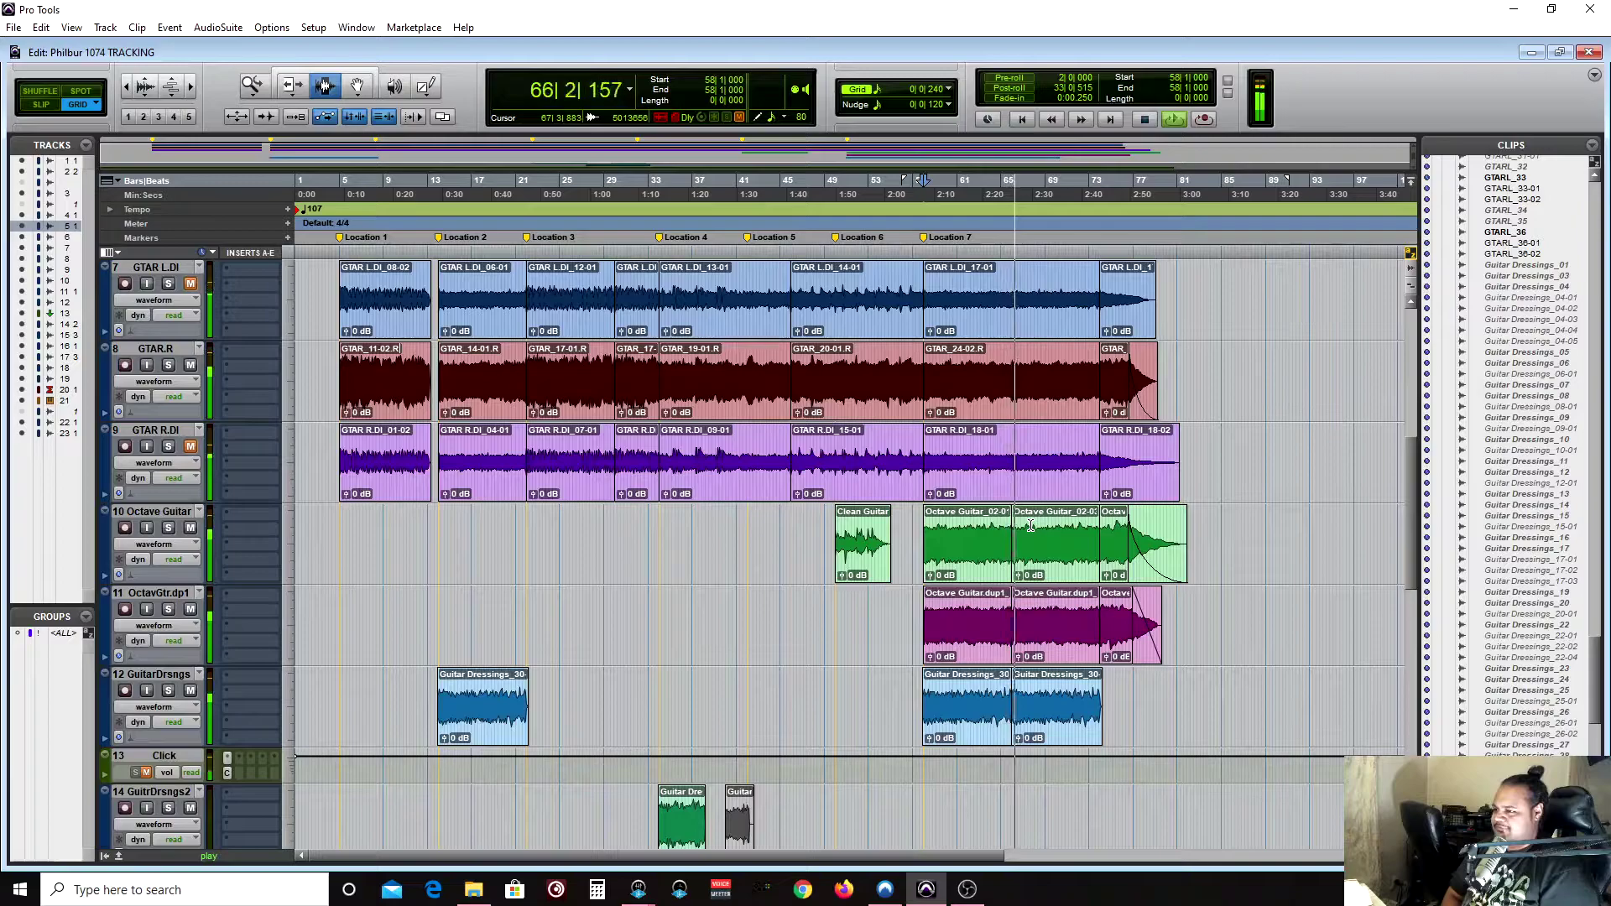
key(space)
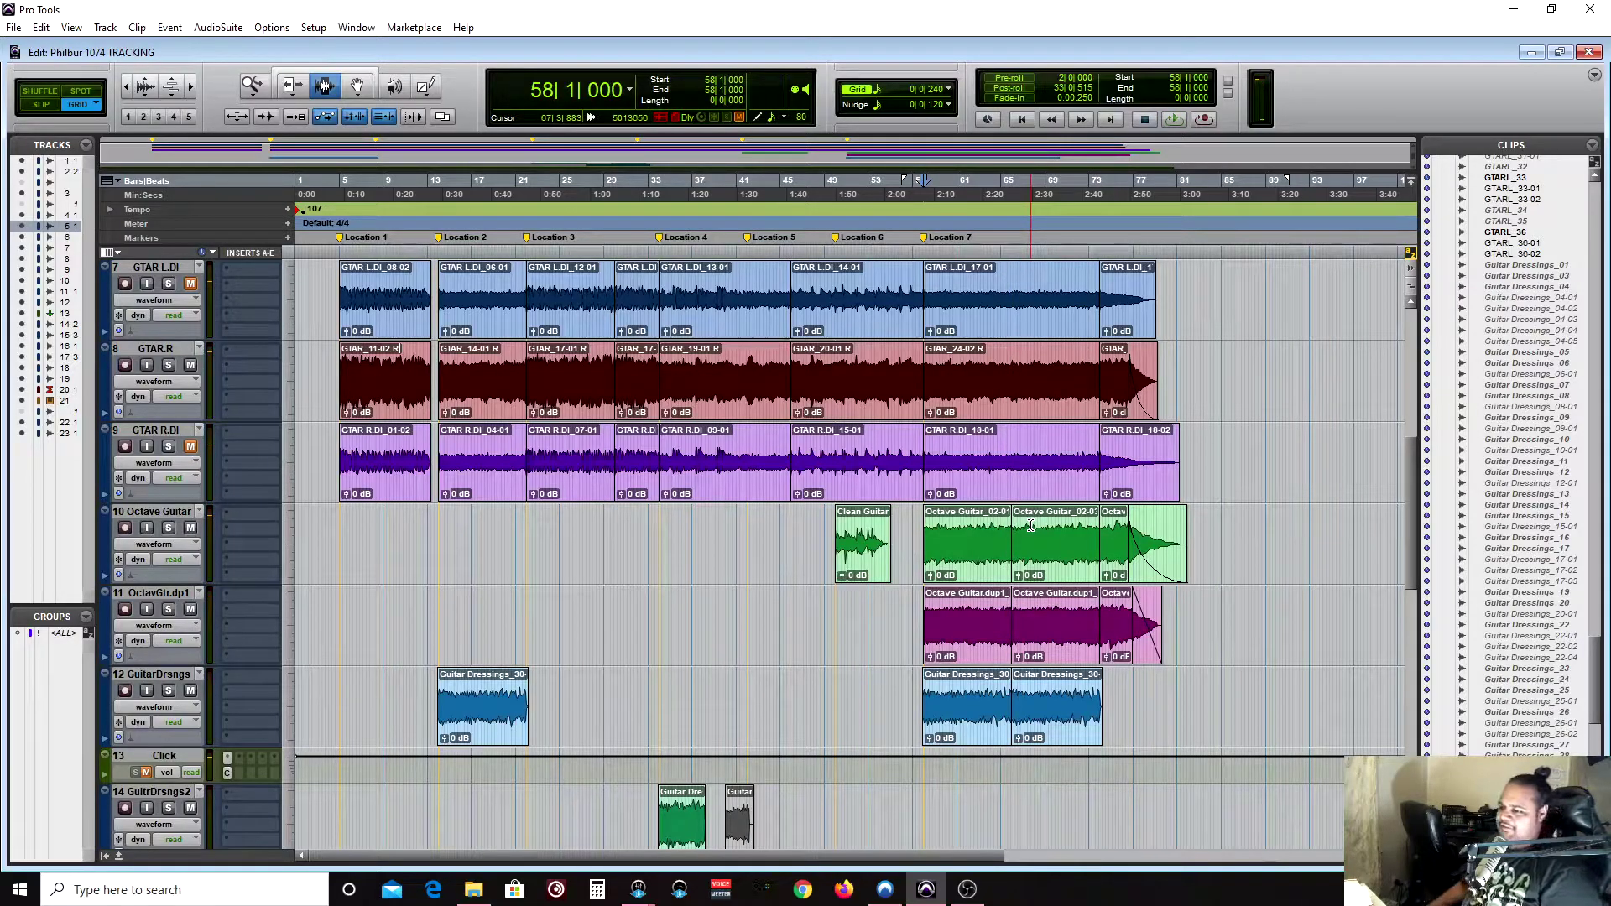